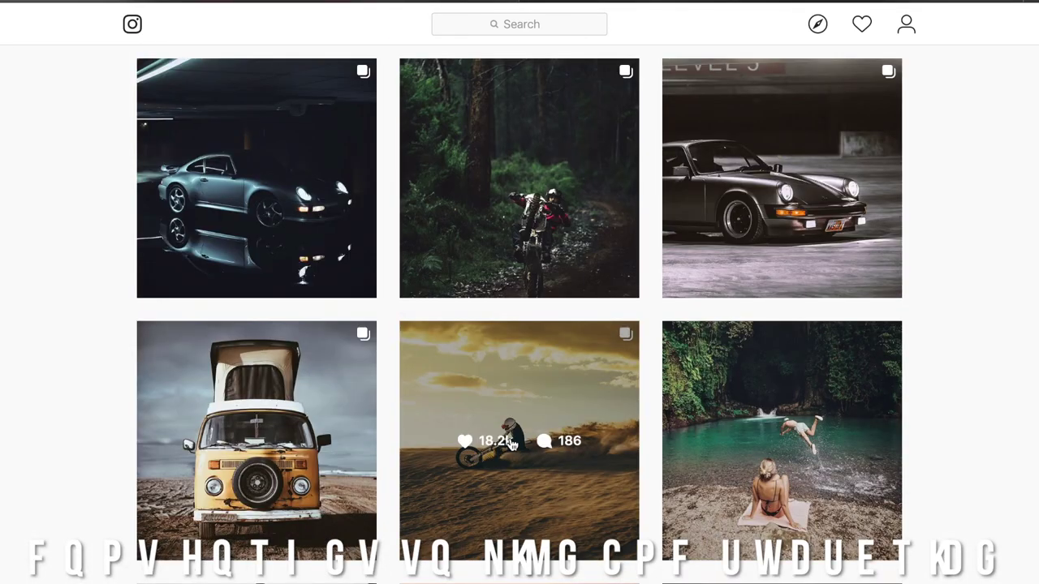
# Open the desert motocross post from the Instagram profile grid and advance to its next photo
pyautogui.click(512, 444)
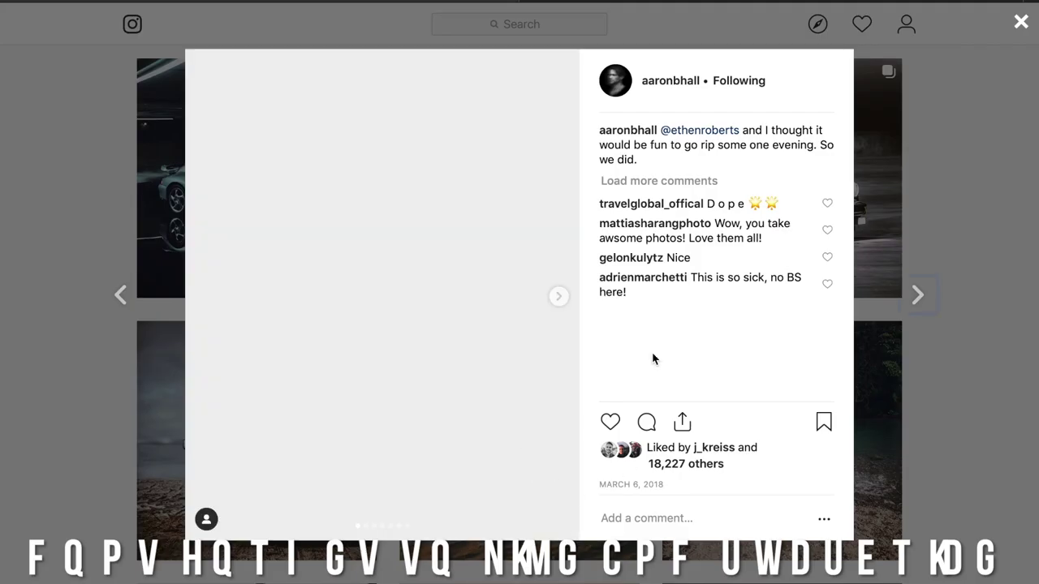
pyautogui.click(557, 297)
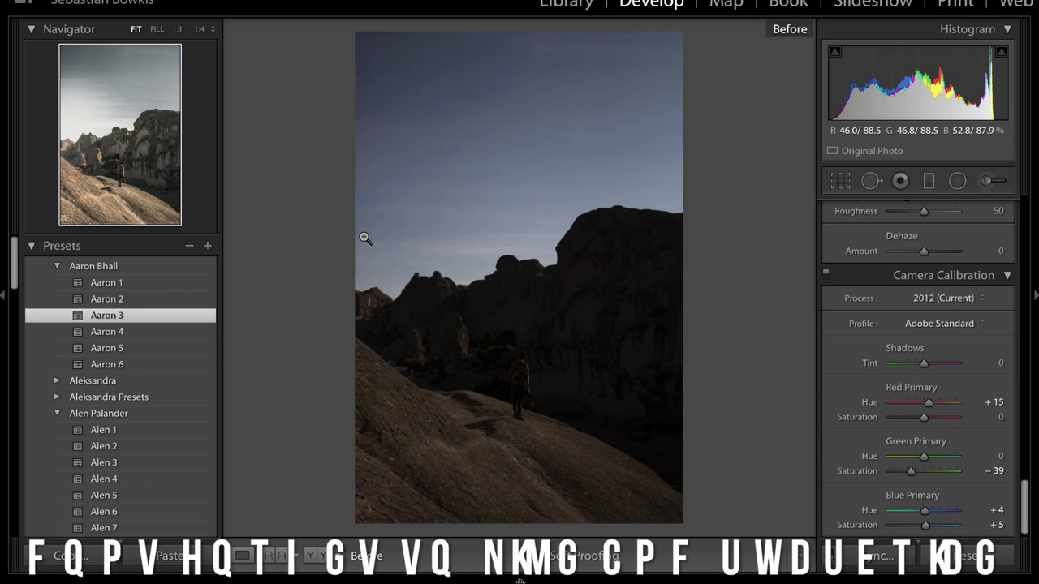
# Switch to Lightroom and compare the rocky landscape edit with its unedited version
pyautogui.press('\\')
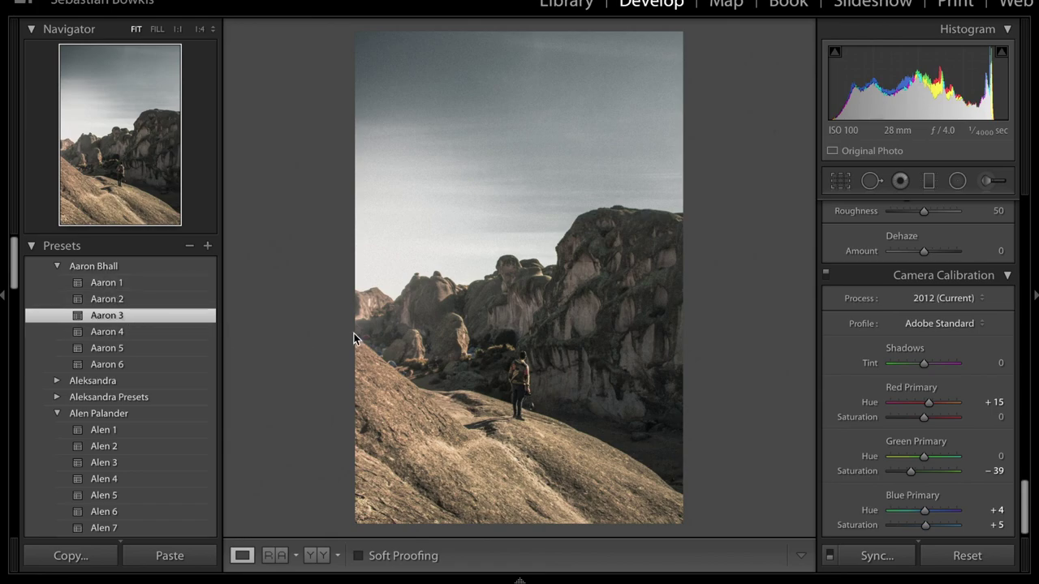
pyautogui.press('super')
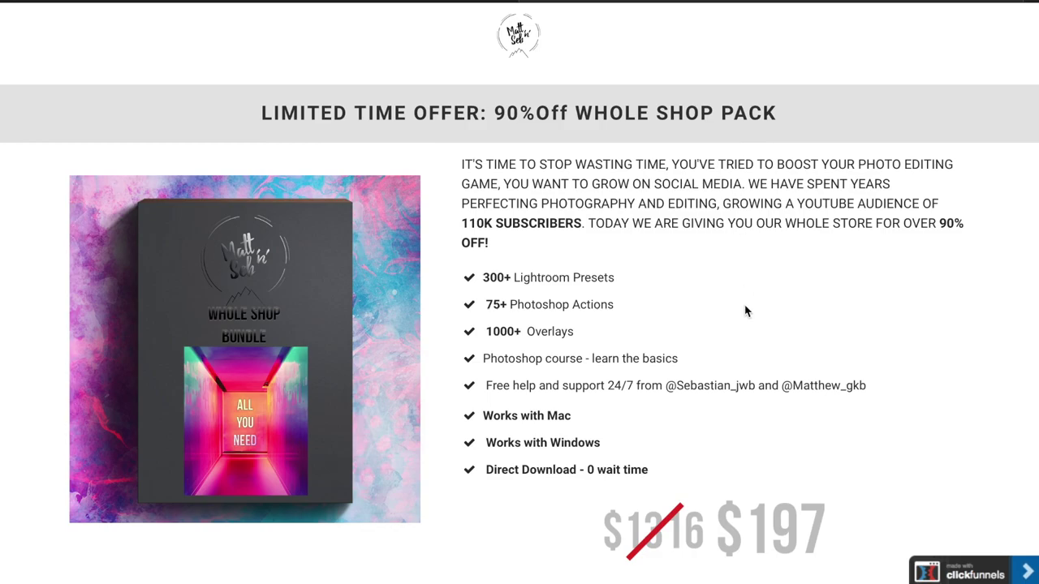
# Look through the Whole Shop Pack offer page in the browser, including its before-and-after preset sample photos
pyautogui.scroll(-15, 745, 311)
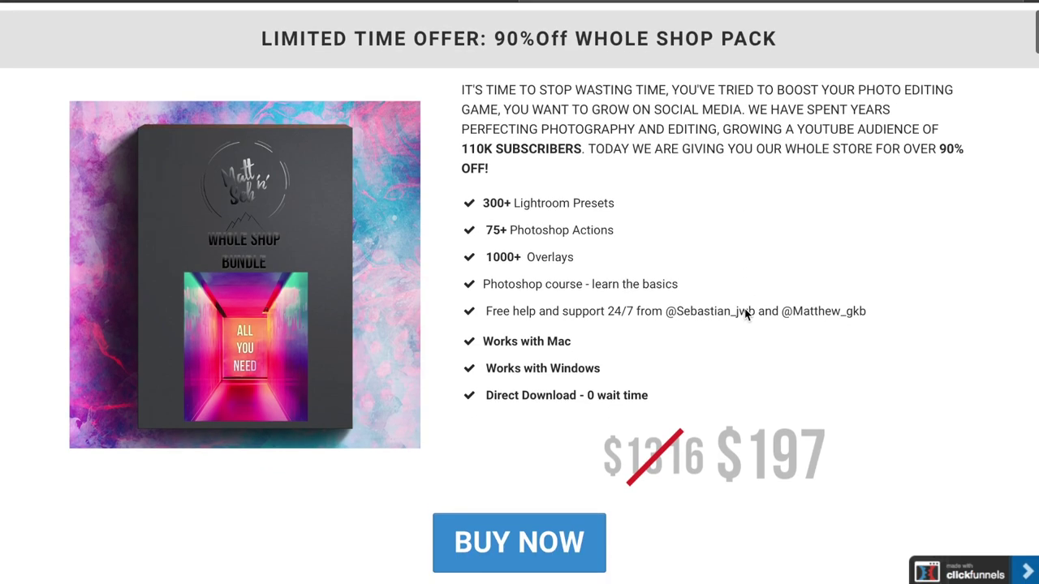
pyautogui.scroll(-10, 748, 410)
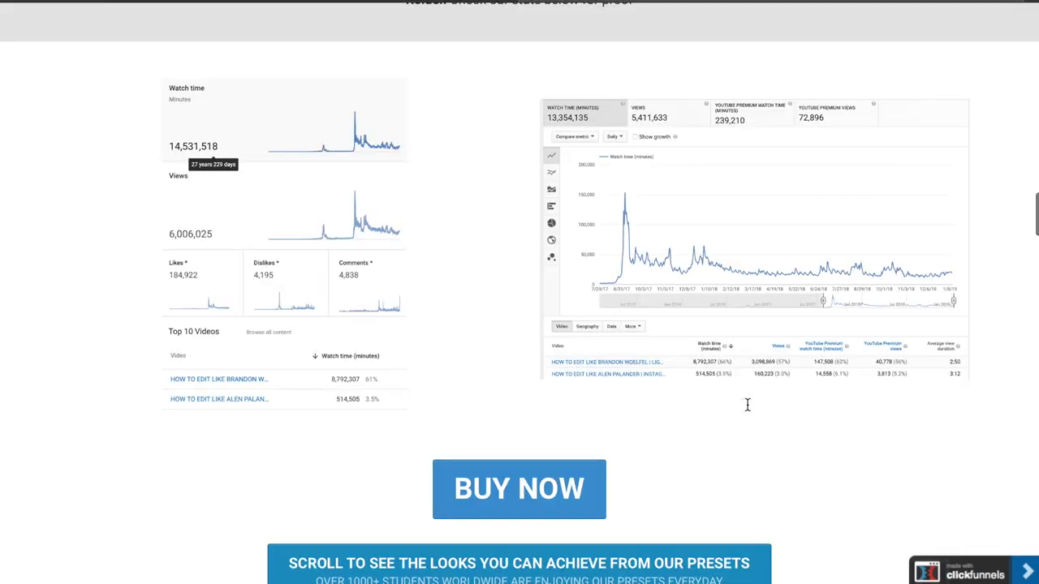
pyautogui.scroll(12, 758, 493)
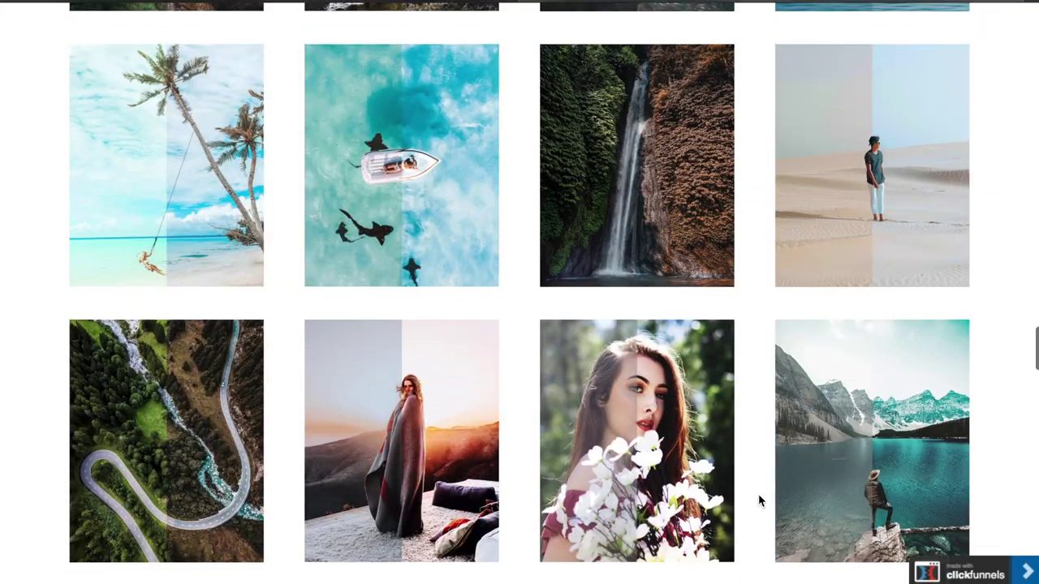
pyautogui.scroll(-20, 760, 501)
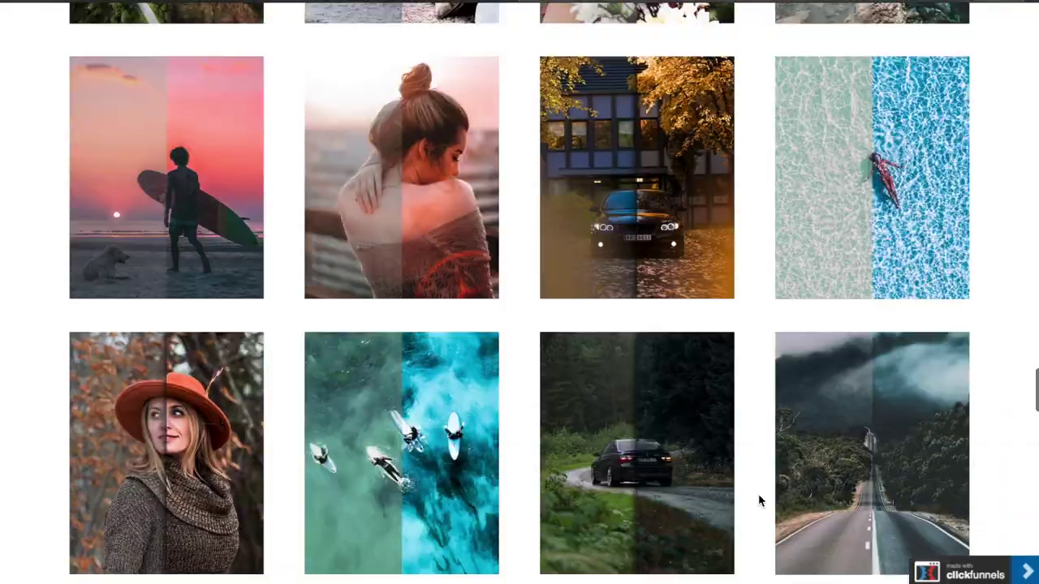
pyautogui.scroll(15, 759, 501)
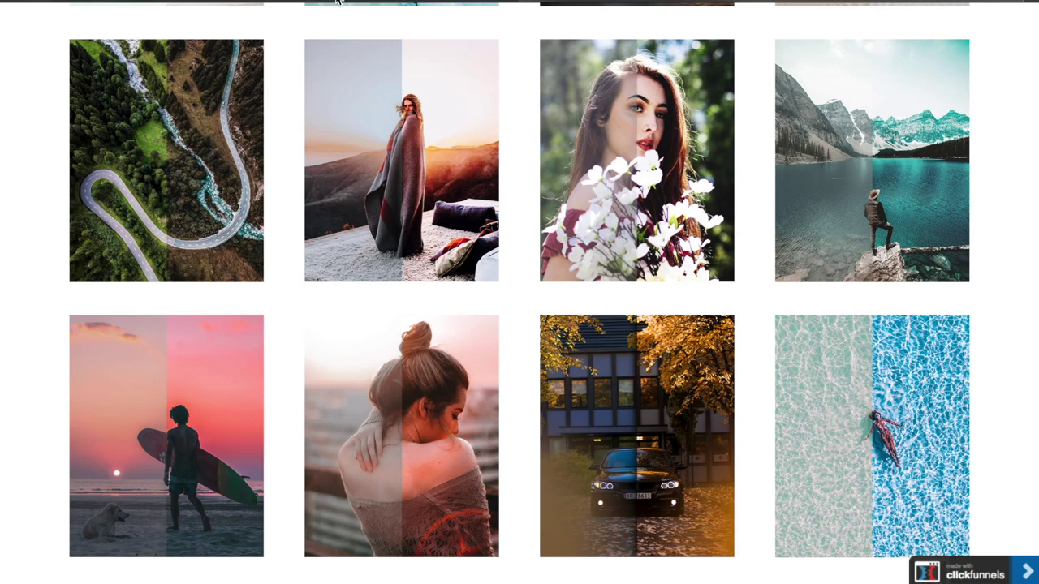
pyautogui.scroll(-2, 745, 263)
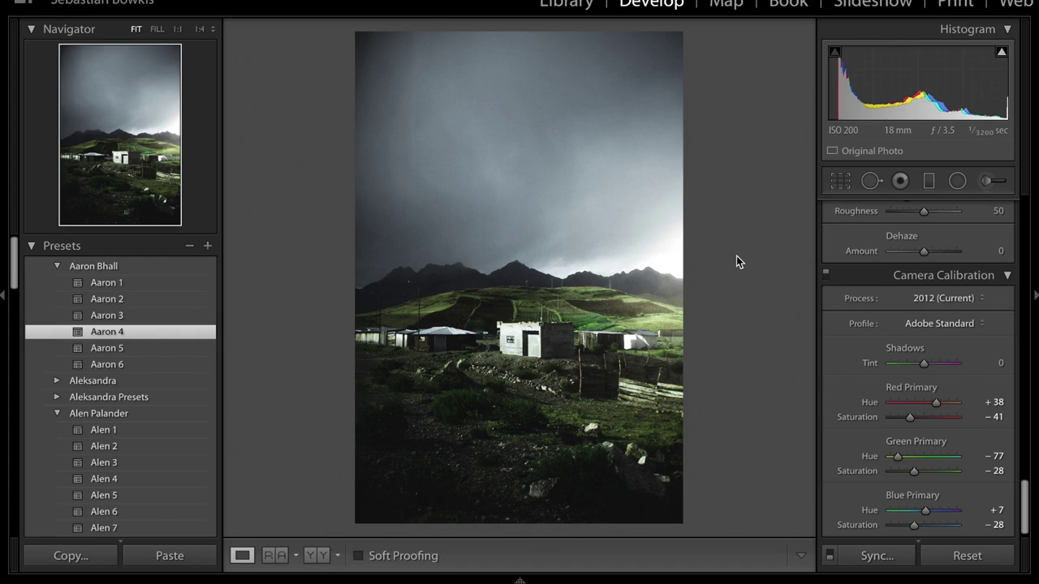
# Compare the edited mountain village and red car photos in Lightroom with their unedited versions
pyautogui.press('\\')
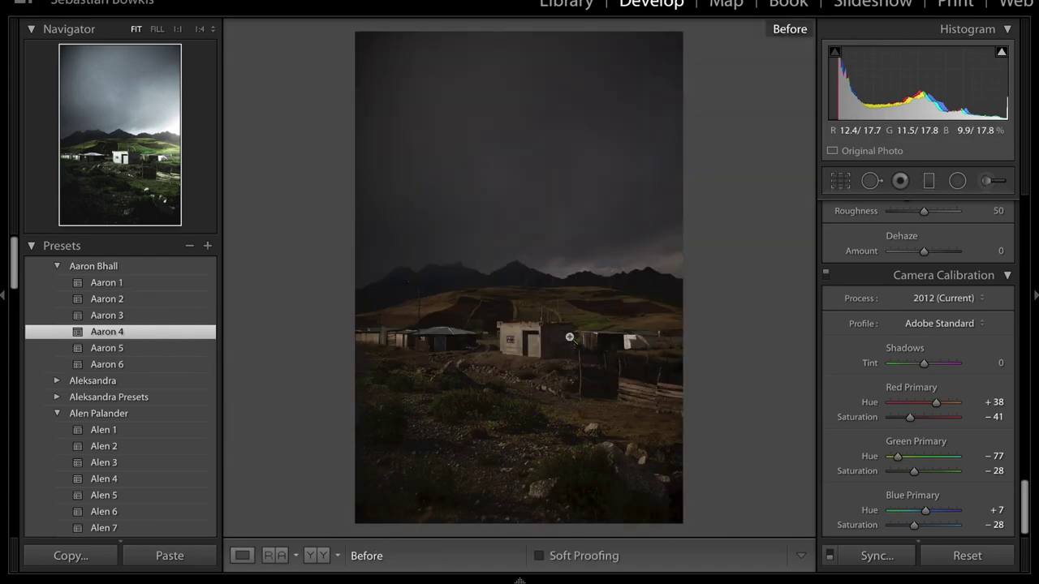
pyautogui.press('\\')
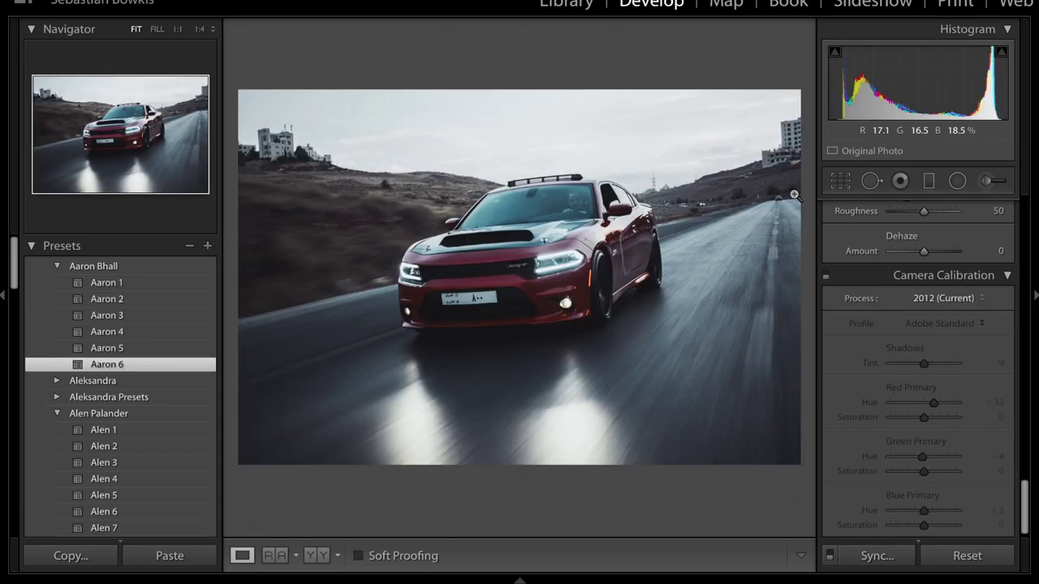
pyautogui.press('\\')
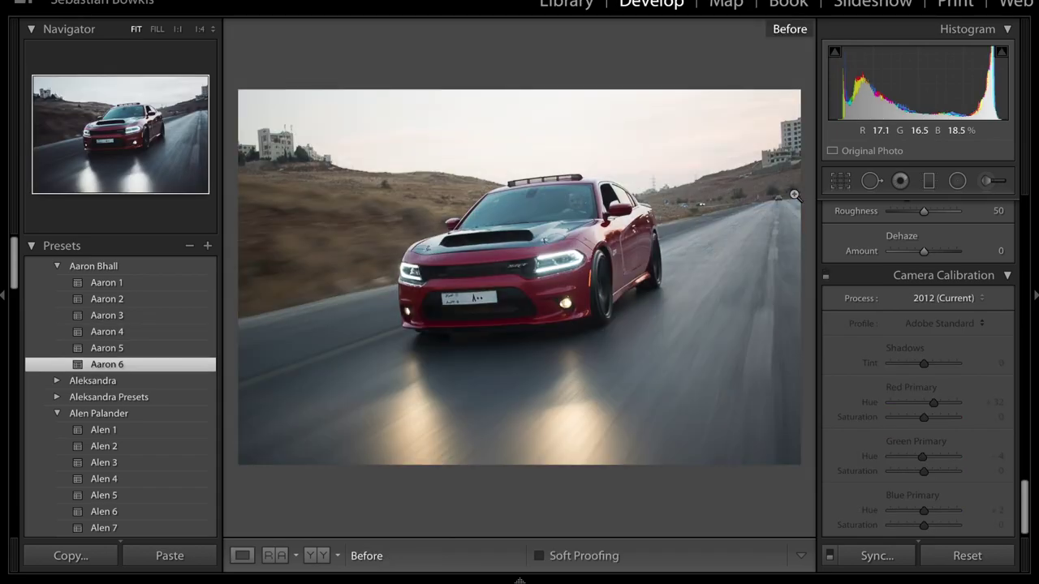
pyautogui.press('\\')
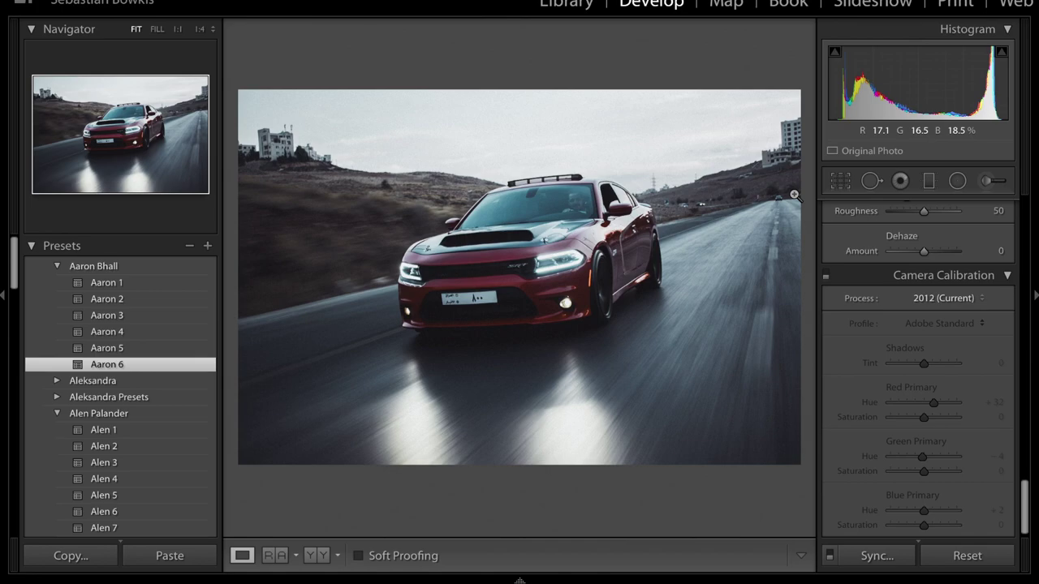
# Compare the edited desert arch photo and the rocky landscape photo with their unedited versions
pyautogui.press('Right')
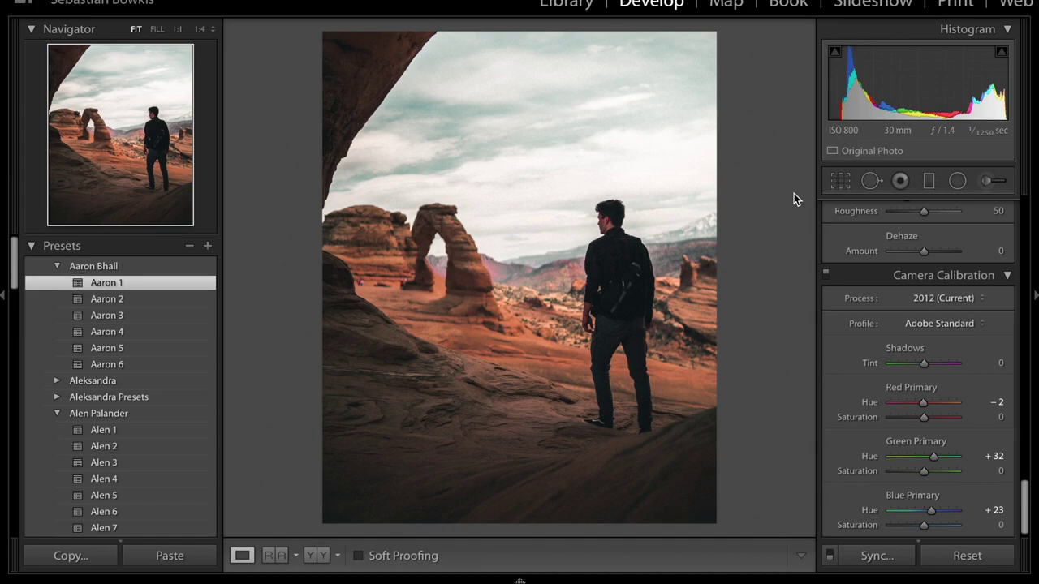
pyautogui.press('\\')
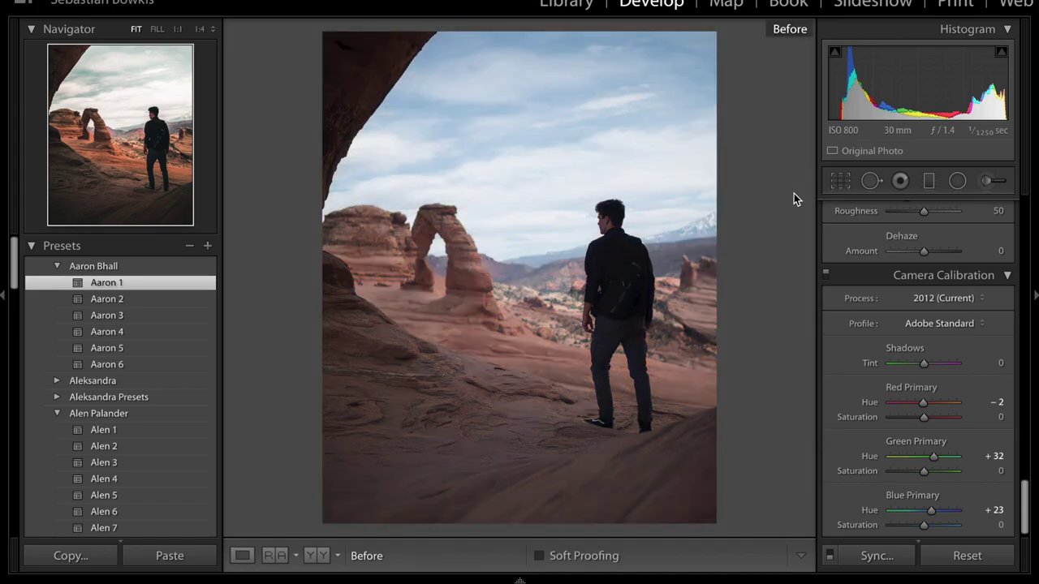
pyautogui.press('\\')
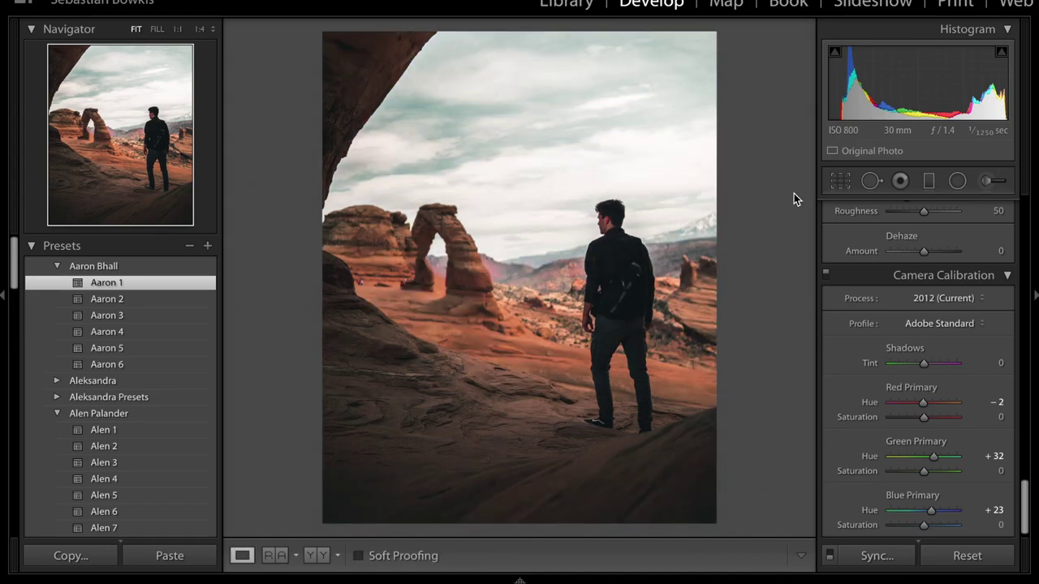
pyautogui.press('Right')
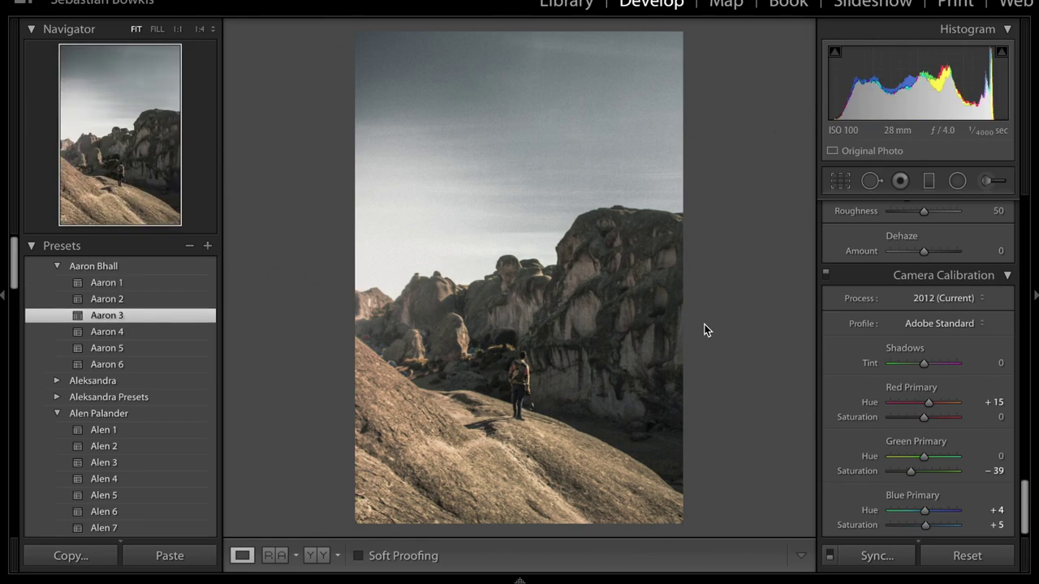
pyautogui.press('\\')
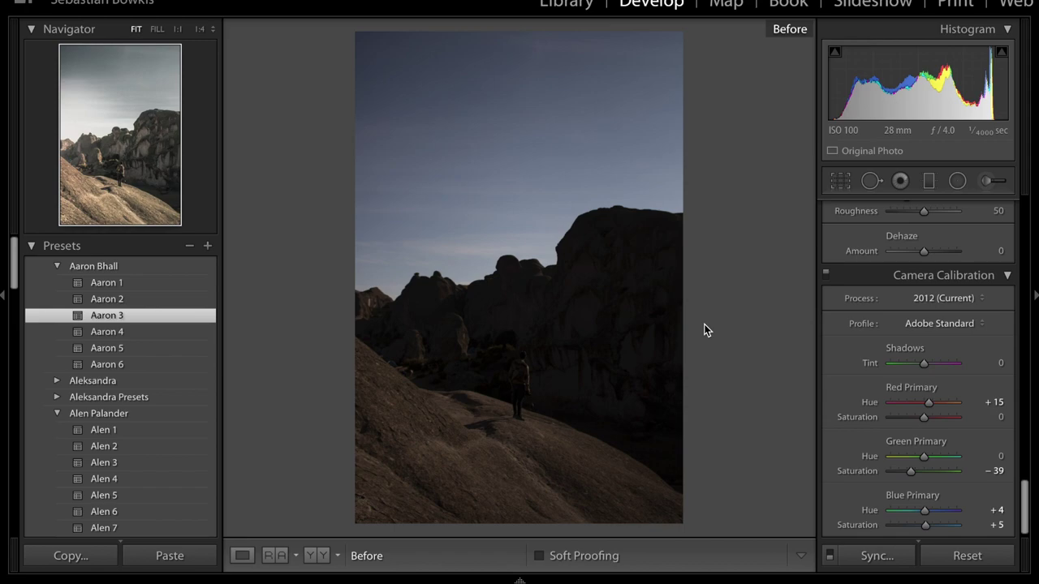
pyautogui.press('\\')
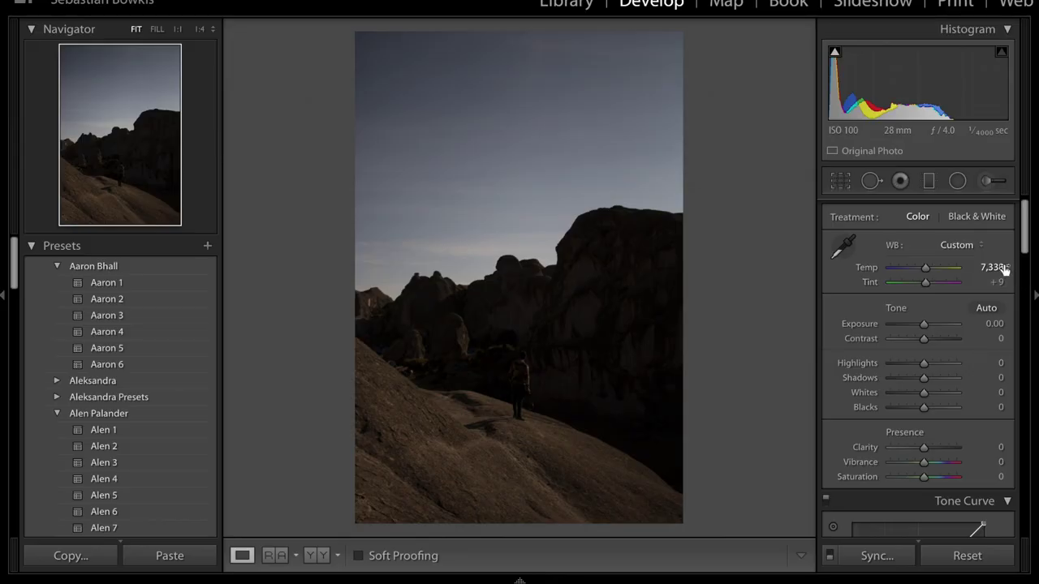
# Warm the white balance of the unedited rocky landscape photo to a Temp of 7,929
pyautogui.click(992, 267)
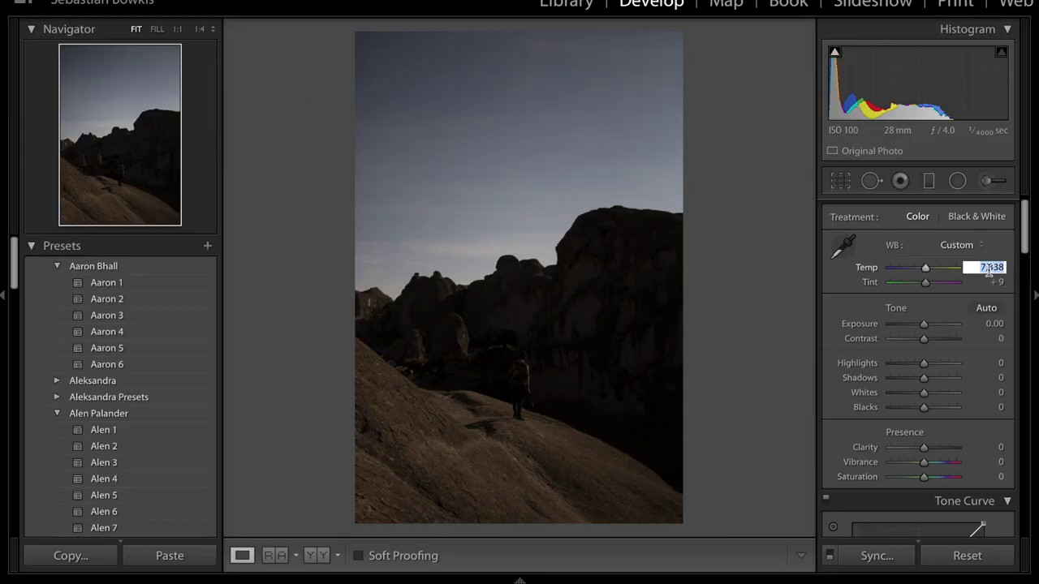
pyautogui.click(928, 270)
pyautogui.moveTo(927, 270); pyautogui.dragTo(931, 270)
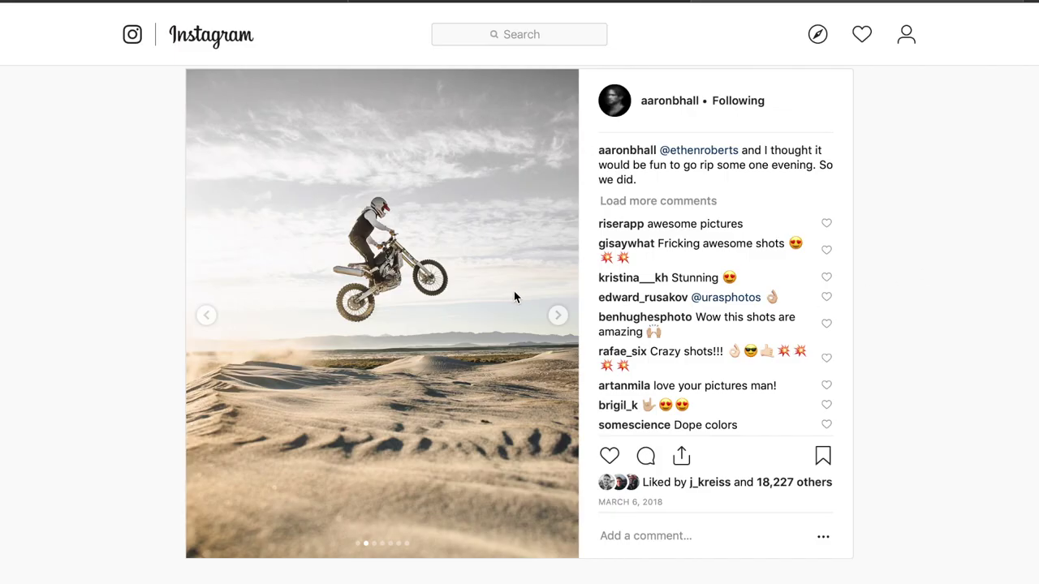
# Review the motocross reference photos on Instagram and set the landscape photo's Tint to -8 in Lightroom
pyautogui.click(557, 315)
pyautogui.click(557, 315)
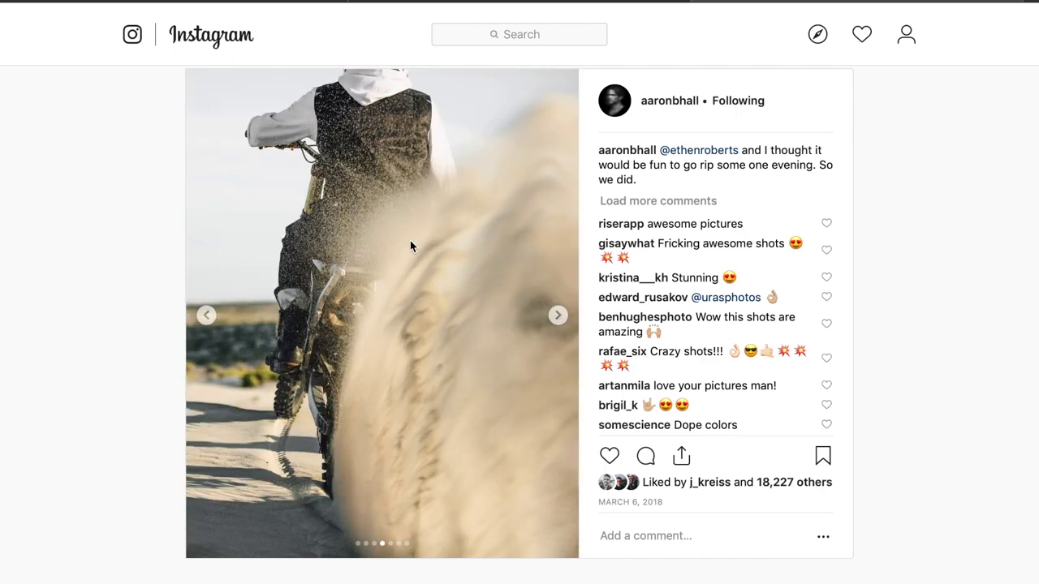
pyautogui.doubleClick(212, 323)
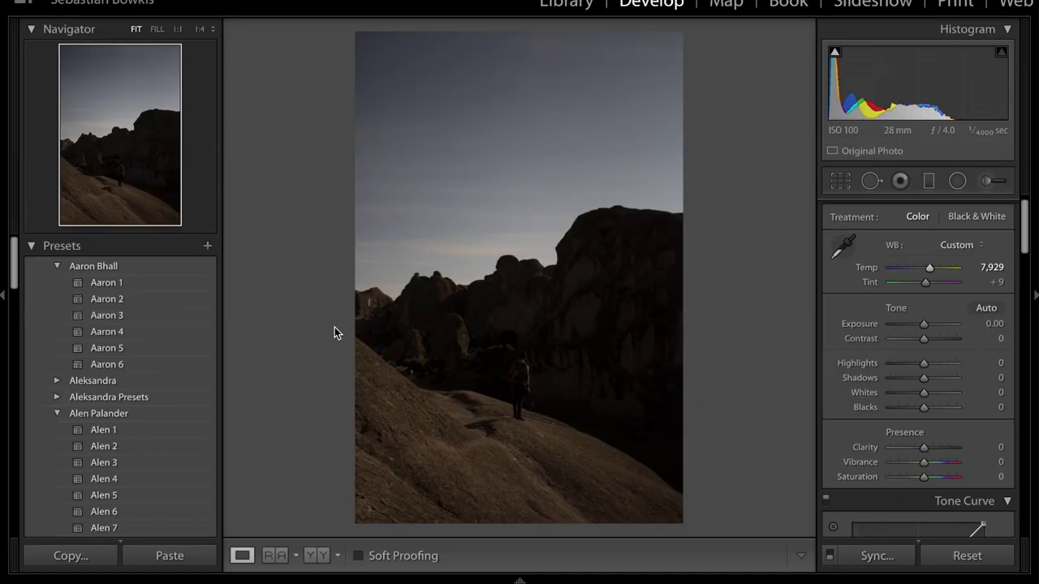
pyautogui.click(995, 282)
pyautogui.write('-8')
pyautogui.press('Return')
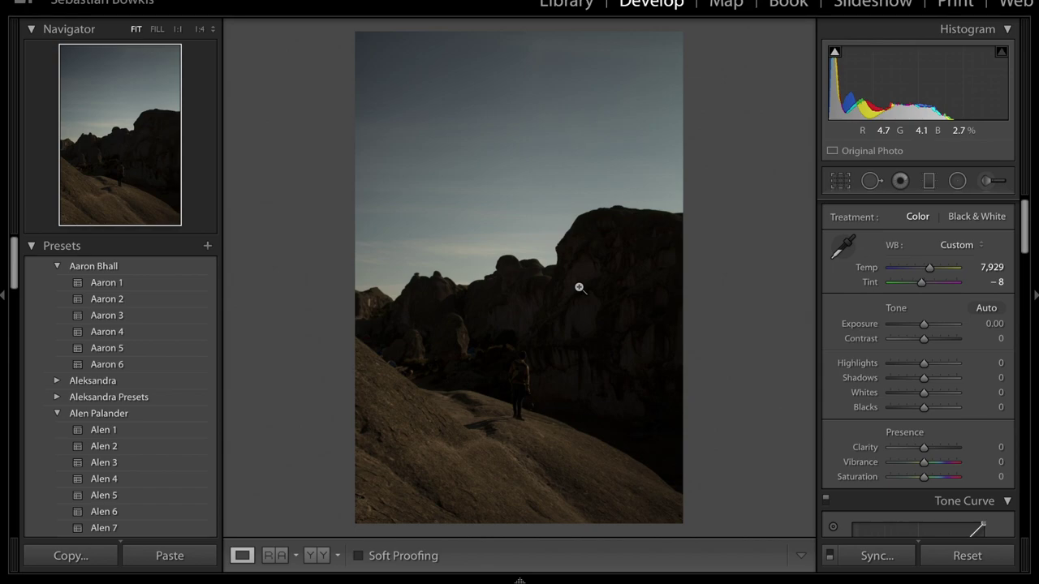
# Set the photo's tone to Exposure +1.20, Shadows +100, Highlights -100, Whites +39 and Blacks -14
pyautogui.moveTo(927, 326); pyautogui.dragTo(933, 325)
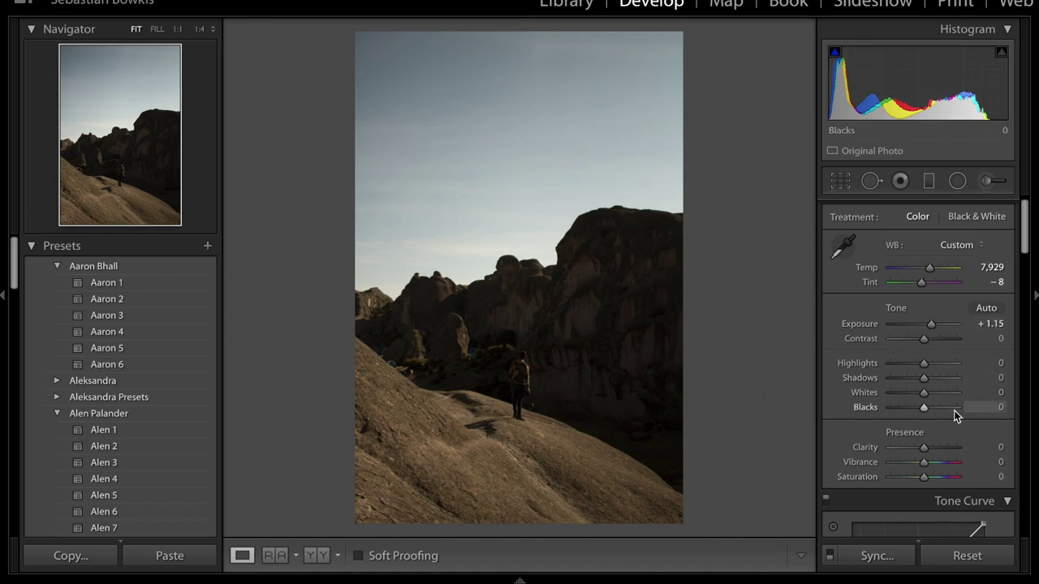
pyautogui.click(991, 323)
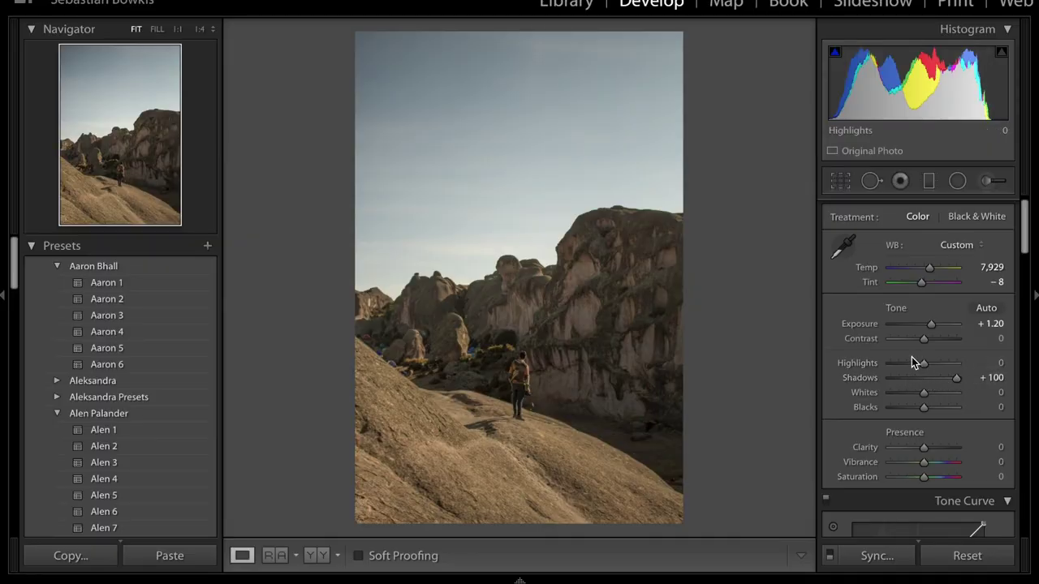
pyautogui.moveTo(923, 368); pyautogui.dragTo(779, 379)
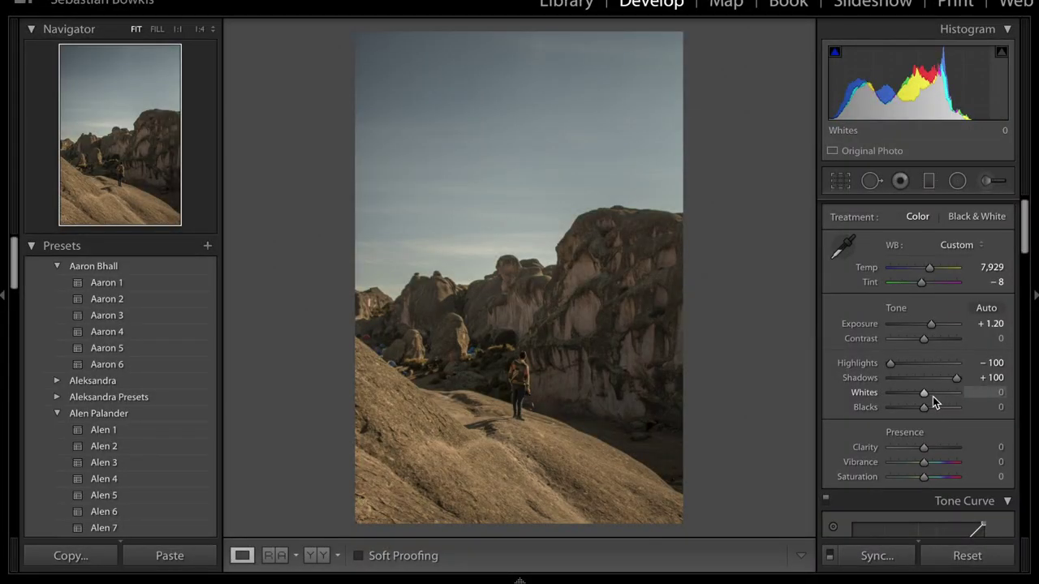
pyautogui.moveTo(925, 396); pyautogui.dragTo(936, 393)
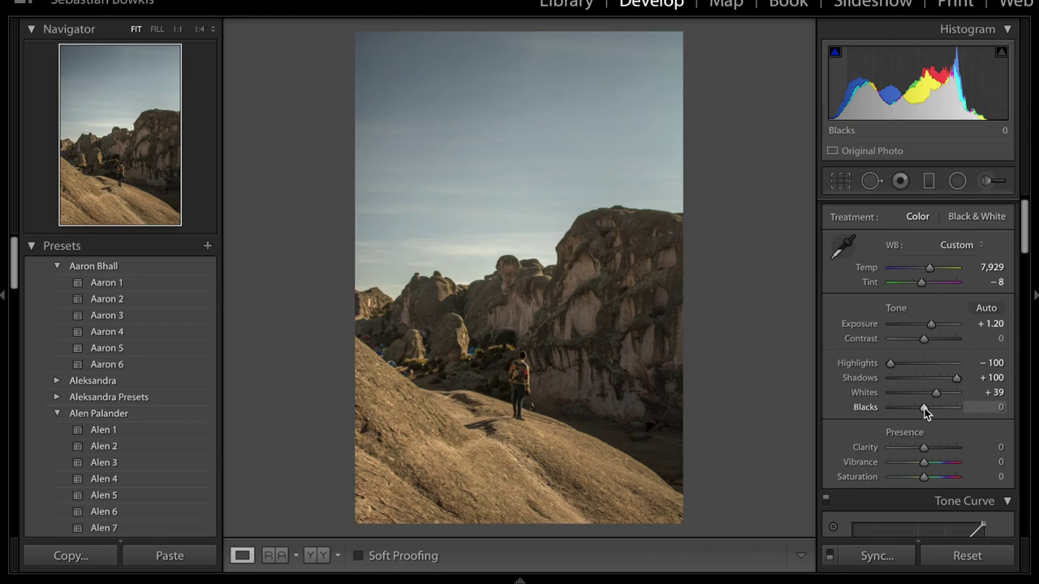
pyautogui.moveTo(924, 408); pyautogui.dragTo(919, 408)
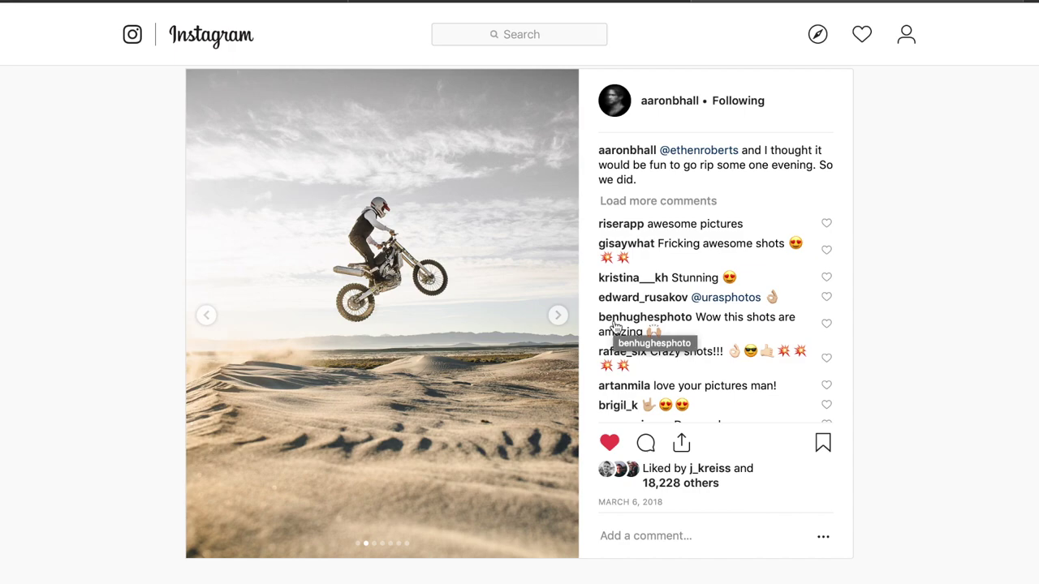
# Review the motocross post and the profile's photo grid on Instagram, and set the landscape photo's Clarity to +37 in Lightroom
pyautogui.click(557, 316)
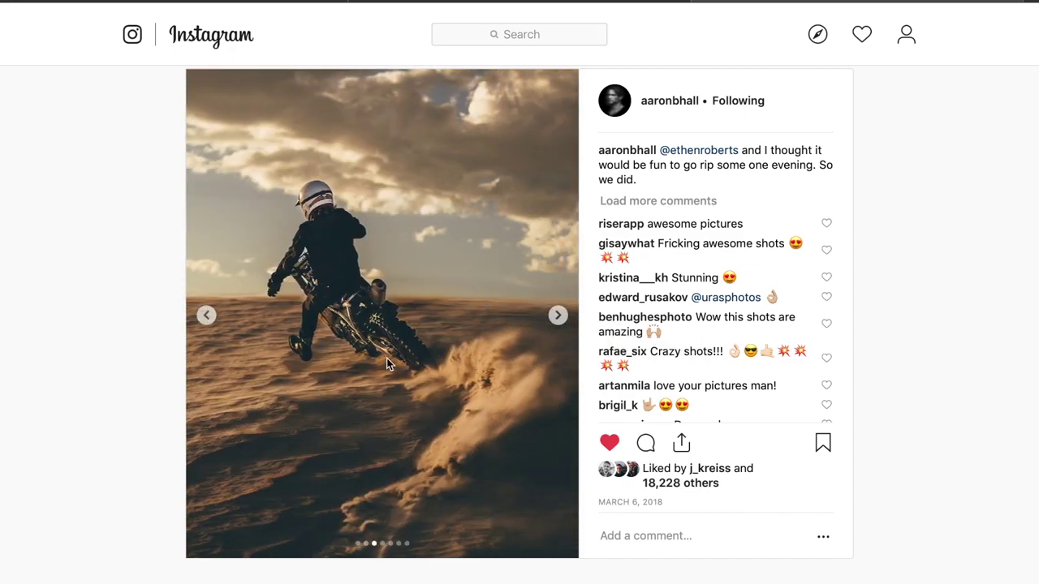
pyautogui.click(558, 316)
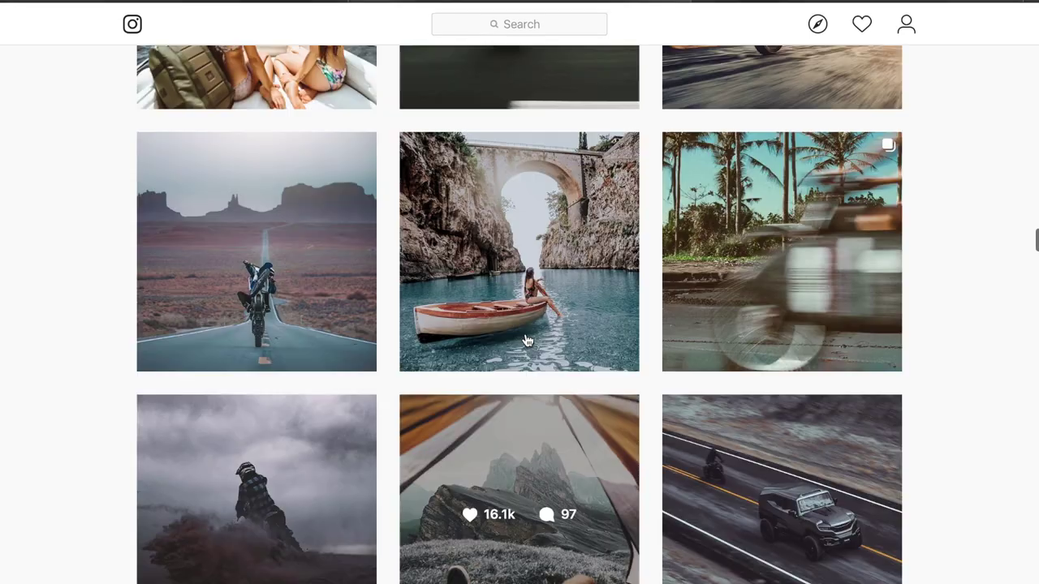
pyautogui.scroll(4, 525, 339)
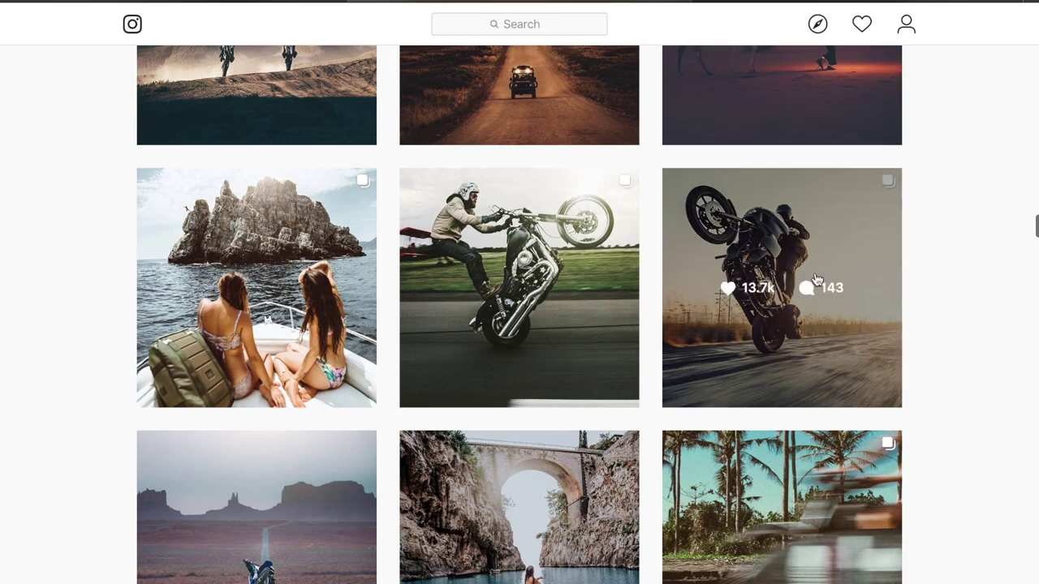
pyautogui.scroll(2, 816, 279)
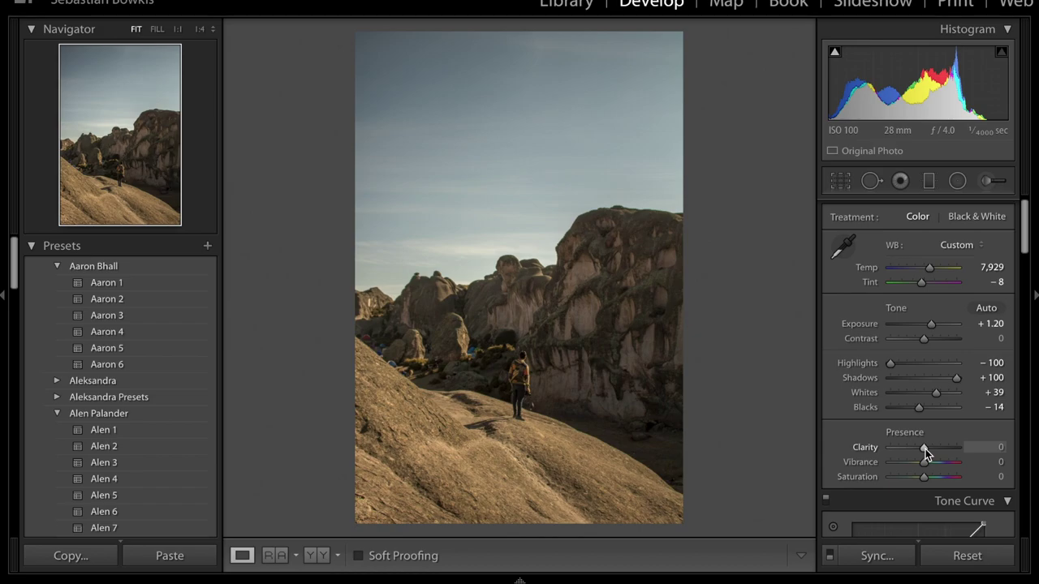
pyautogui.moveTo(928, 447); pyautogui.dragTo(936, 447)
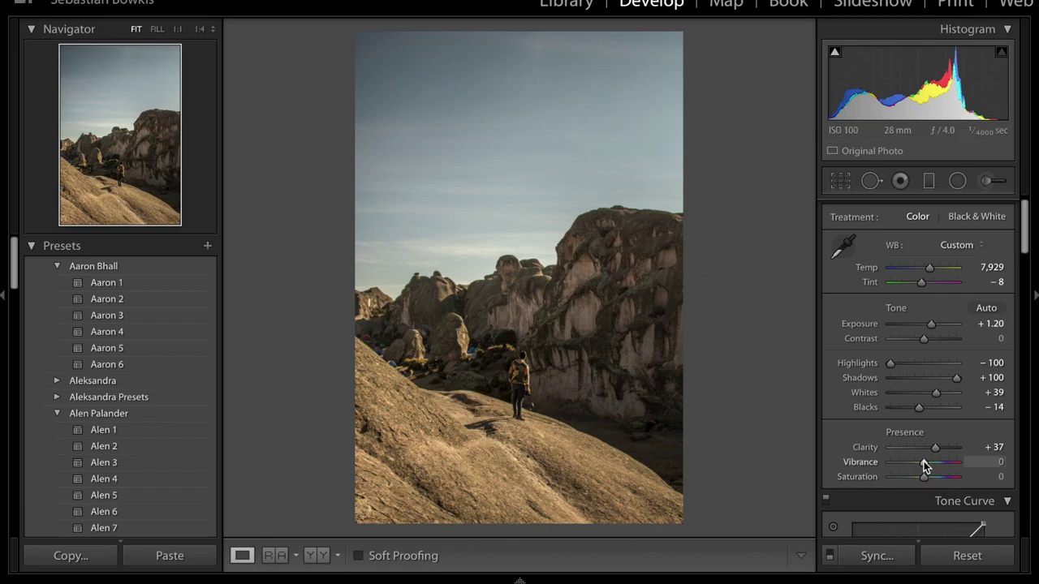
# Set the landscape photo's Vibrance to -27 in Lightroom and review the motocross post's photos on Instagram
pyautogui.moveTo(920, 461); pyautogui.dragTo(914, 462)
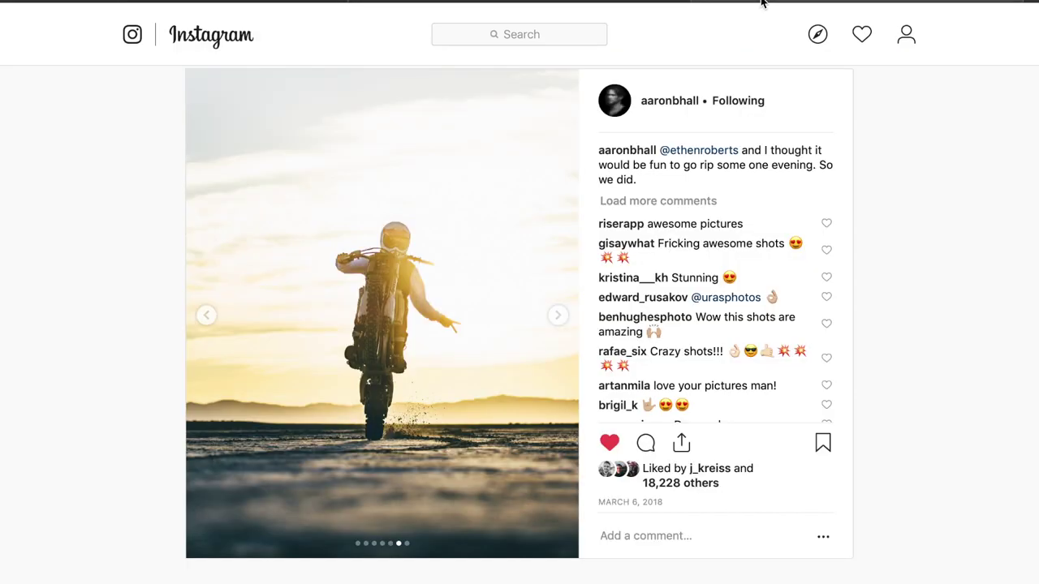
pyautogui.click(207, 316)
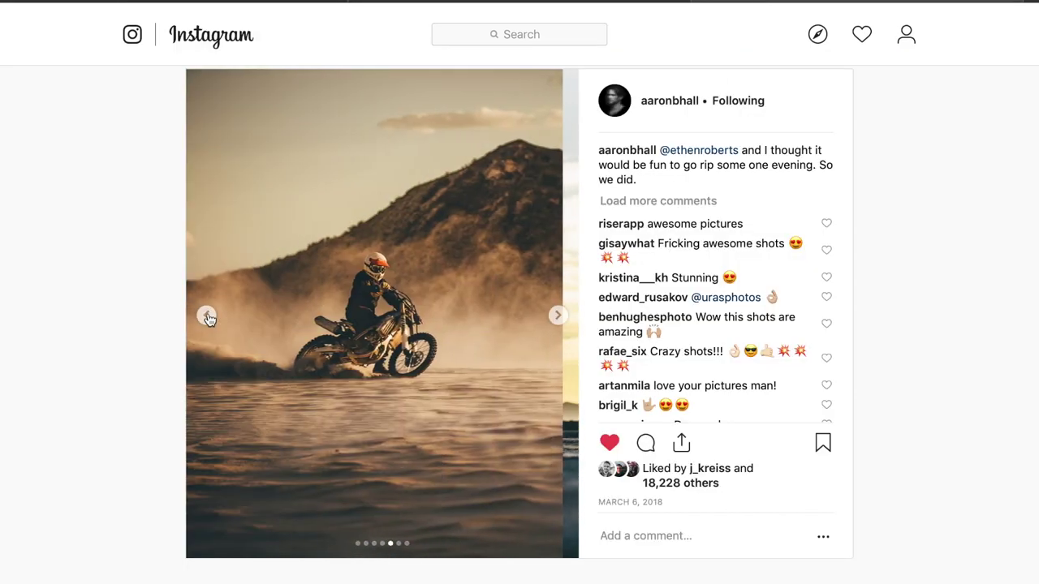
pyautogui.click(207, 316)
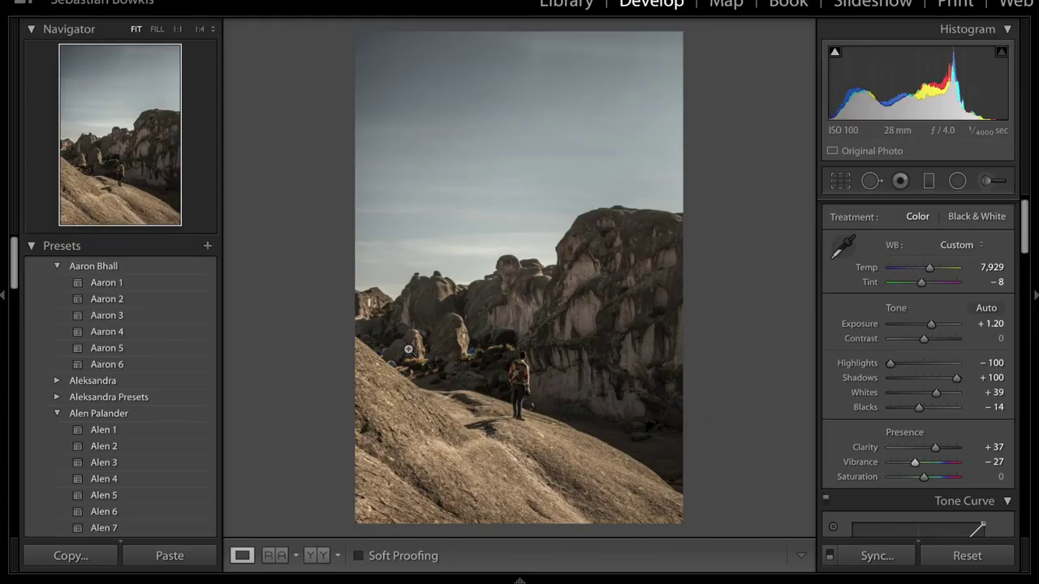
# Compare the landscape photo in Lightroom with its unedited version several times
pyautogui.press('\\')
pyautogui.press('\\')
pyautogui.press('\\')
pyautogui.press('\\')
pyautogui.press('\\')
pyautogui.press('\\')
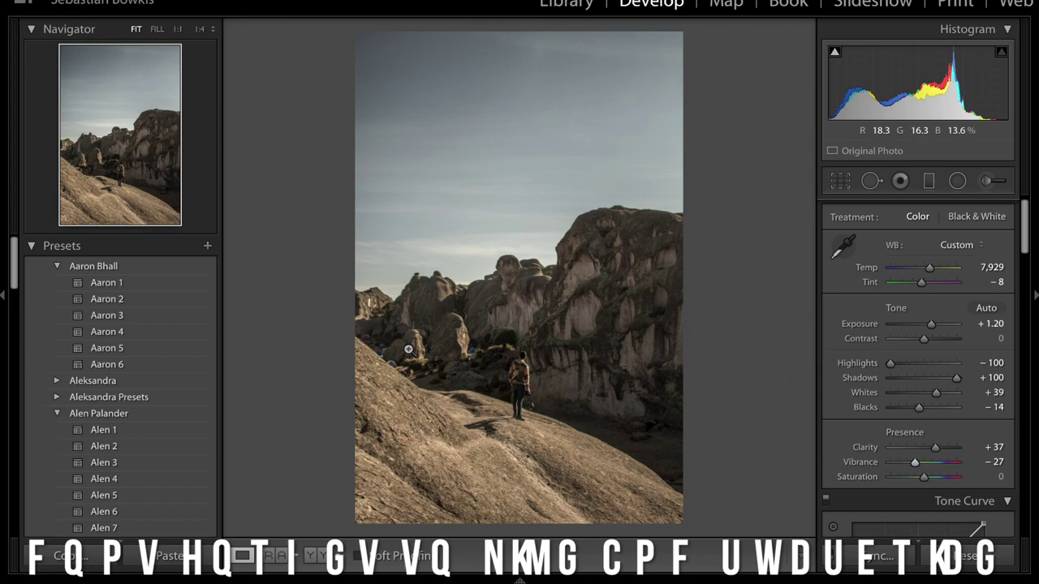
pyautogui.press('\\')
pyautogui.press('\\')
# Shape the upper part of the RGB point curve with a raised highlights point and a second anchor point just below it
pyautogui.scroll(1, 982, 236)
pyautogui.click(997, 213)
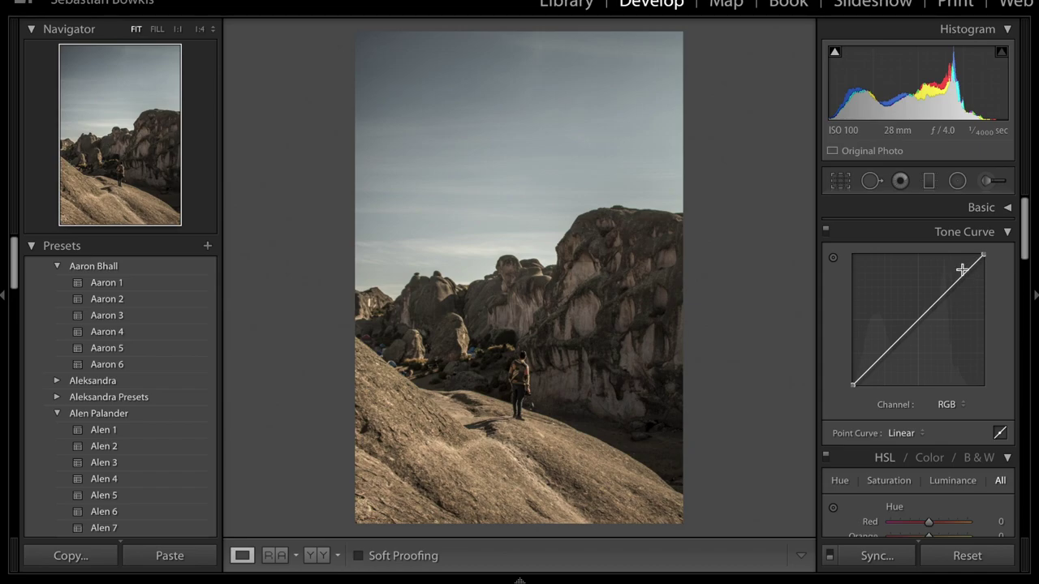
pyautogui.moveTo(961, 278); pyautogui.dragTo(955, 278)
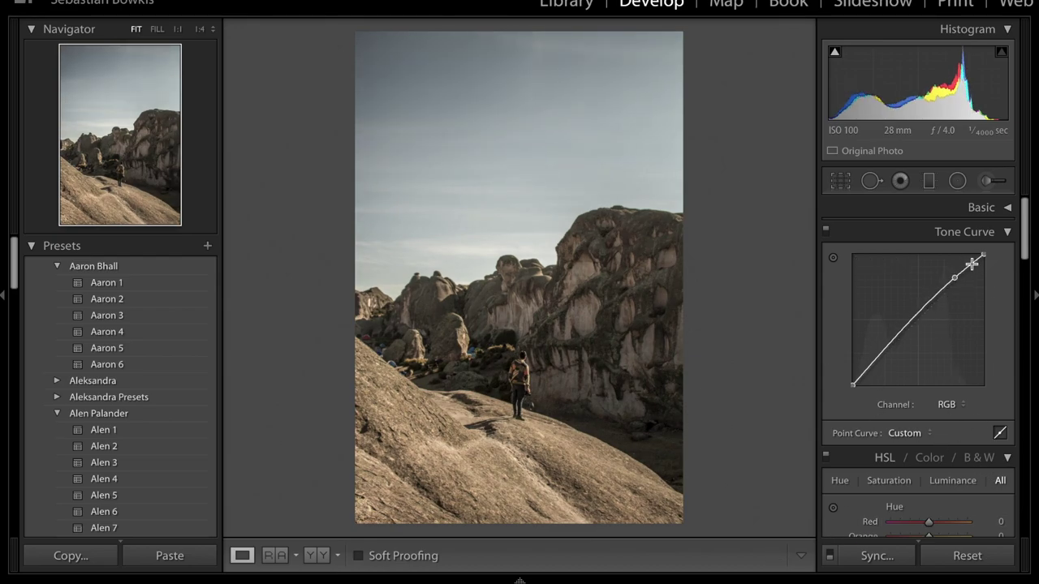
pyautogui.click(999, 436)
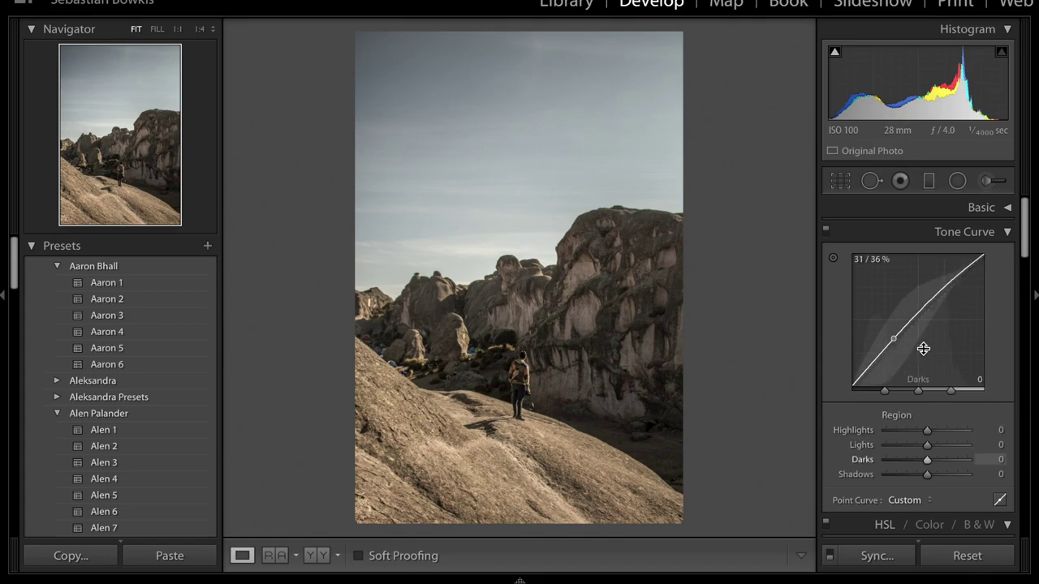
pyautogui.click(1000, 499)
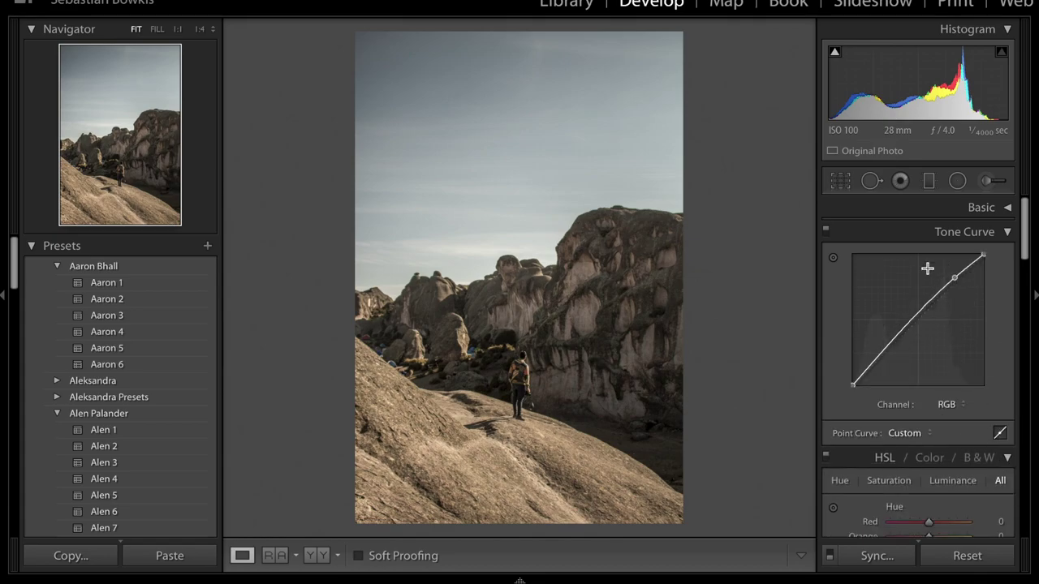
pyautogui.click(936, 298)
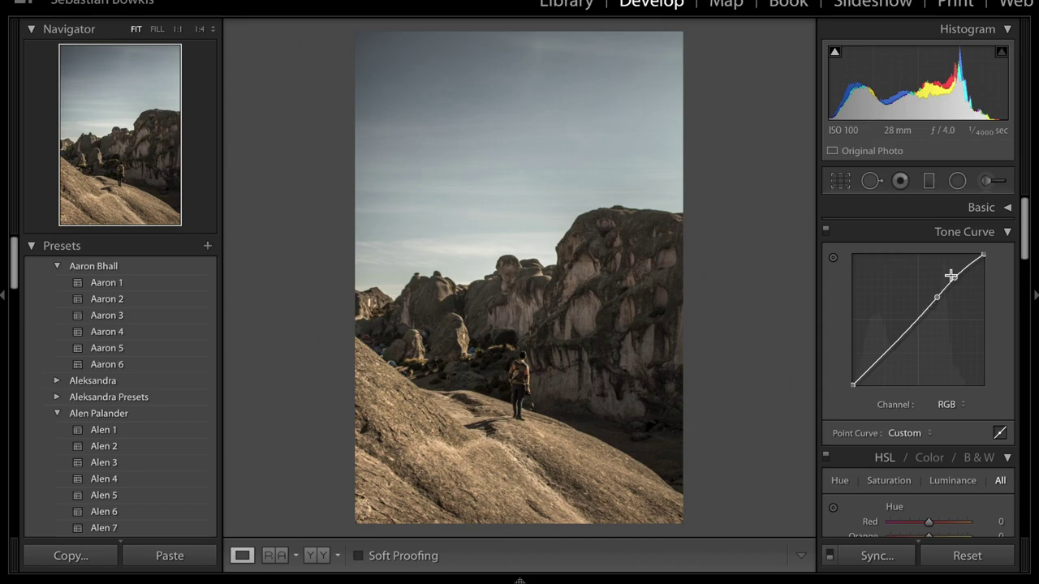
pyautogui.moveTo(953, 277); pyautogui.dragTo(955, 275)
# Add two points to the lower part of the RGB point curve and pull the upper one down slightly to deepen the shadows
pyautogui.moveTo(888, 353); pyautogui.dragTo(889, 352)
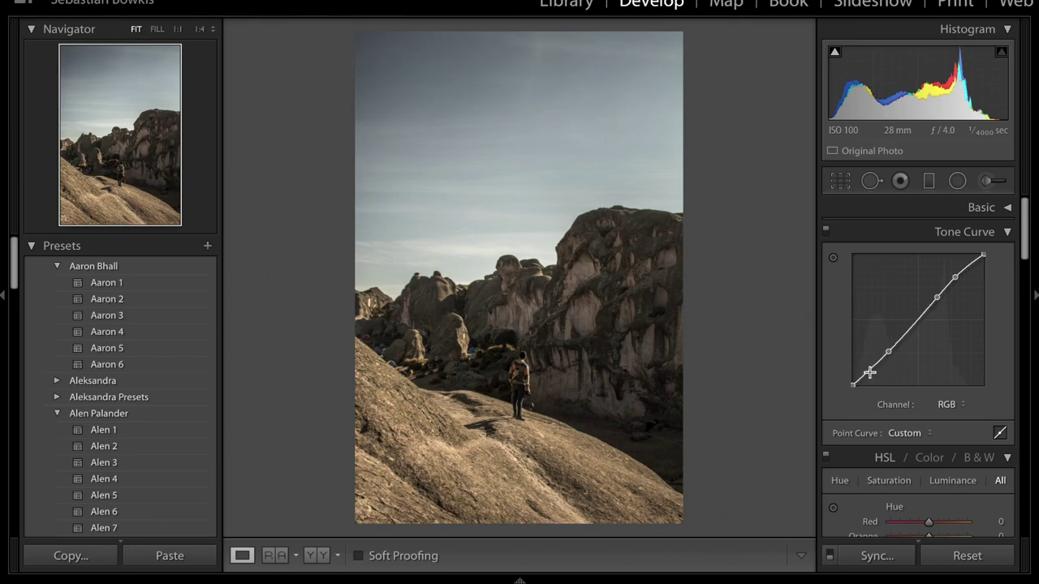
pyautogui.click(870, 372)
pyautogui.moveTo(870, 372); pyautogui.dragTo(867, 372)
pyautogui.moveTo(889, 351); pyautogui.dragTo(890, 355)
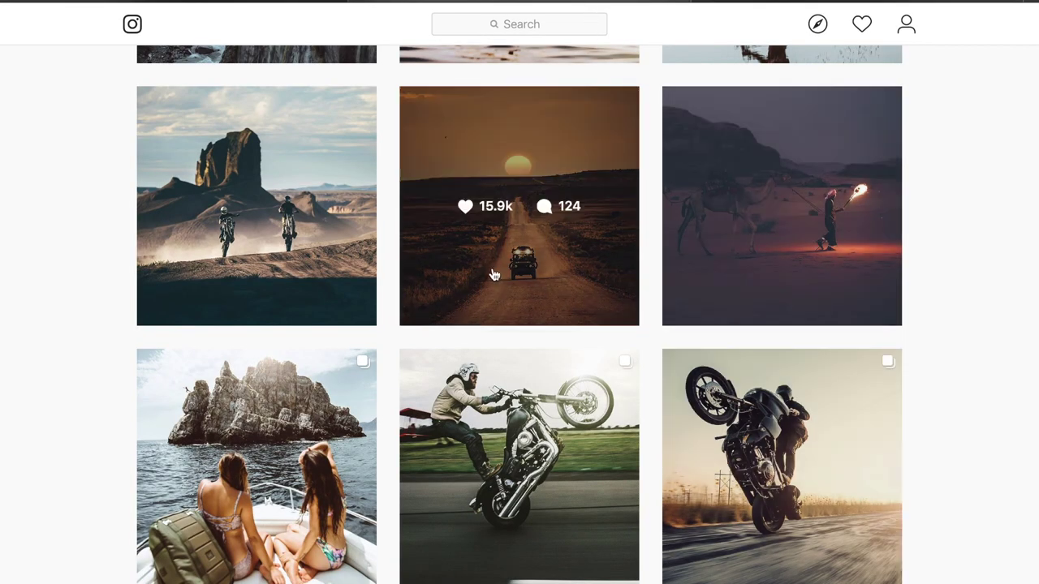
# Review the desert butte motorcycle photo on Instagram and fade the RGB curve in Lightroom by lifting its black point and lowering its white point
pyautogui.click(275, 267)
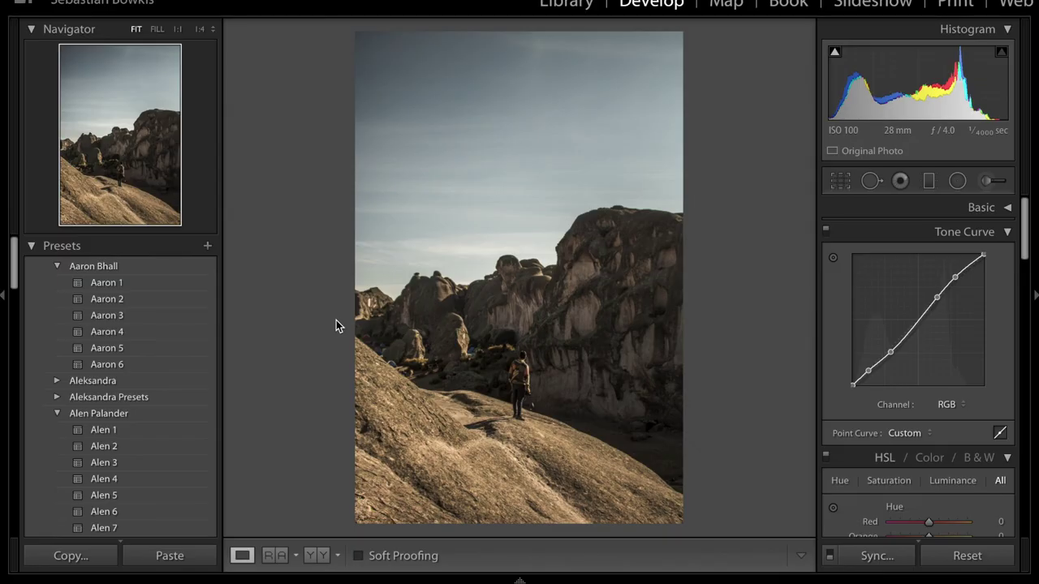
pyautogui.moveTo(852, 386)
pyautogui.mouseDown()
pyautogui.moveTo(850, 363)
pyautogui.moveTo(853, 378)
pyautogui.mouseUp()
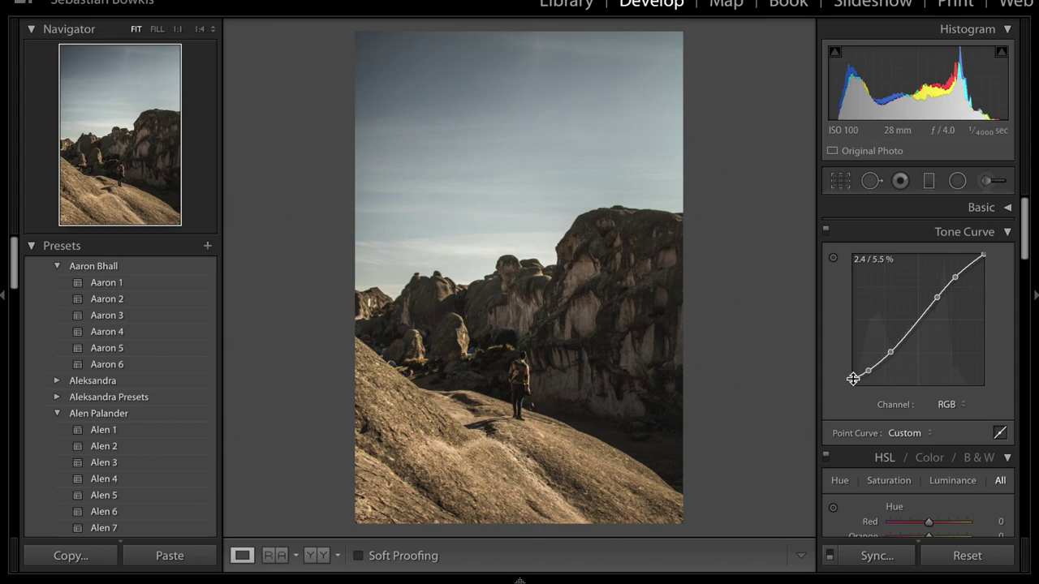
pyautogui.moveTo(984, 255); pyautogui.dragTo(988, 273)
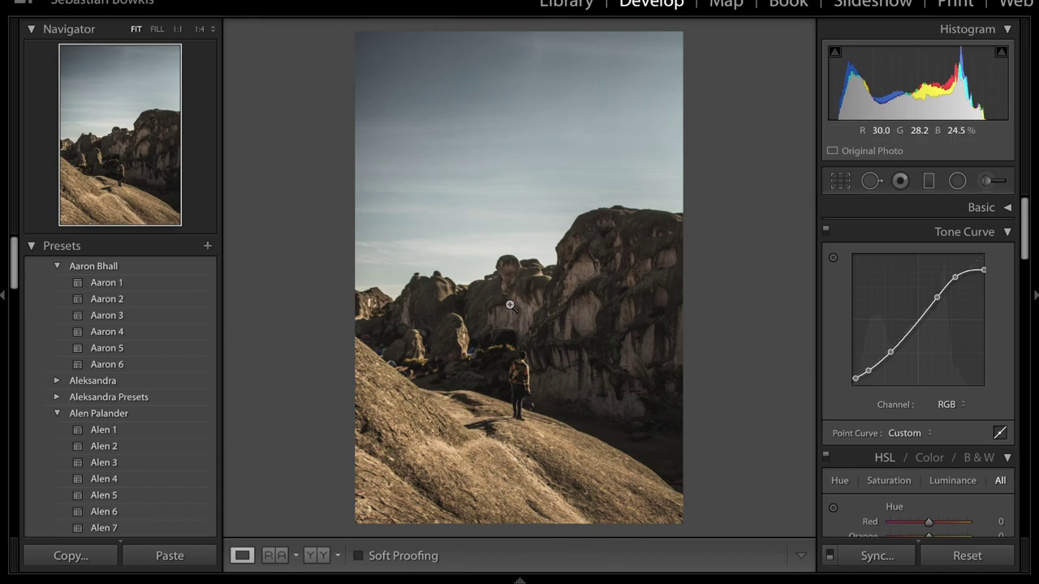
# Check the effect of the tone curve edits by comparing the photo before and after
pyautogui.press('\\')
pyautogui.press('\\')
pyautogui.press('\\')
pyautogui.press('\\')
pyautogui.press('\\')
pyautogui.press('\\')
# Set the Red hue to -88 in the HSL adjustments
pyautogui.click(977, 232)
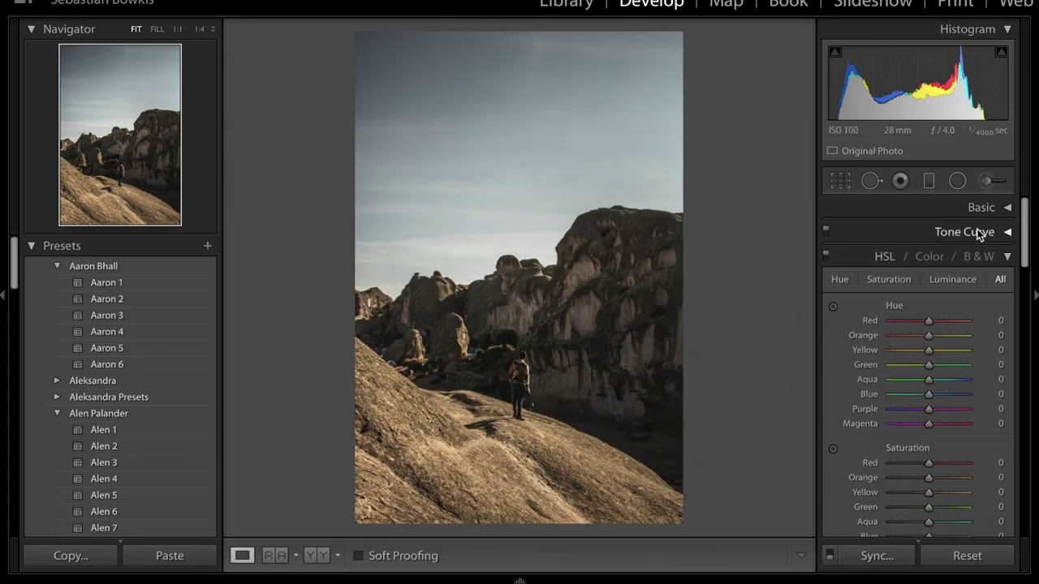
pyautogui.scroll(-2, 958, 370)
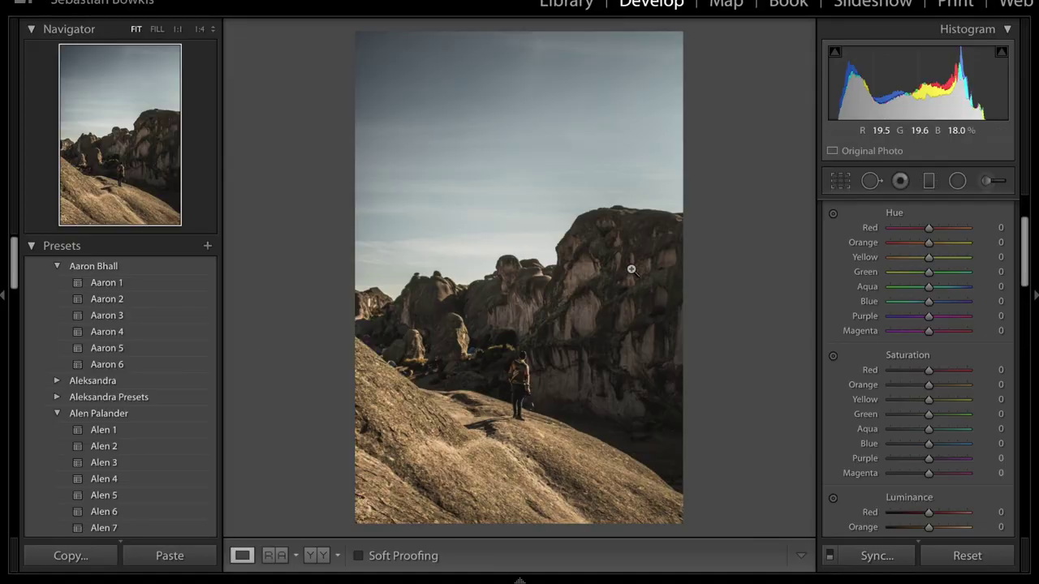
pyautogui.scroll(1, 876, 314)
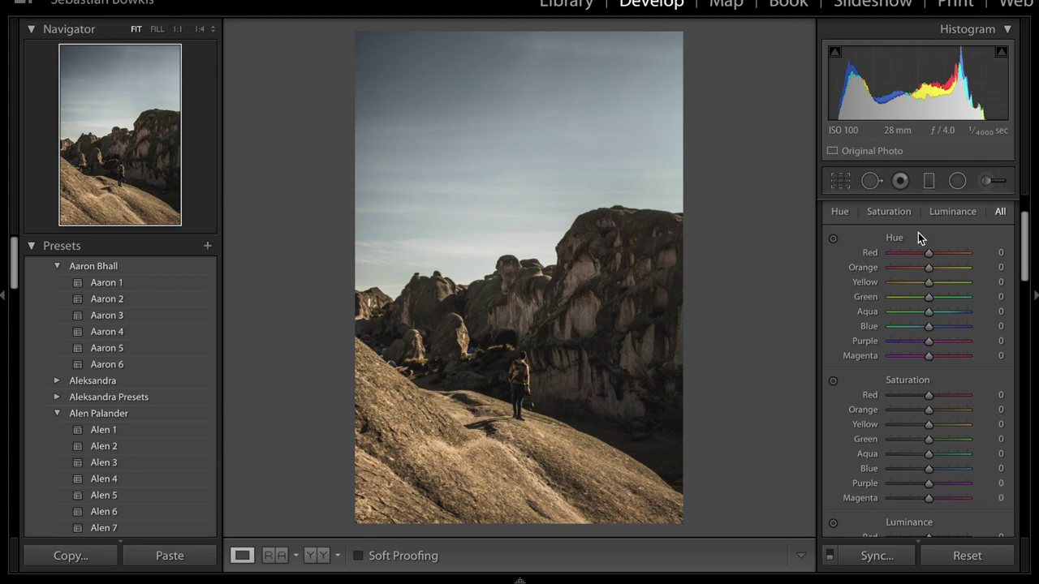
pyautogui.moveTo(925, 255); pyautogui.dragTo(850, 258)
pyautogui.moveTo(892, 255); pyautogui.dragTo(896, 252)
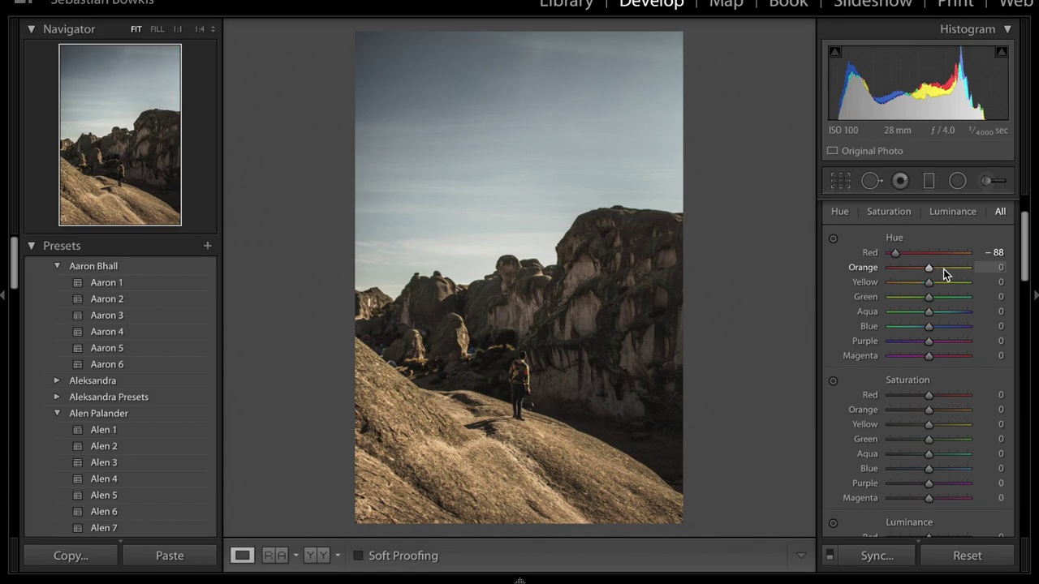
# Check the desert butte motorcycle photo on Instagram and set the landscape photo's Orange hue to -26 in Lightroom
pyautogui.moveTo(927, 267); pyautogui.dragTo(916, 270)
pyautogui.moveTo(983, 274); pyautogui.dragTo(992, 278)
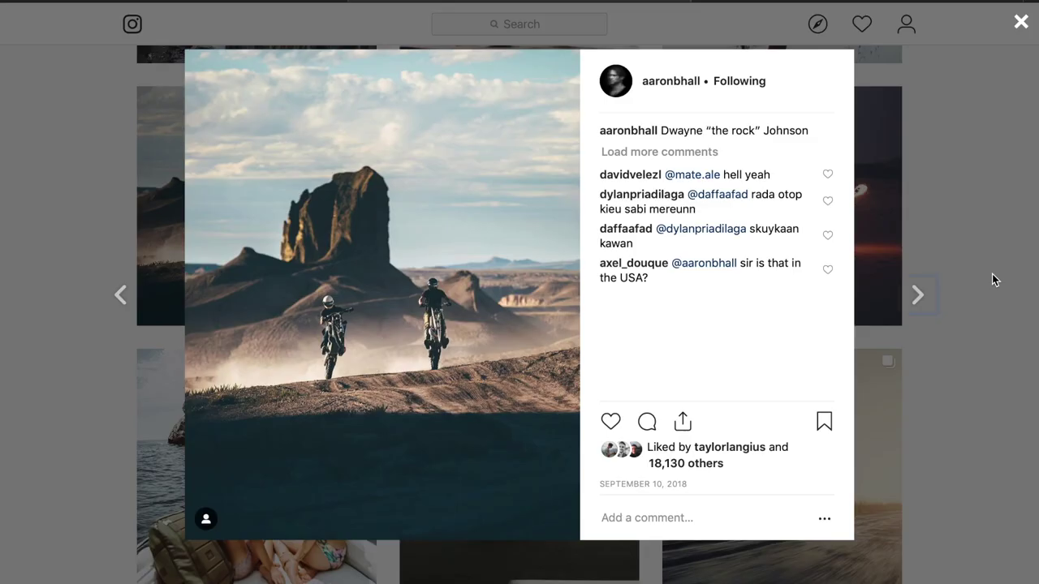
pyautogui.click(906, 125)
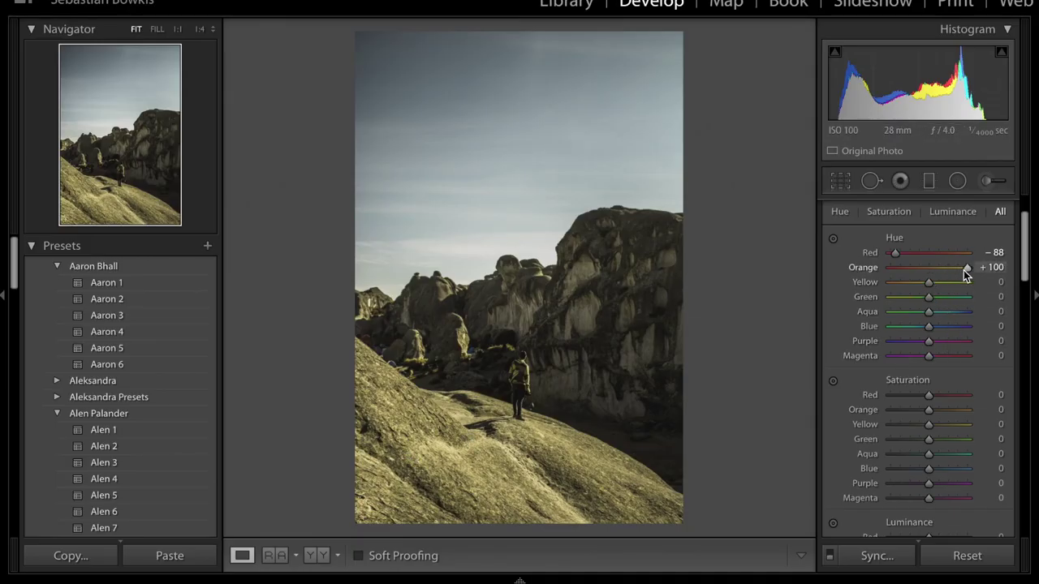
pyautogui.moveTo(963, 270); pyautogui.dragTo(916, 270)
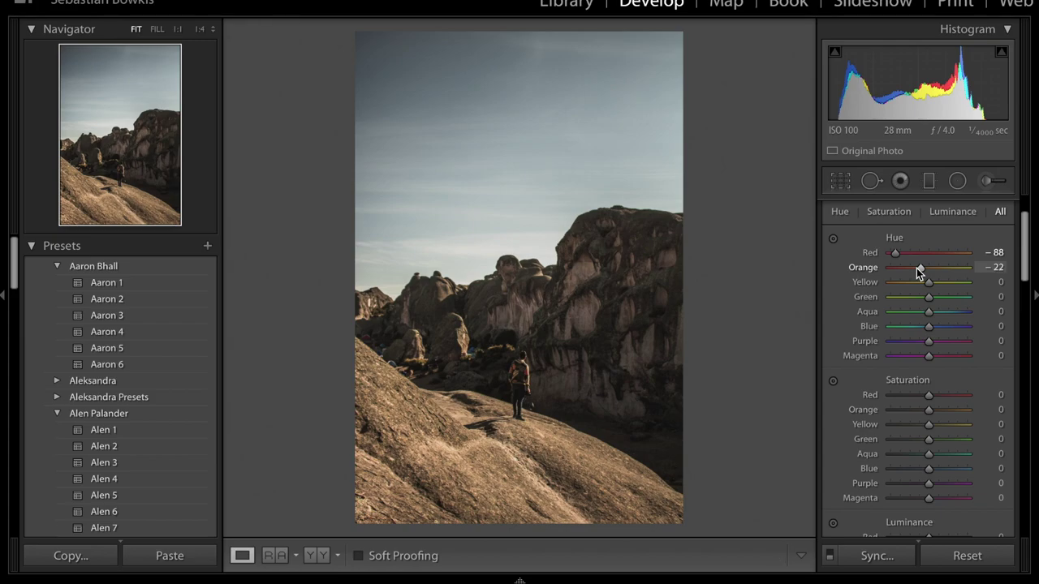
pyautogui.moveTo(917, 267); pyautogui.dragTo(915, 268)
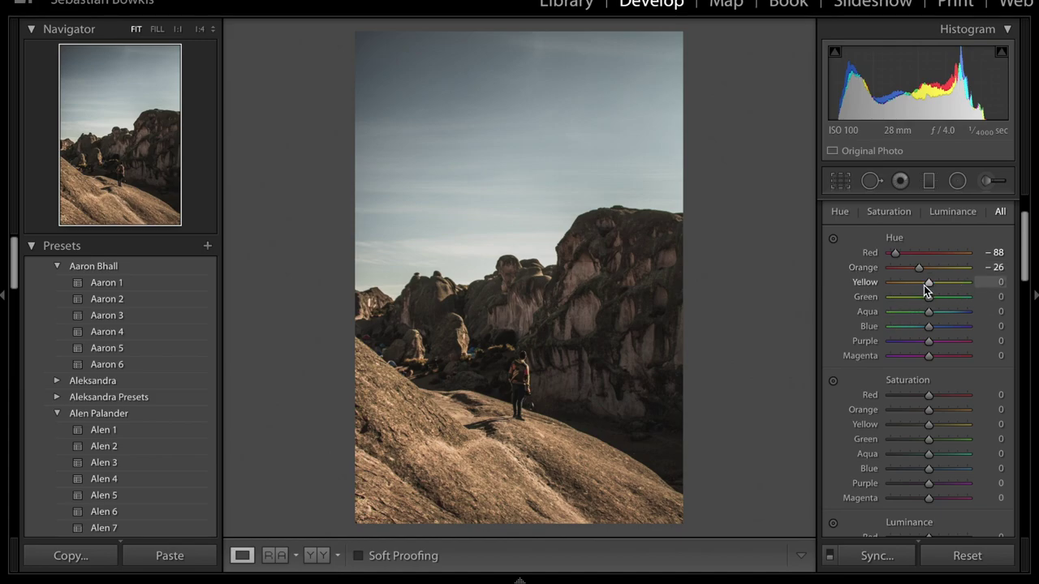
# Try the Yellow hue at -100 and +100 and reset it to its default
pyautogui.moveTo(930, 285); pyautogui.dragTo(825, 285)
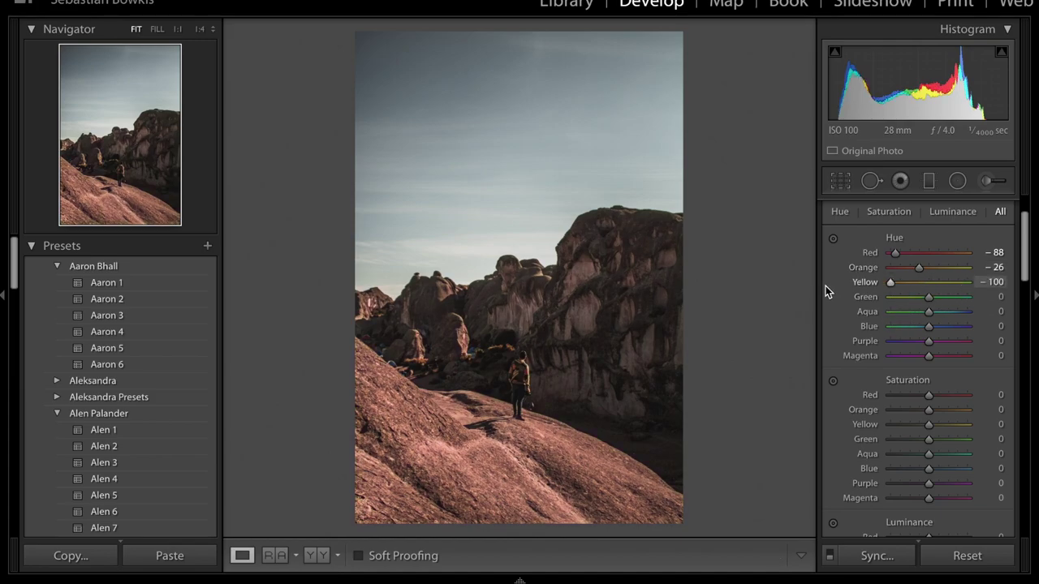
pyautogui.moveTo(890, 283); pyautogui.dragTo(999, 297)
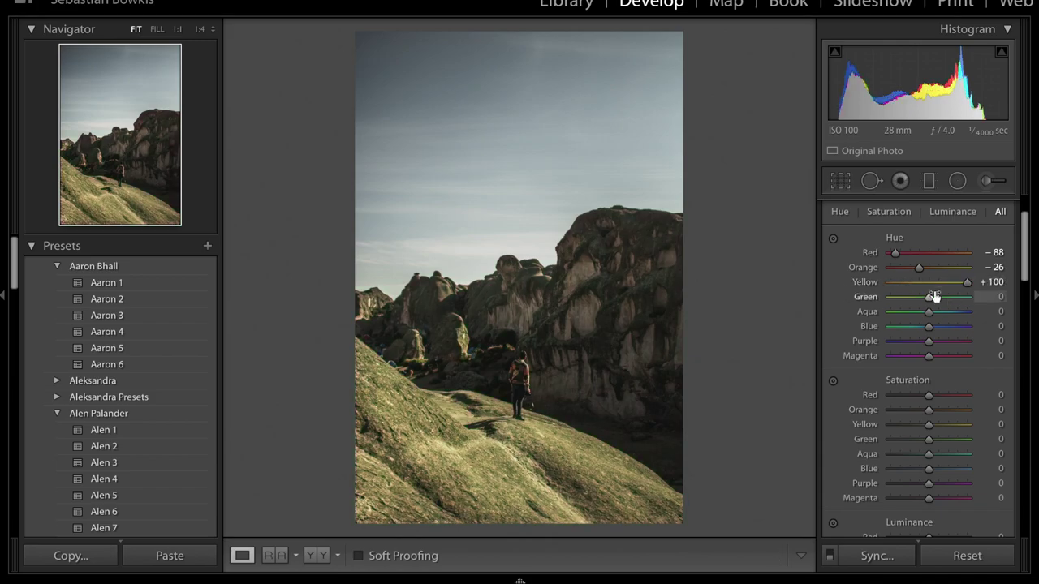
pyautogui.doubleClick(865, 284)
# Set the Green hue to +20 and review more of the photographer's photo grid on Instagram
pyautogui.scroll(-20, 862, 460)
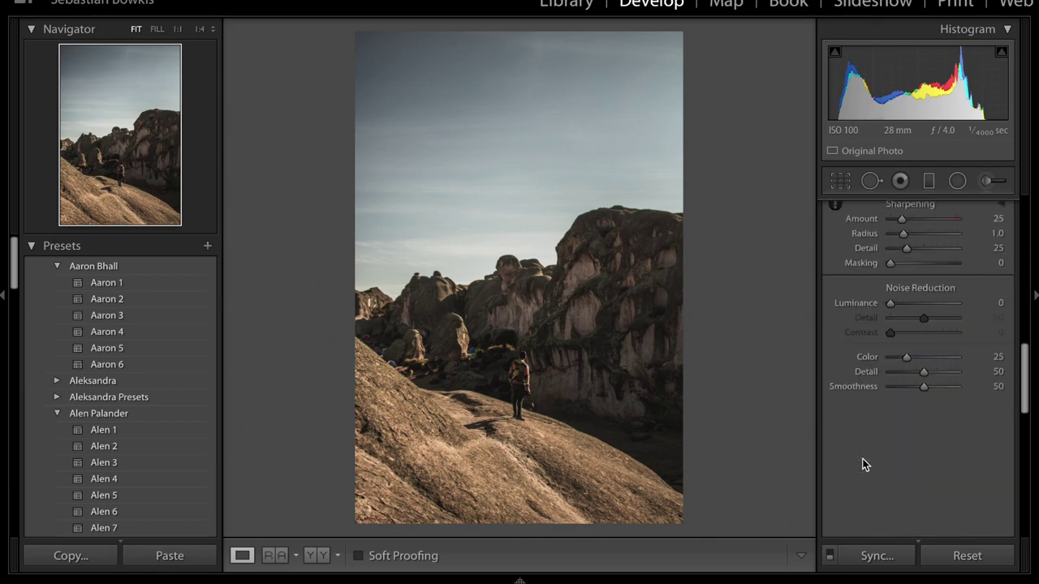
pyautogui.scroll(20, 843, 332)
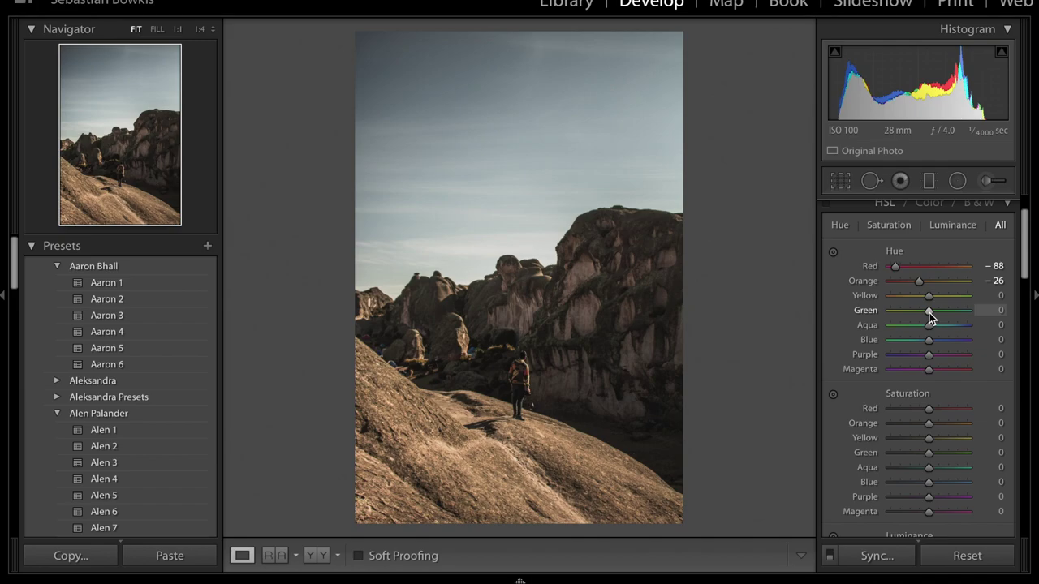
pyautogui.moveTo(930, 312); pyautogui.dragTo(938, 317)
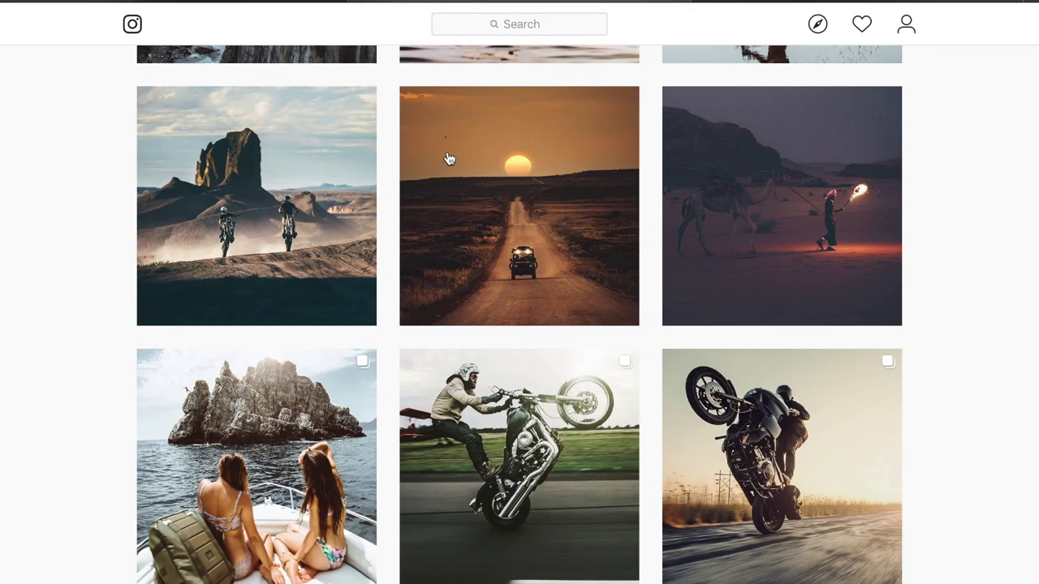
pyautogui.scroll(-10, 93, 329)
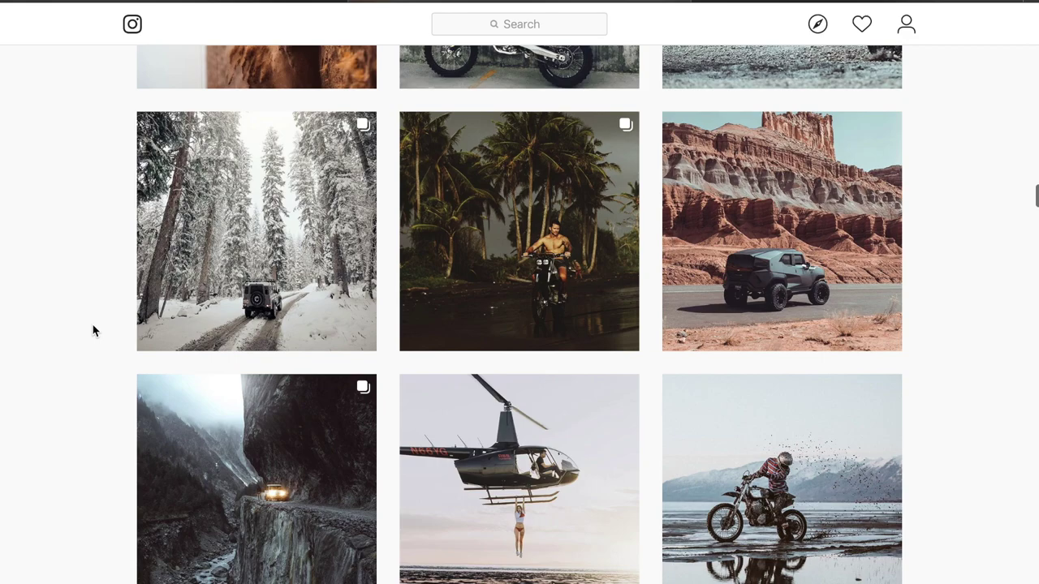
pyautogui.scroll(8, 411, 155)
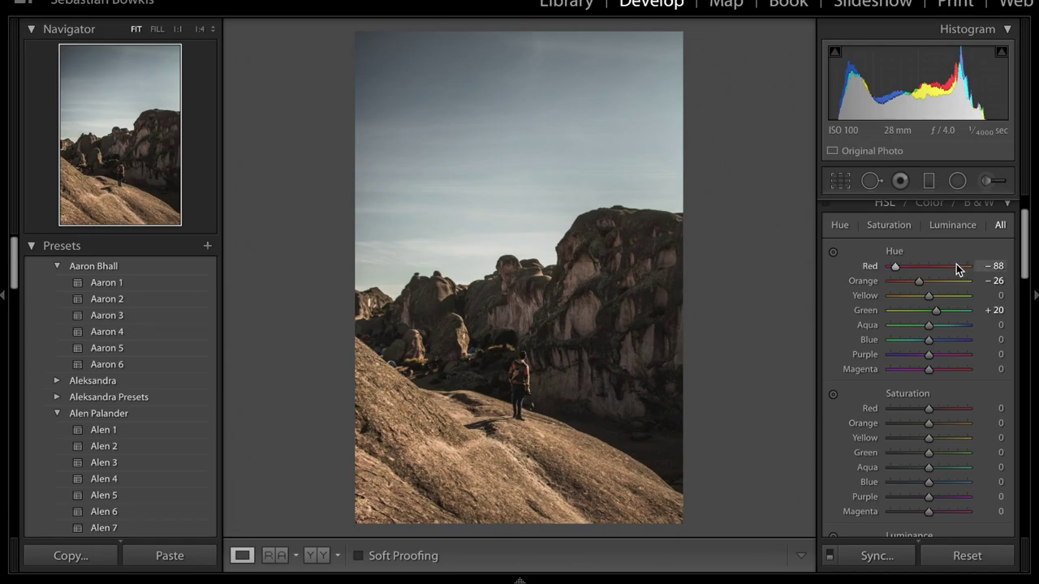
pyautogui.moveTo(928, 310); pyautogui.dragTo(939, 312)
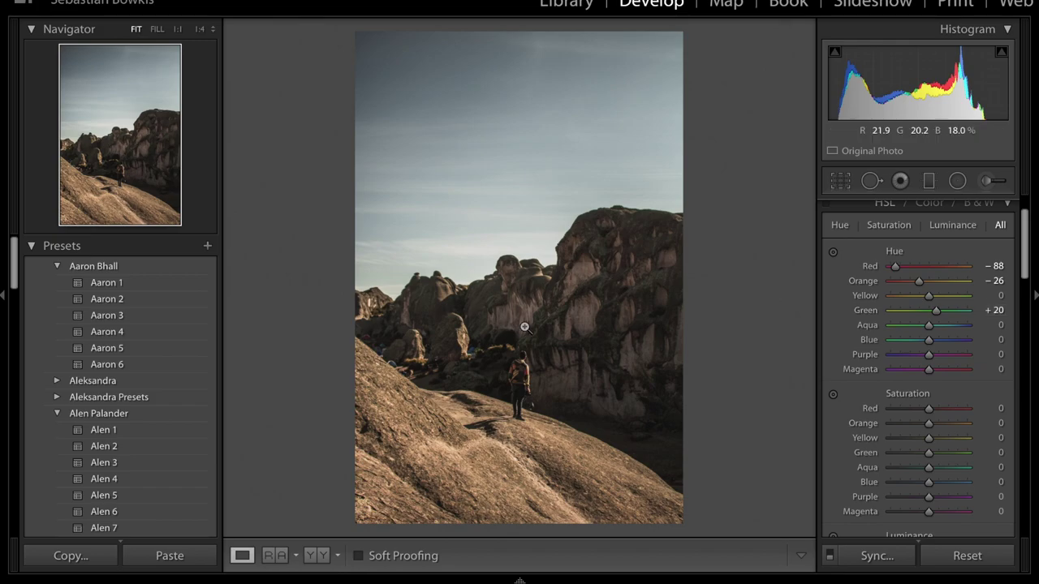
# Raise the Green hue in small increments to +37
pyautogui.press('Up')
pyautogui.press('Up')
pyautogui.press('Up')
pyautogui.press('Up')
pyautogui.press('Up')
pyautogui.press('Up')
pyautogui.press('Up')
pyautogui.press('Up')
pyautogui.press('Up')
pyautogui.press('Up')
pyautogui.press('Up')
pyautogui.press('Up')
pyautogui.press('Up')
pyautogui.press('Up')
pyautogui.press('Up')
pyautogui.press('Up')
pyautogui.press('Up')
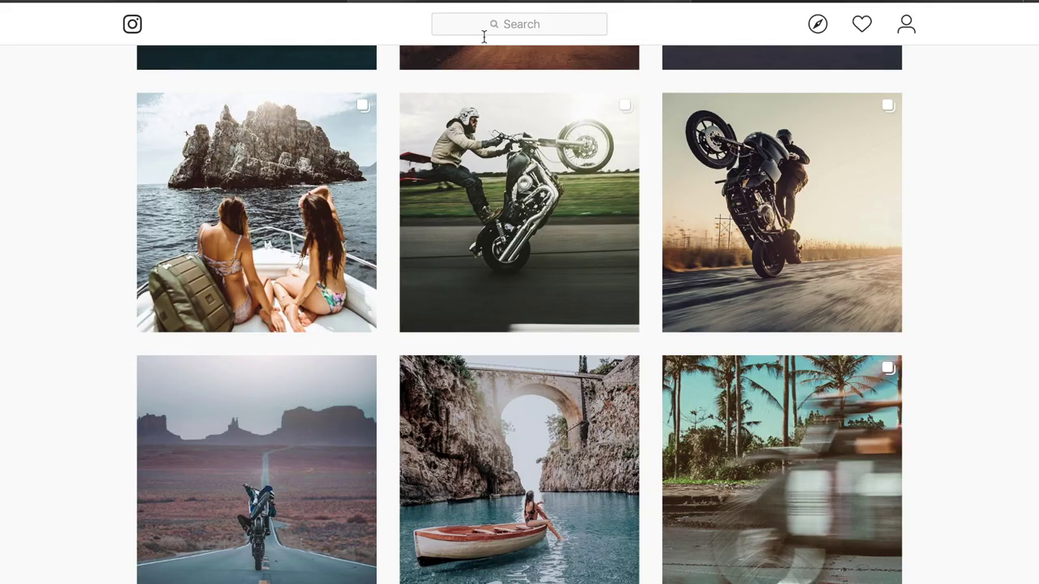
# Review the boat and sea rock photo on Instagram and set the landscape photo's Aqua hue to +46 in Lightroom
pyautogui.scroll(-1, 243, 203)
pyautogui.click(341, 109)
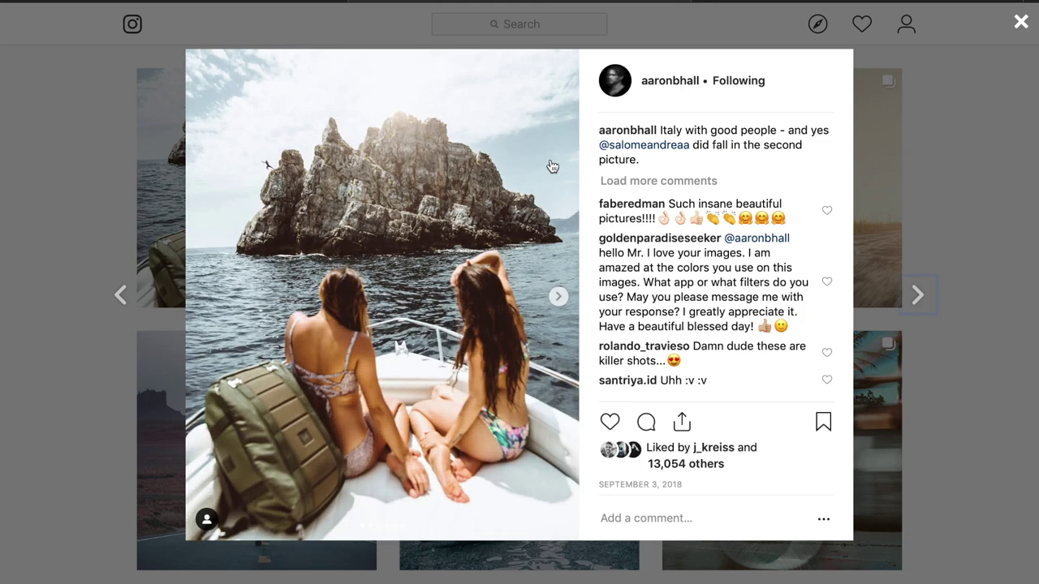
pyautogui.click(76, 203)
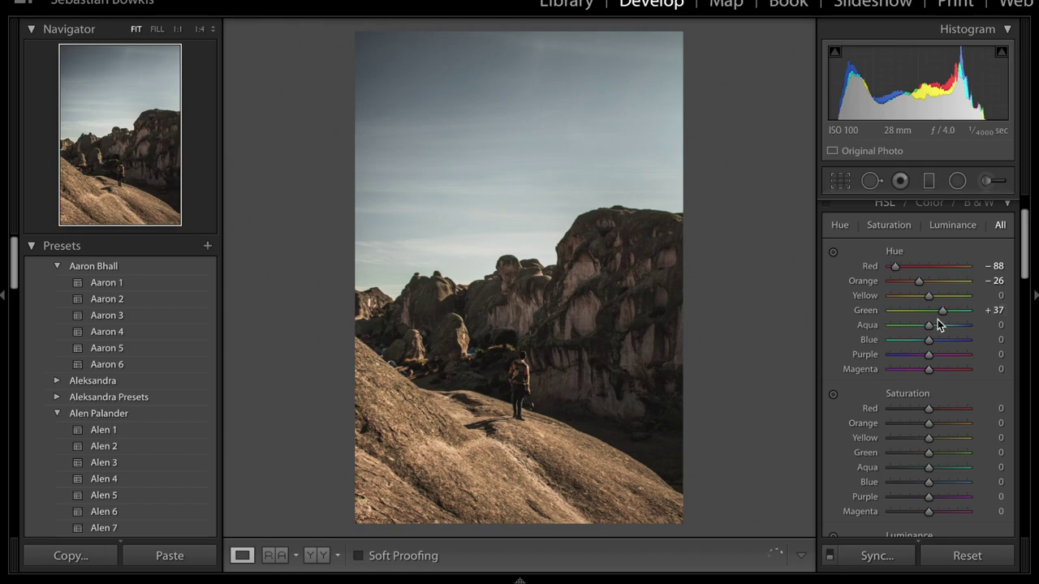
pyautogui.moveTo(931, 329); pyautogui.dragTo(967, 329)
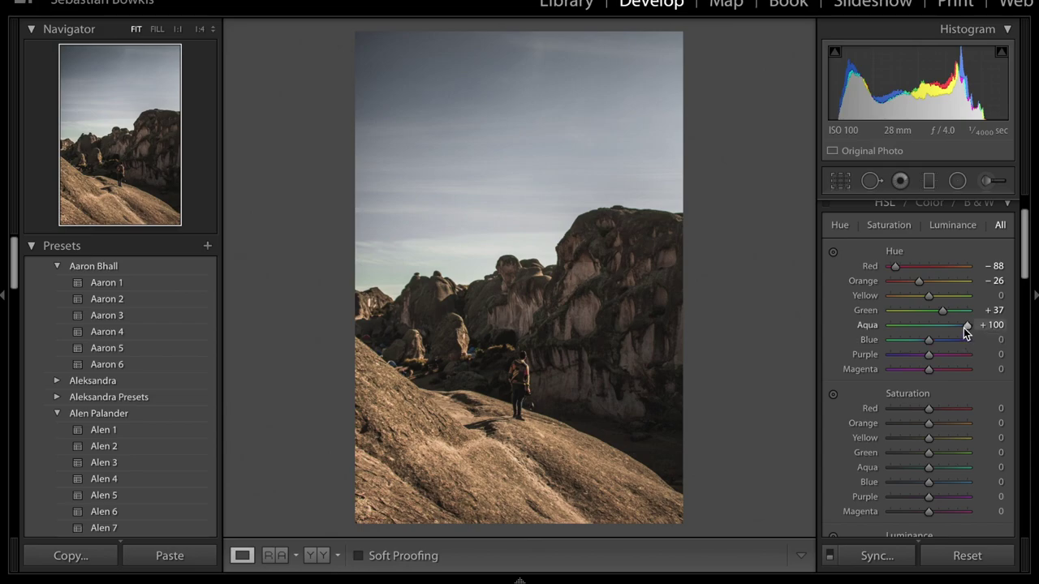
pyautogui.moveTo(965, 328); pyautogui.dragTo(951, 328)
pyautogui.moveTo(943, 327); pyautogui.dragTo(944, 327)
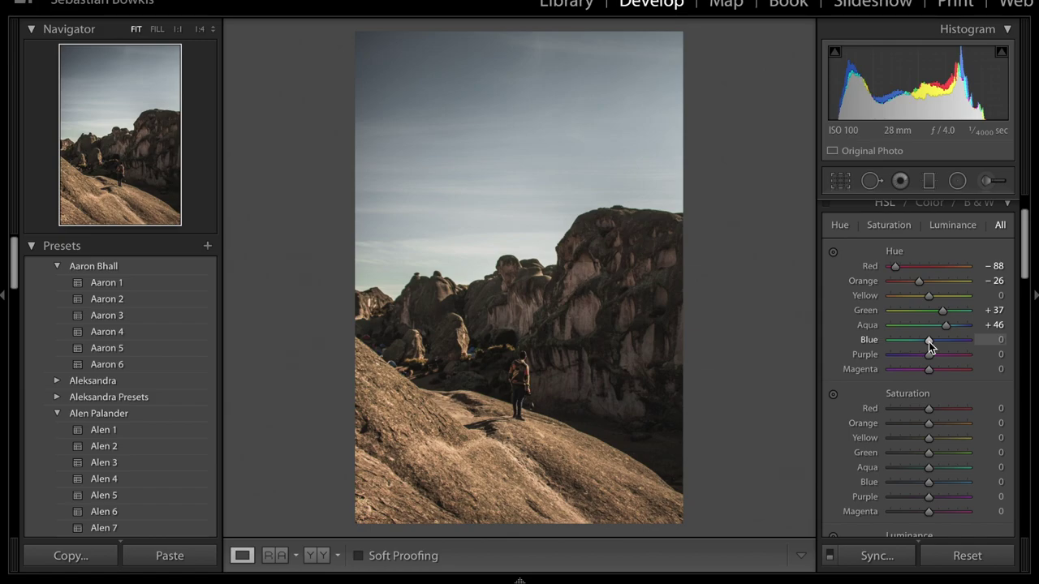
# Set the Blue hue to -38 and the Aqua hue to +39 after trying both at -100
pyautogui.moveTo(928, 342); pyautogui.dragTo(821, 357)
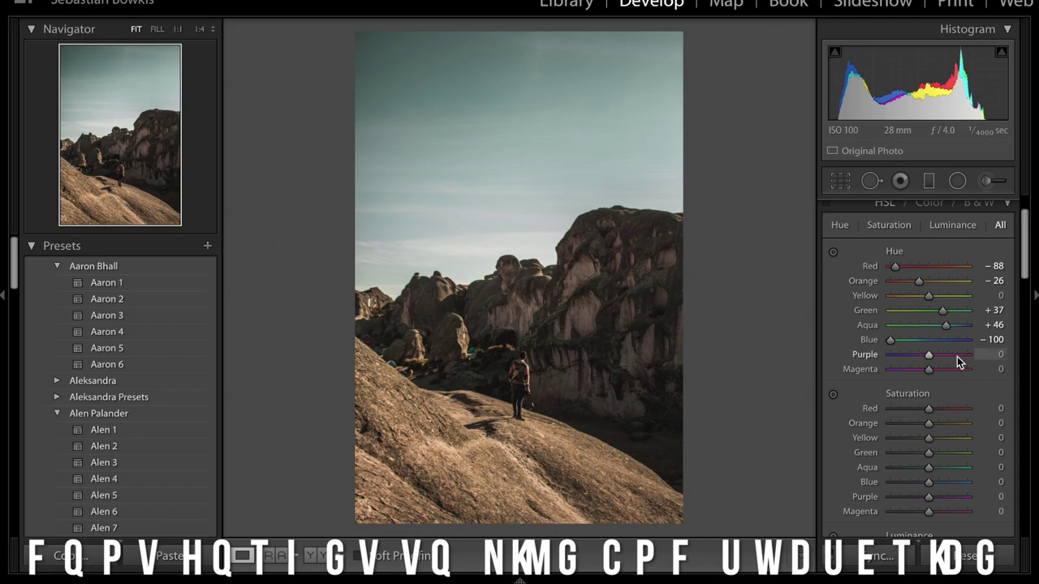
pyautogui.moveTo(903, 342); pyautogui.dragTo(916, 342)
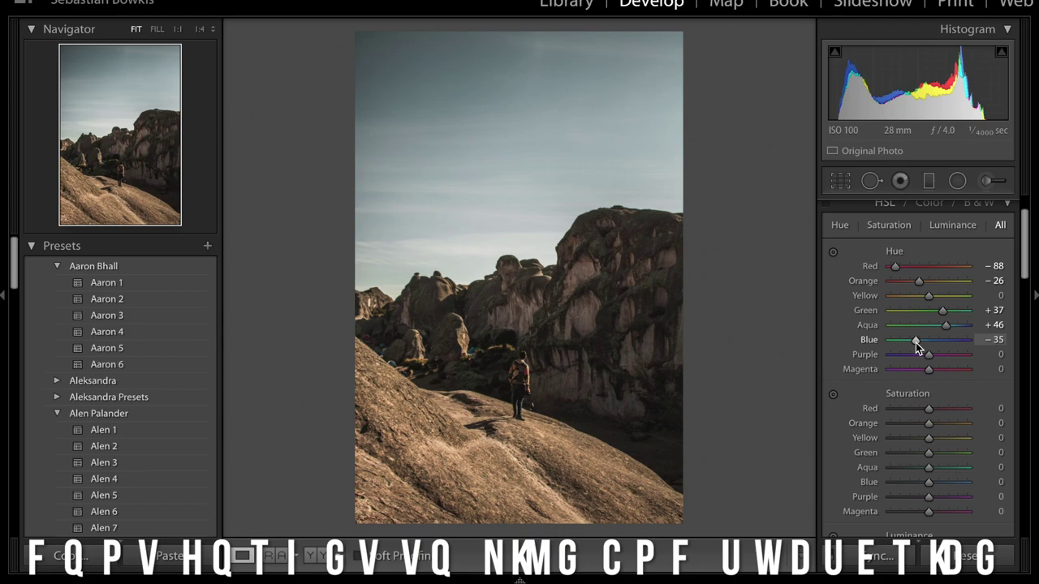
pyautogui.moveTo(915, 343); pyautogui.dragTo(913, 343)
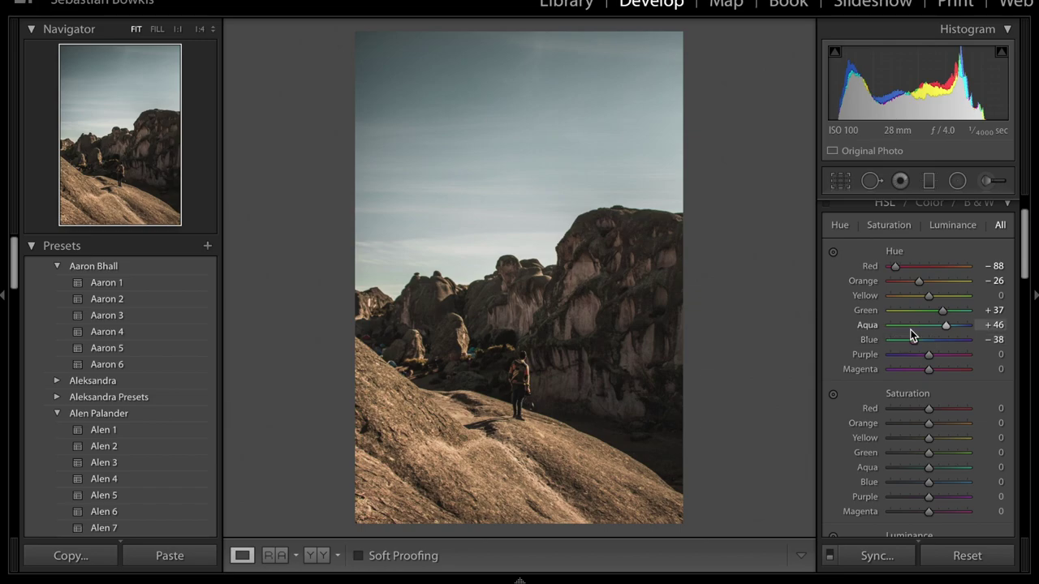
pyautogui.moveTo(951, 329); pyautogui.dragTo(726, 337)
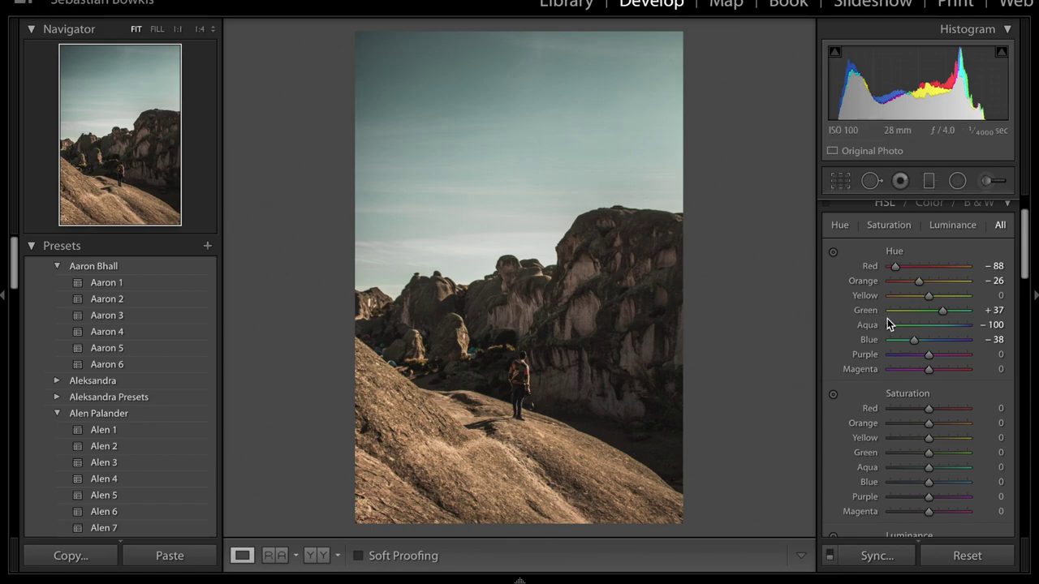
pyautogui.moveTo(896, 327); pyautogui.dragTo(948, 330)
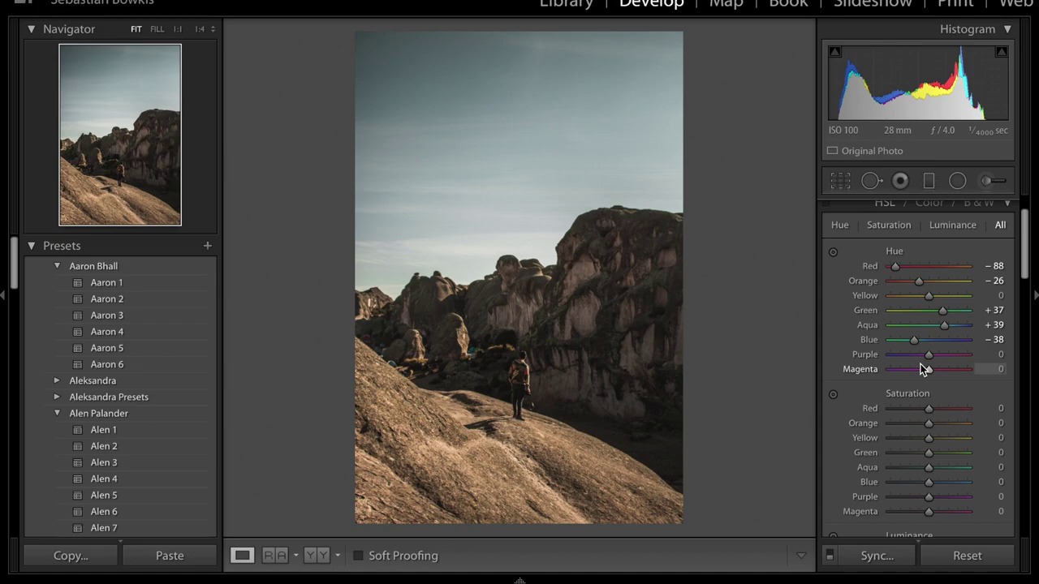
# Compare the landscape photo before and after editing, and check it against the dirt bike dune photo on Instagram
pyautogui.scroll(-5, 922, 369)
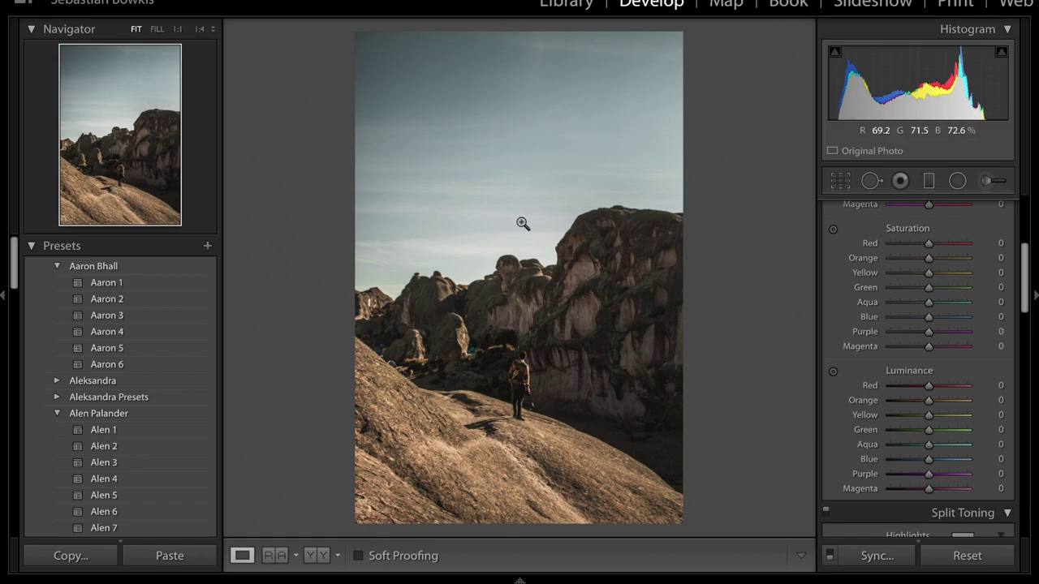
pyautogui.press('\\')
pyautogui.press('\\')
pyautogui.press('\\')
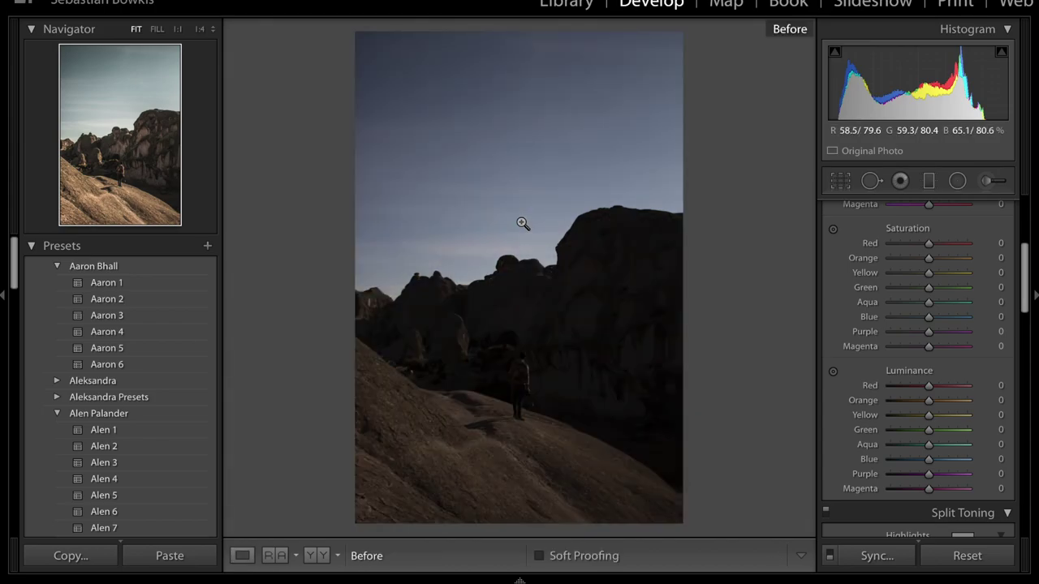
pyautogui.press('super+Tab')
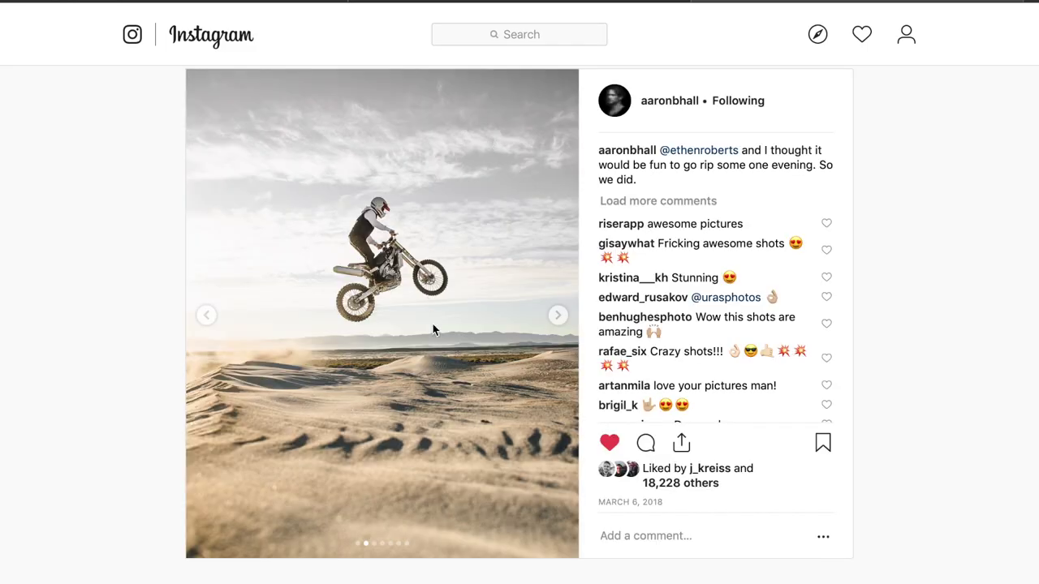
pyautogui.press('super+Tab')
pyautogui.press('\\')
pyautogui.press('\\')
pyautogui.press('\\')
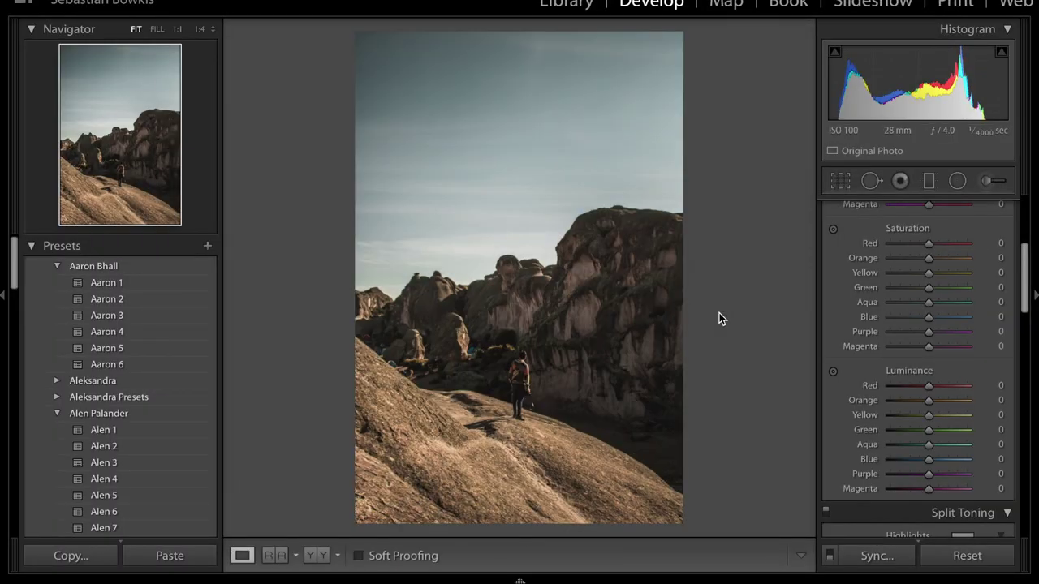
pyautogui.press('super+Tab')
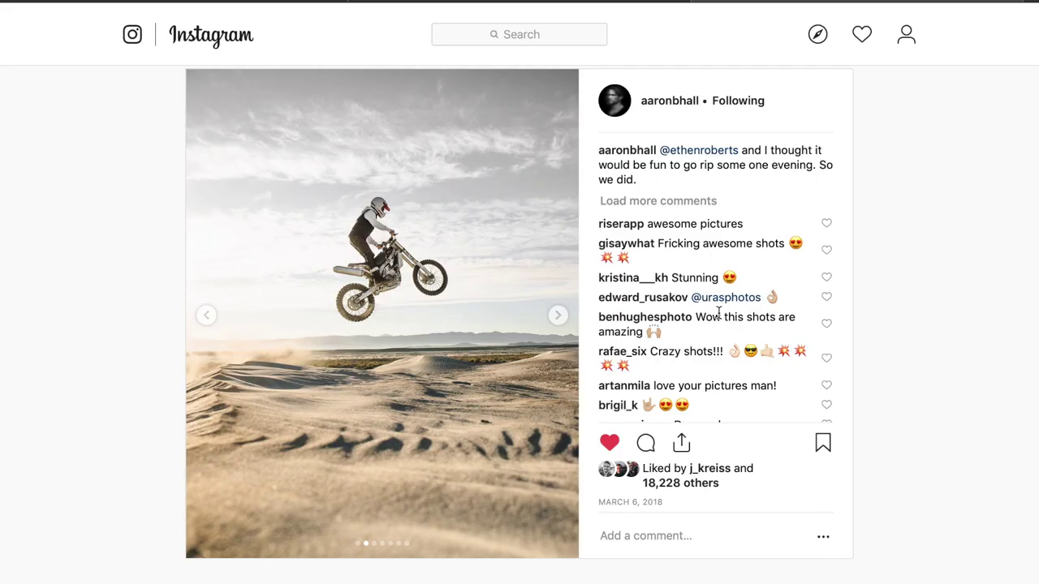
pyautogui.press('super+Tab')
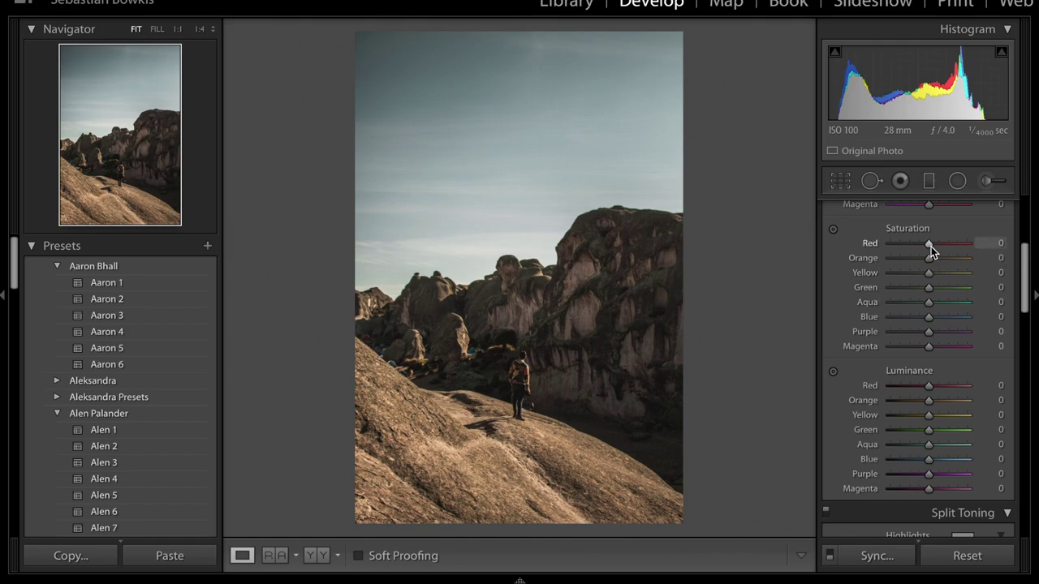
# Review the photographer's photo grid on Instagram and set the Red saturation to -15 and Orange saturation to -32 in Lightroom
pyautogui.moveTo(930, 247); pyautogui.dragTo(924, 247)
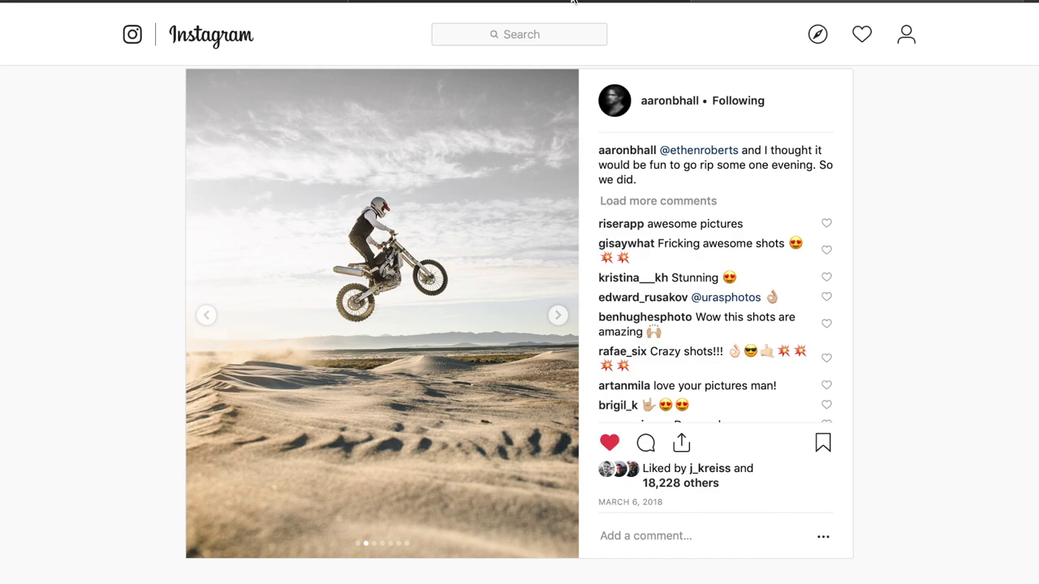
pyautogui.click(572, 2)
pyautogui.scroll(-5, 407, 203)
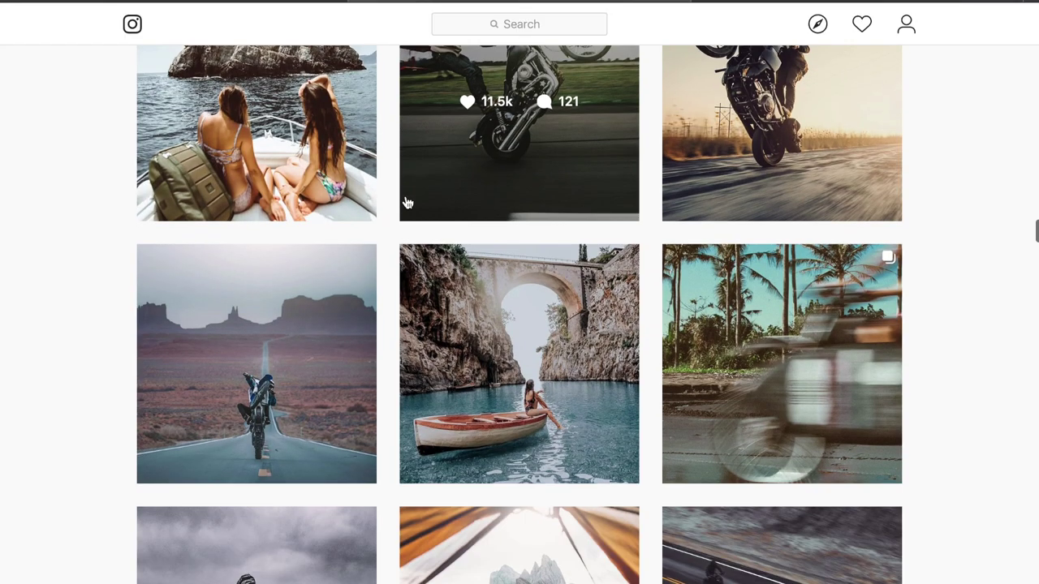
pyautogui.scroll(-5, 855, 290)
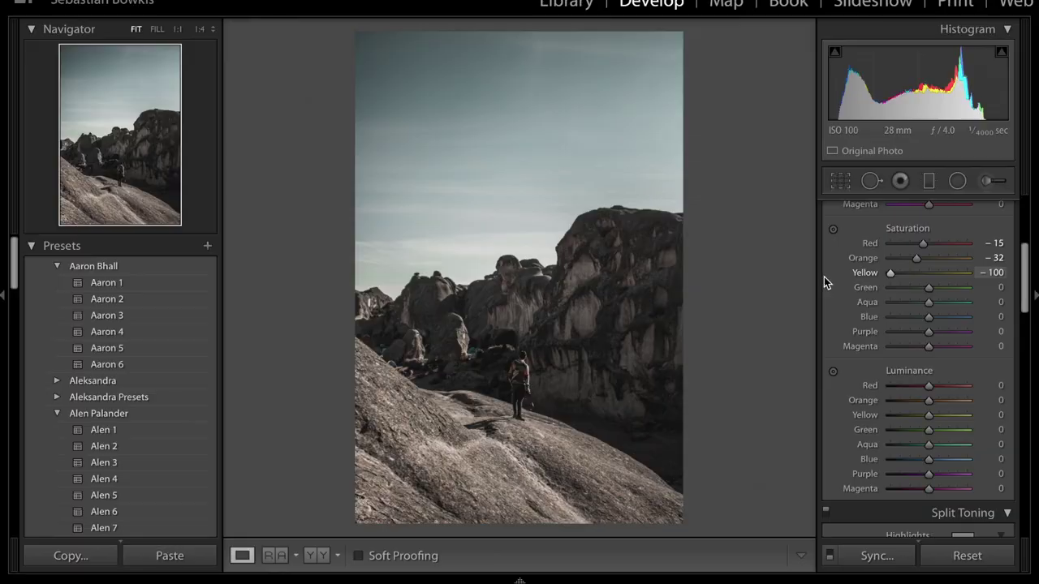
# Reset the Yellow saturation to its default and set the Green saturation to +30, checking the Instagram photo grid for reference
pyautogui.doubleClick(866, 273)
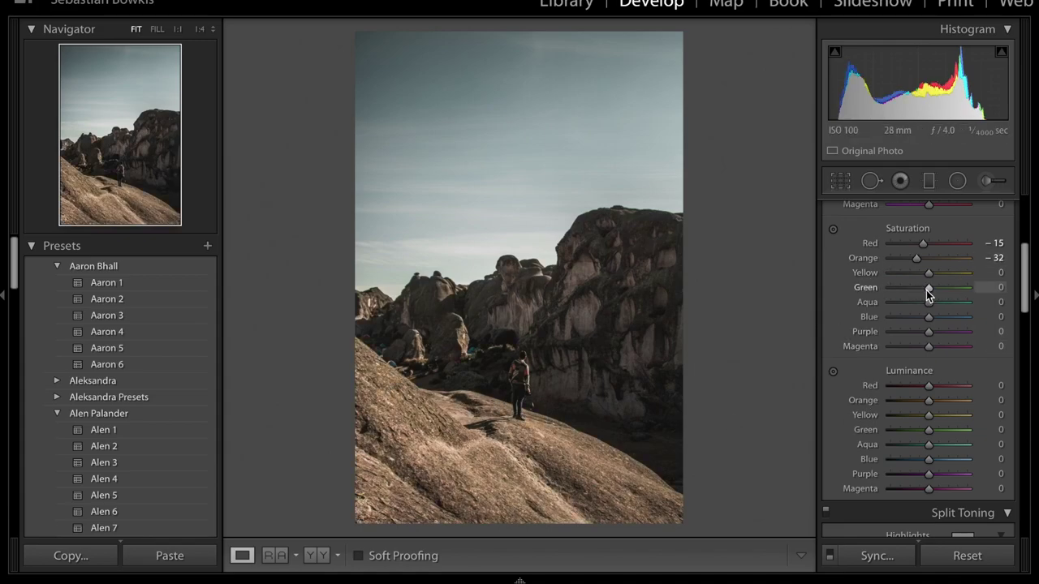
pyautogui.moveTo(927, 291); pyautogui.dragTo(934, 291)
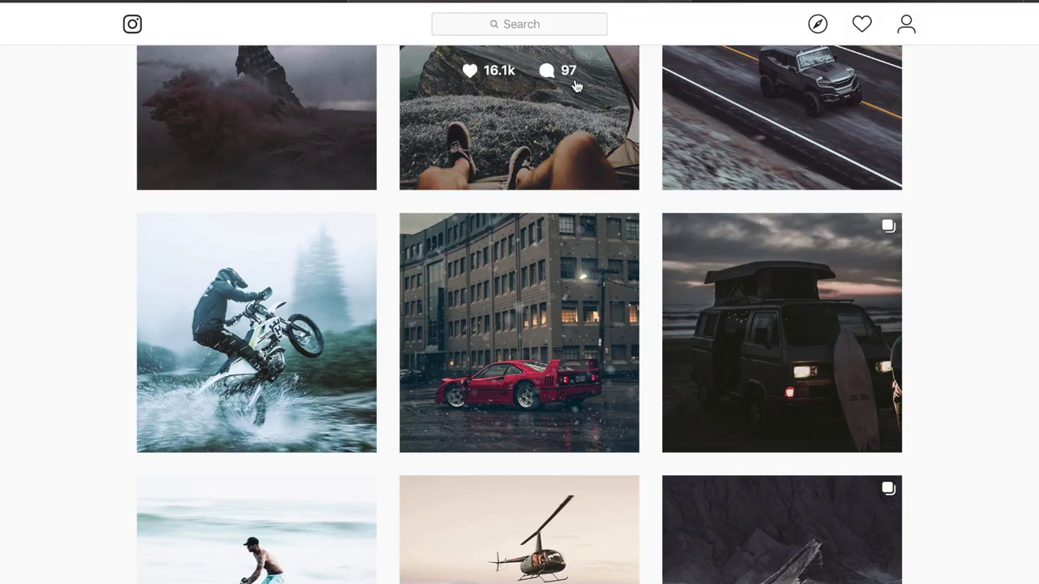
pyautogui.scroll(9, 654, 366)
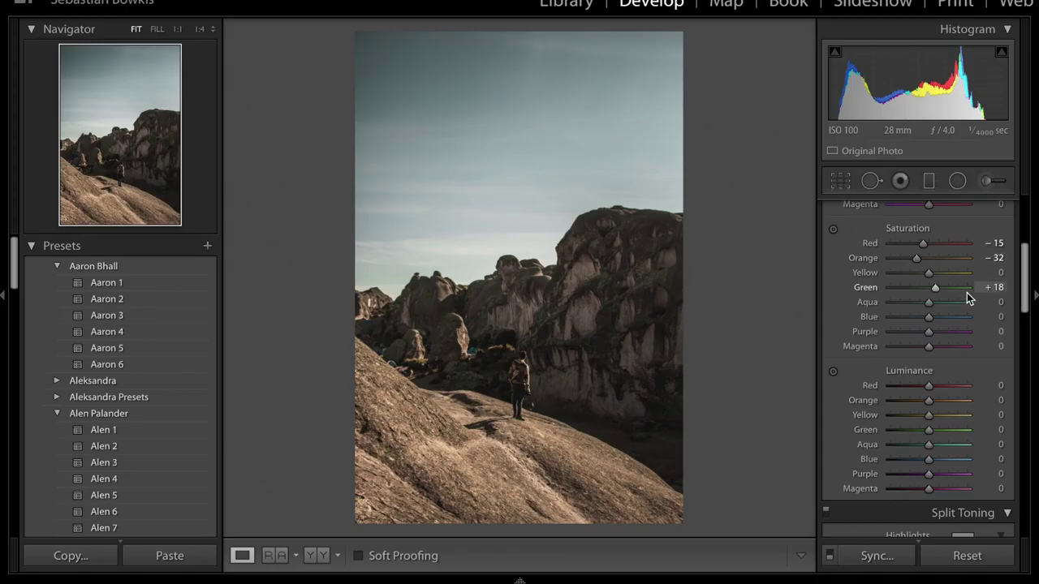
pyautogui.click(991, 288)
pyautogui.write('30')
pyautogui.press('Return')
# Set the Aqua saturation to -41 and the Blue saturation to -45
pyautogui.scroll(4, 933, 306)
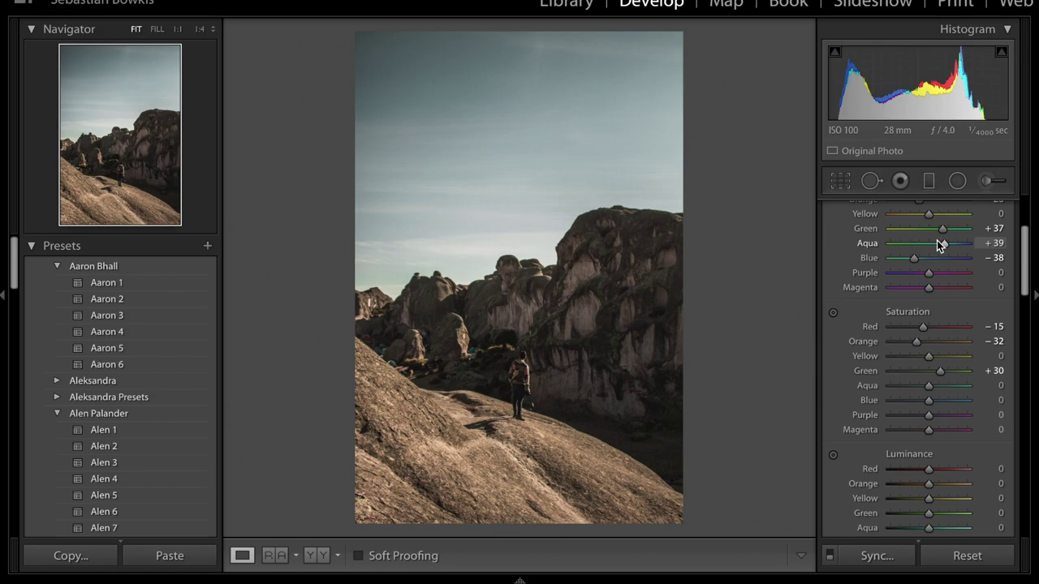
pyautogui.click(943, 386)
pyautogui.moveTo(943, 387); pyautogui.dragTo(912, 403)
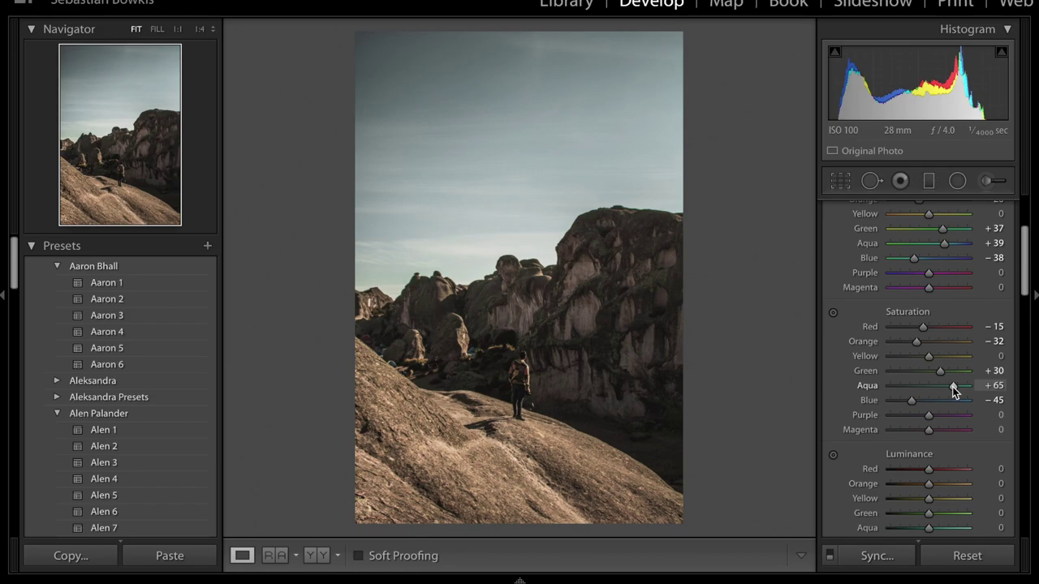
pyautogui.moveTo(952, 386); pyautogui.dragTo(917, 388)
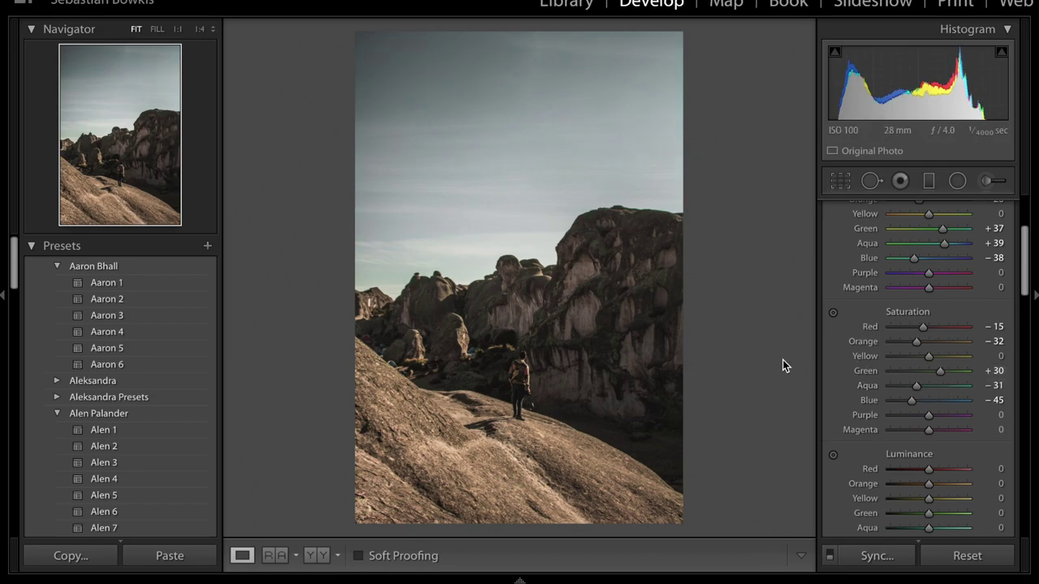
pyautogui.scroll(-2, 863, 370)
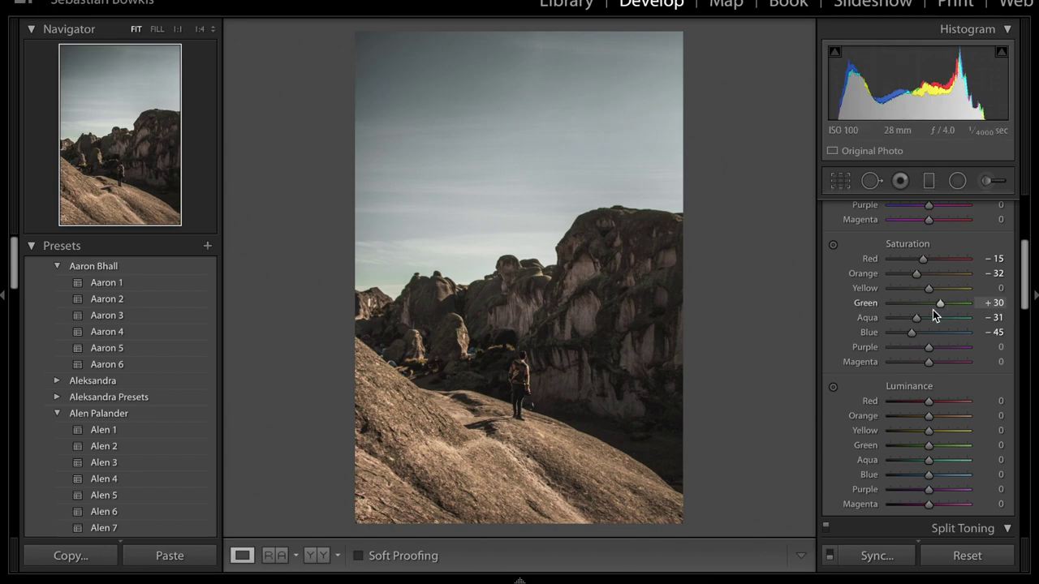
pyautogui.moveTo(916, 317)
pyautogui.mouseDown()
pyautogui.moveTo(953, 323)
pyautogui.moveTo(901, 320)
pyautogui.moveTo(913, 318)
pyautogui.mouseUp()
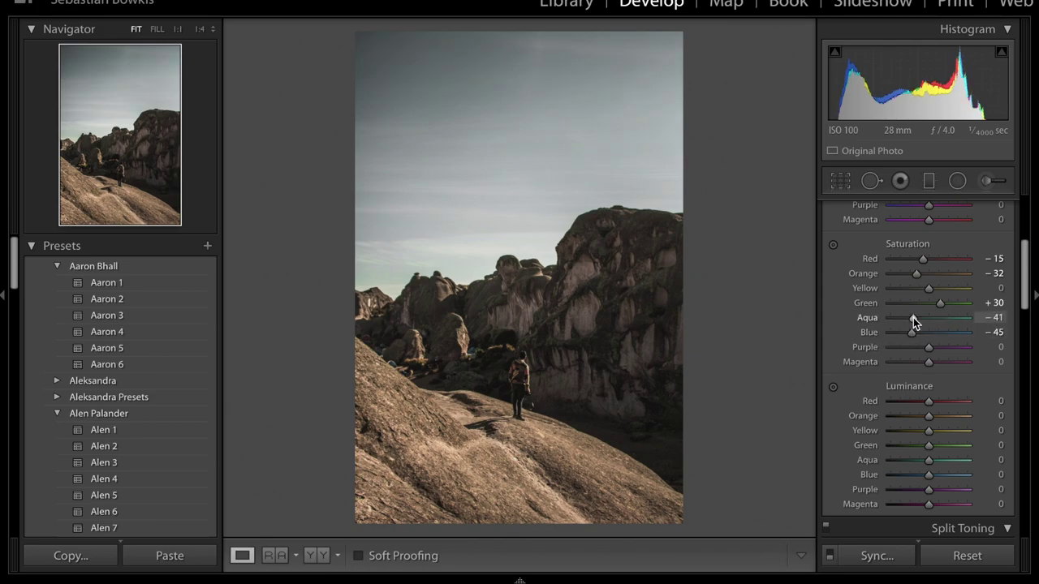
# Try lowering the Purple saturation and reset it to its default
pyautogui.scroll(-3, 914, 317)
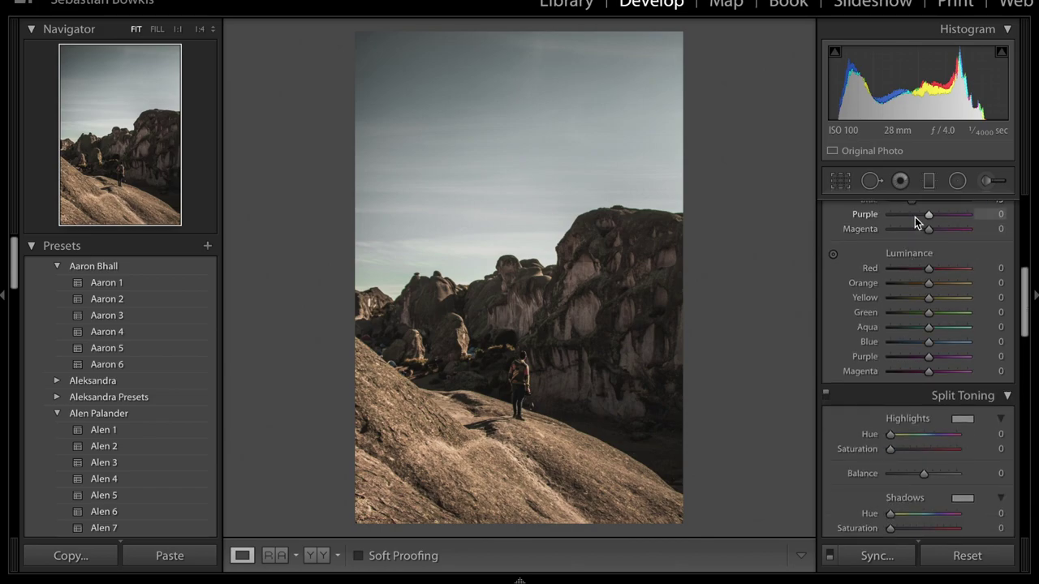
pyautogui.moveTo(915, 216); pyautogui.dragTo(865, 221)
pyautogui.doubleClick(865, 221)
# Set the Red luminance to +43 and the Orange luminance to -36, and compare the photo with its unedited version
pyautogui.scroll(-1, 918, 288)
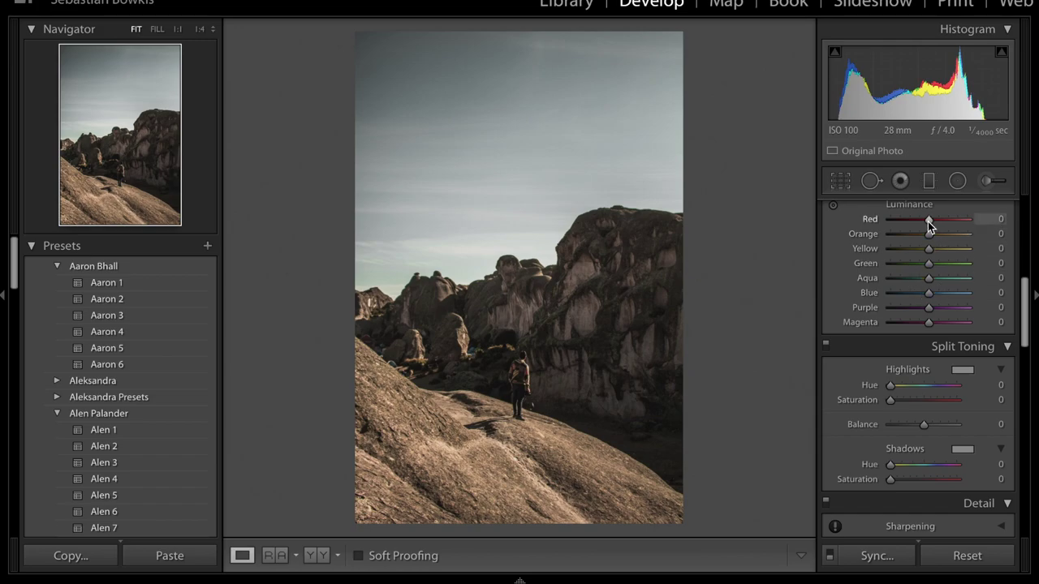
pyautogui.moveTo(932, 221); pyautogui.dragTo(916, 236)
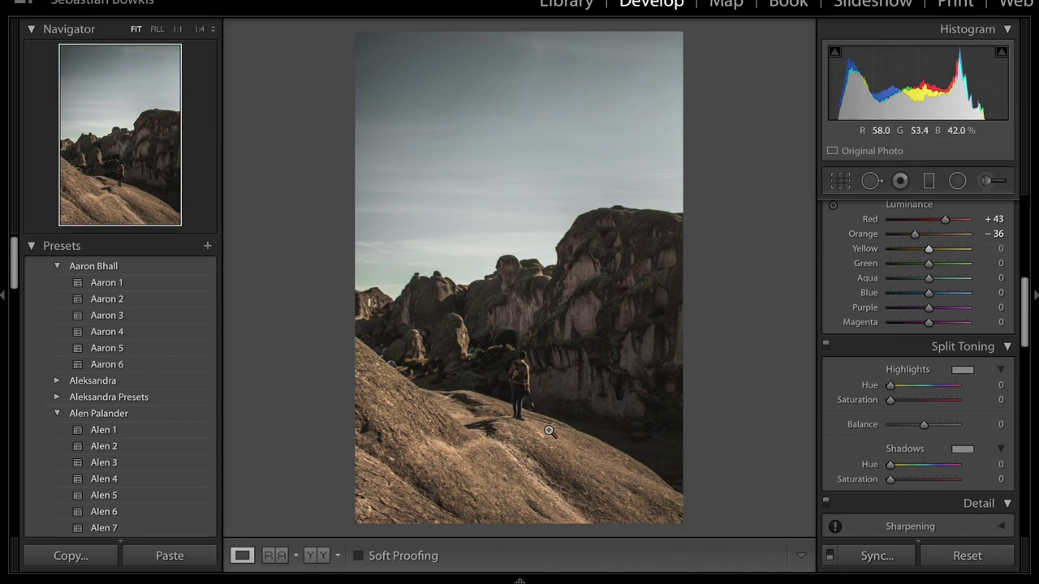
pyautogui.press('\\')
pyautogui.press('\\')
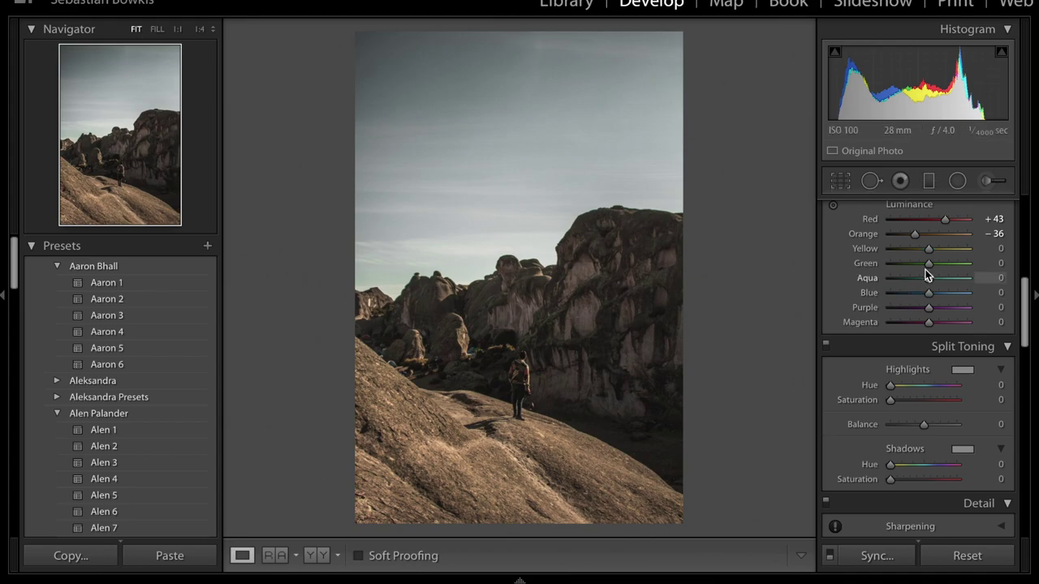
# Set the luminance of Yellow to +43, Green to +16, Aqua to -100 and Blue to -56
pyautogui.moveTo(929, 250); pyautogui.dragTo(945, 247)
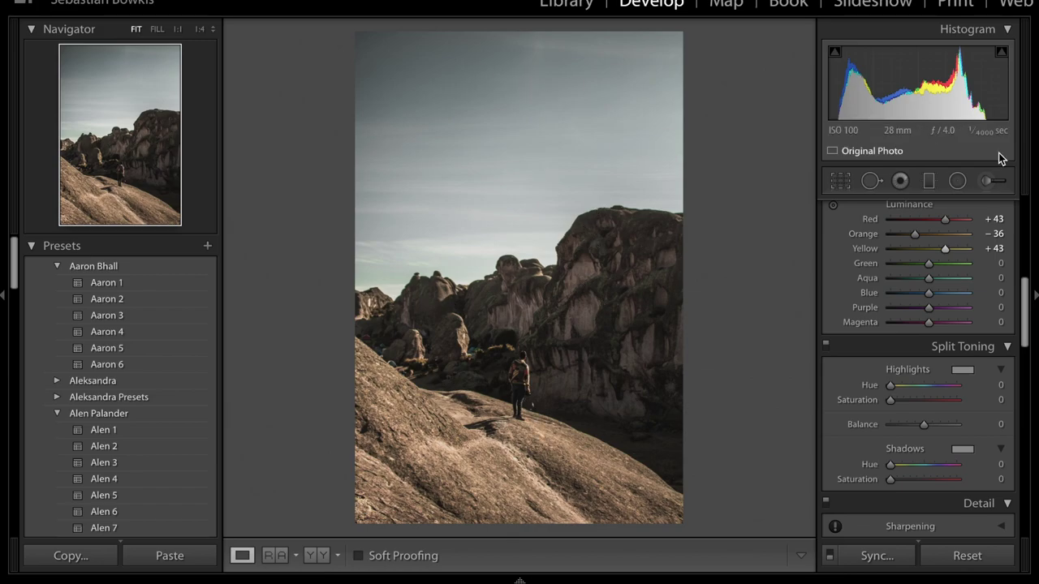
pyautogui.moveTo(929, 263)
pyautogui.mouseDown()
pyautogui.moveTo(946, 263)
pyautogui.moveTo(948, 278)
pyautogui.moveTo(917, 267)
pyautogui.moveTo(938, 268)
pyautogui.mouseUp()
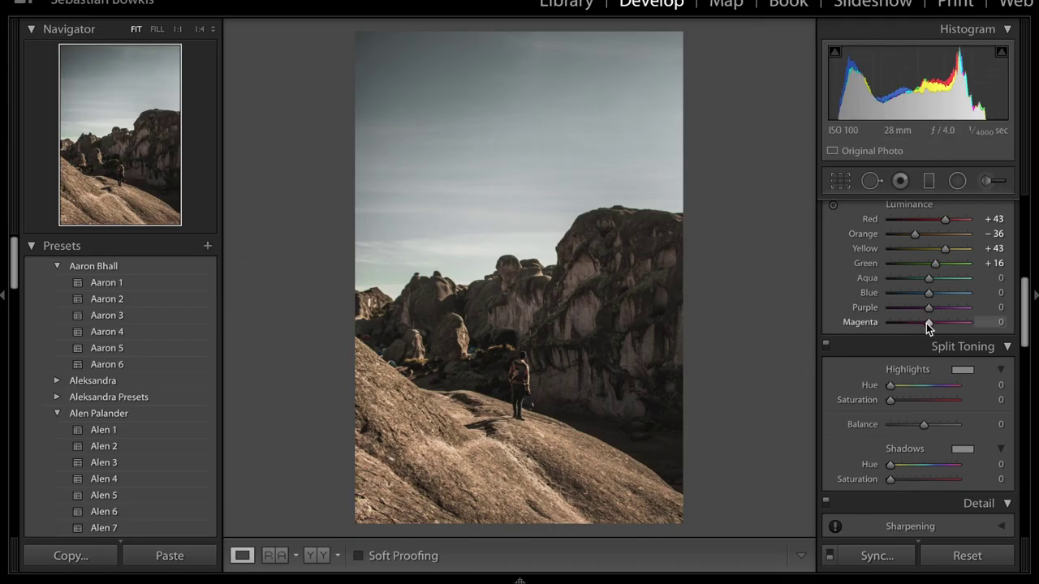
pyautogui.moveTo(861, 281); pyautogui.dragTo(745, 289)
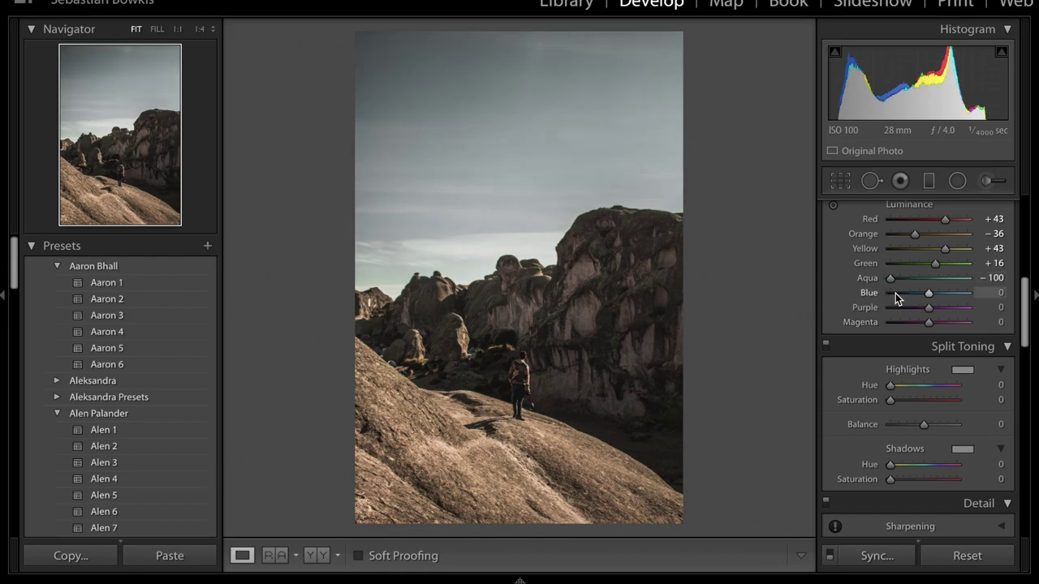
pyautogui.moveTo(901, 297); pyautogui.dragTo(907, 299)
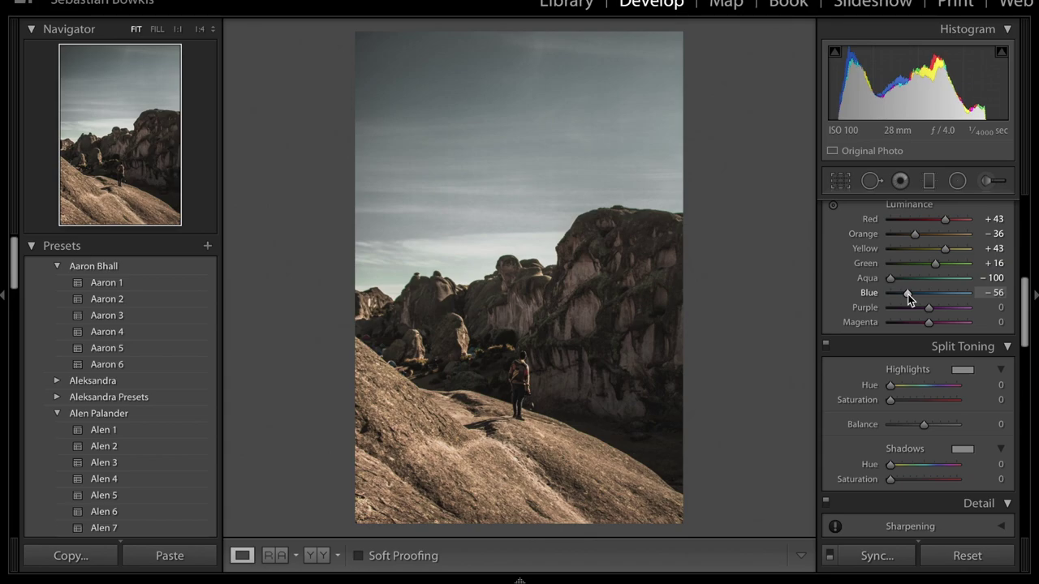
# Set the Split Toning highlights hue to 61, previewing the tint on the photo
pyautogui.scroll(-3, 927, 218)
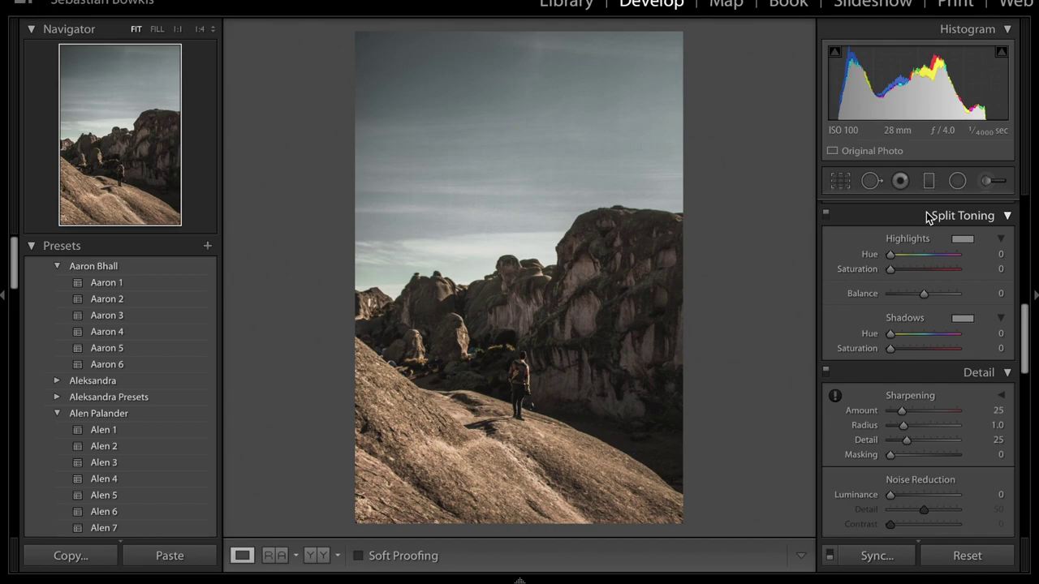
pyautogui.moveTo(892, 255)
pyautogui.mouseDown()
pyautogui.moveTo(953, 258)
pyautogui.moveTo(892, 263)
pyautogui.mouseUp()
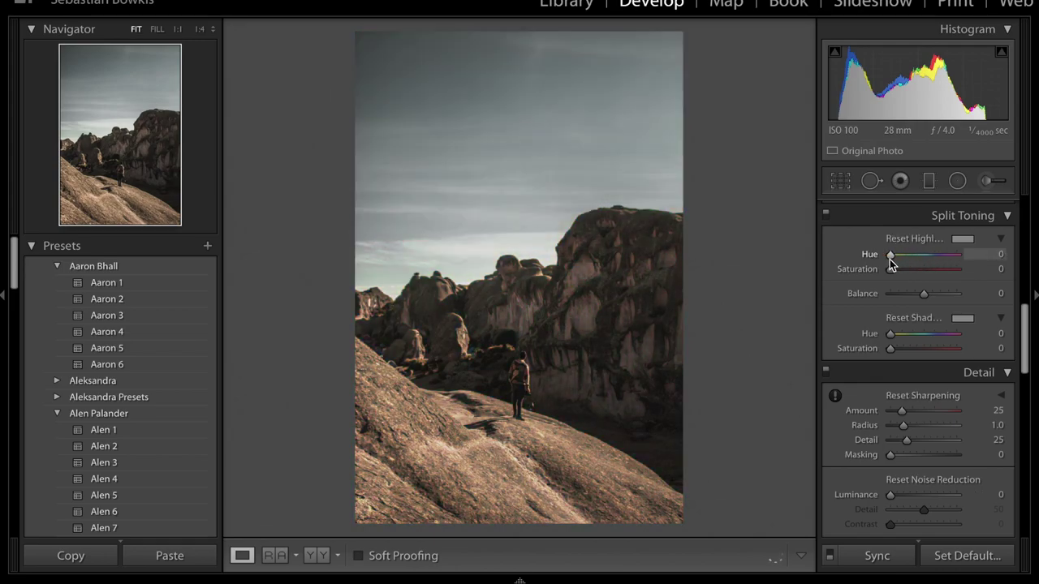
pyautogui.click(998, 252)
pyautogui.moveTo(890, 255); pyautogui.dragTo(903, 260)
pyautogui.press('alt')
pyautogui.press('alt')
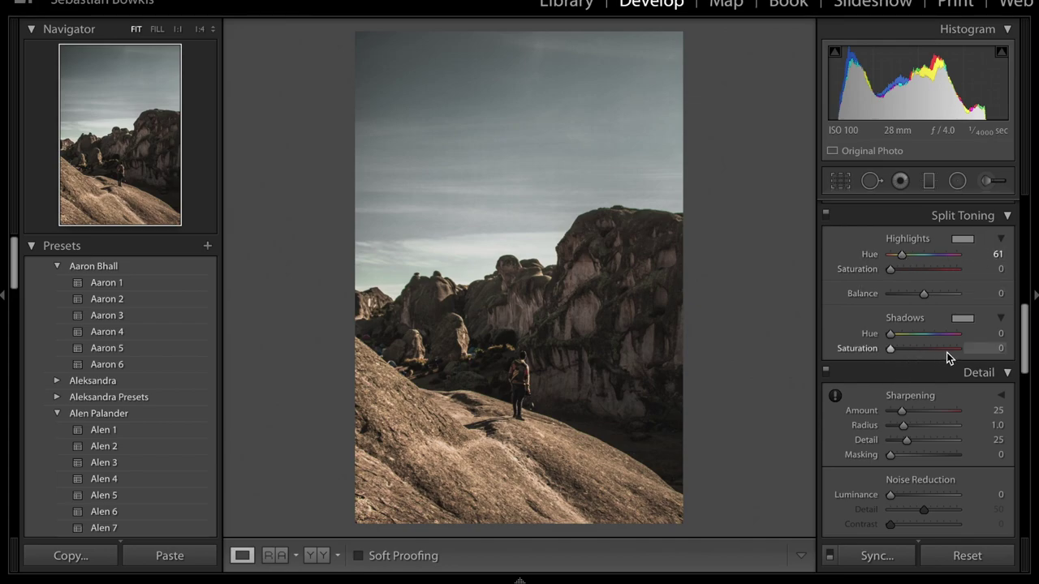
# Set the Split Toning shadows hue to 230, and preview small changes around it
pyautogui.click(999, 333)
pyautogui.write('230')
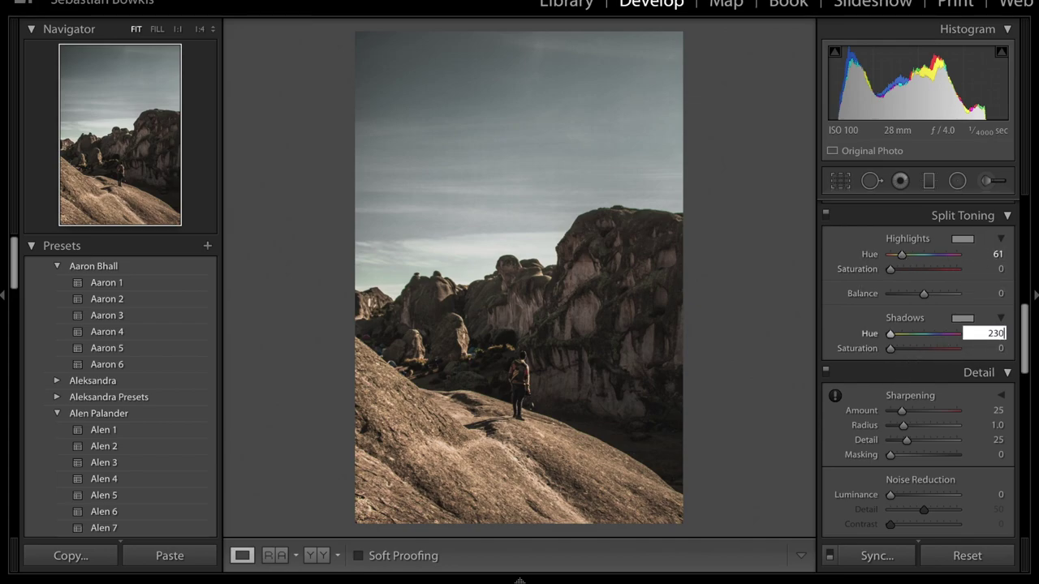
pyautogui.press('Return')
pyautogui.moveTo(932, 339); pyautogui.dragTo(934, 339)
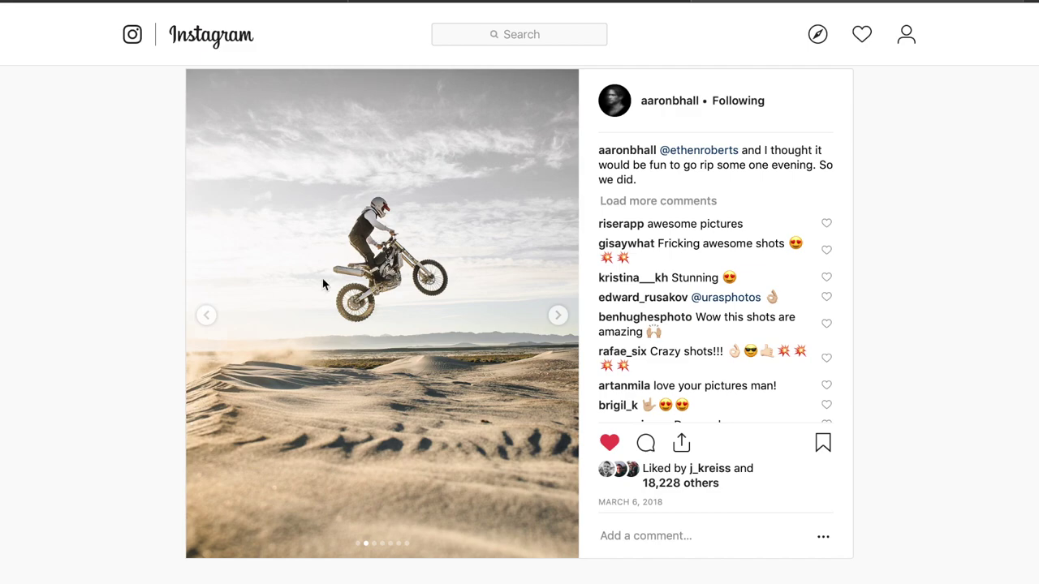
# Return to the photographer's Instagram grid and open the warm-toned motorcycle wheelie photo as a colour reference
pyautogui.press('super+bracketleft')
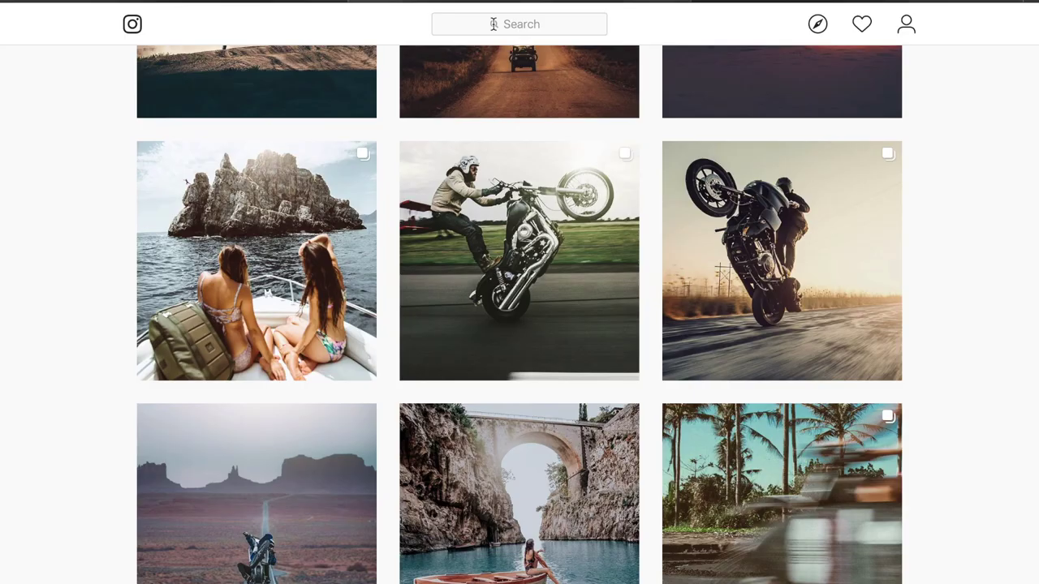
pyautogui.scroll(-1, 370, 281)
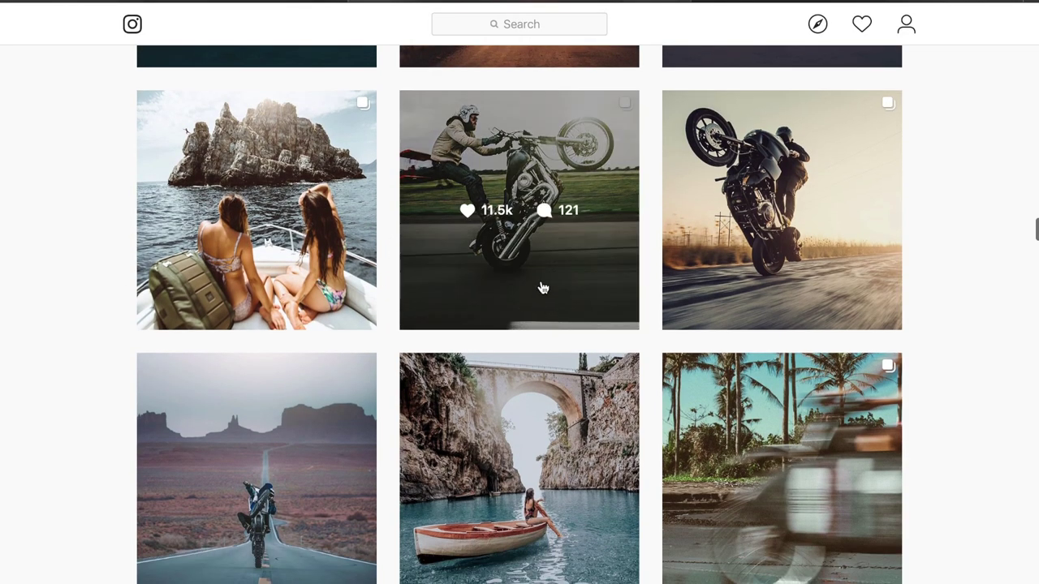
pyautogui.click(858, 300)
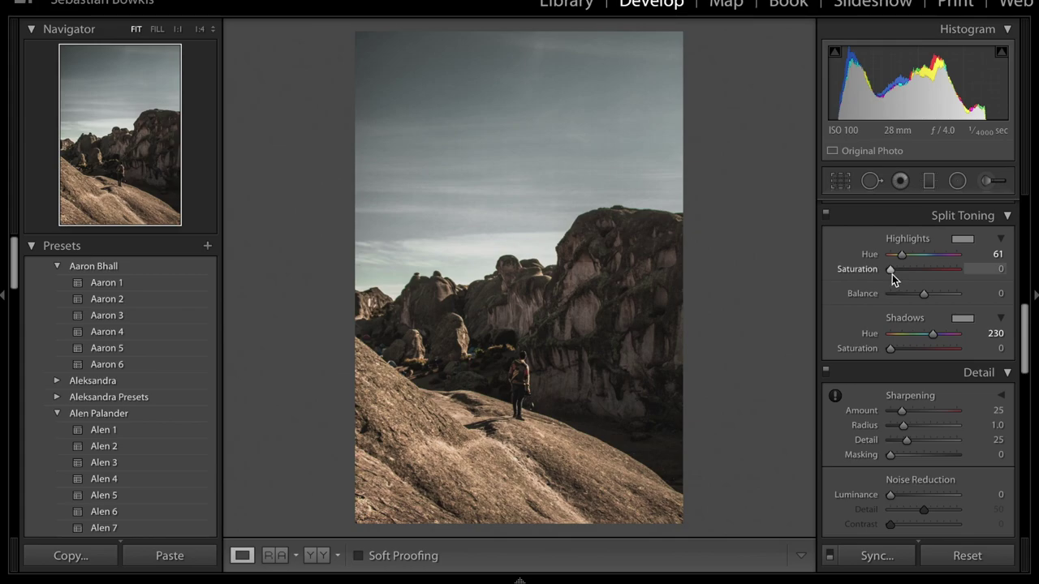
# In Lightroom, set the Split Toning saturation to 3 for the highlights and 10 for the shadows
pyautogui.click(998, 269)
pyautogui.write('3')
pyautogui.press('Return')
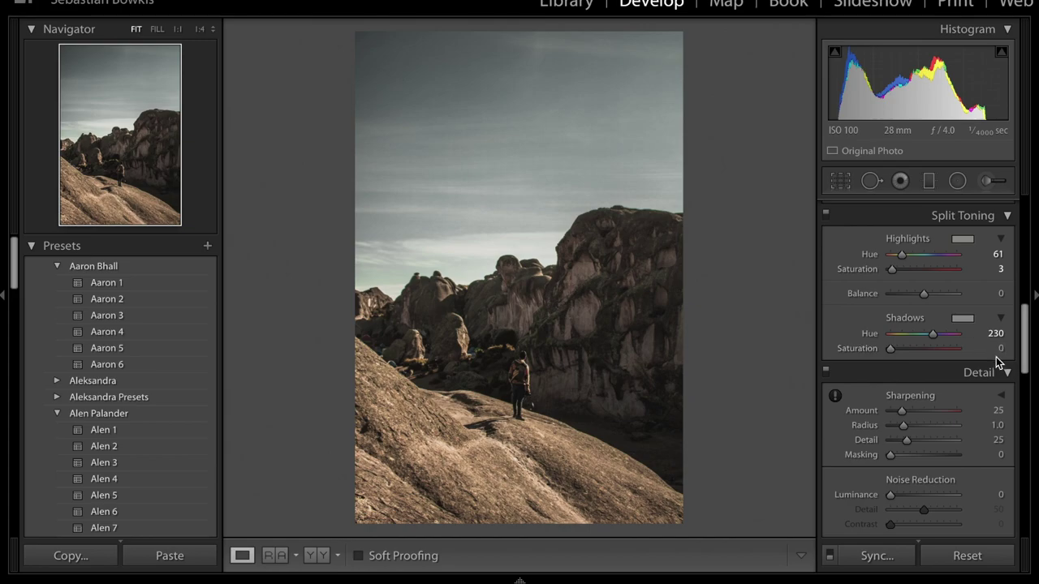
pyautogui.click(1000, 348)
pyautogui.write('10')
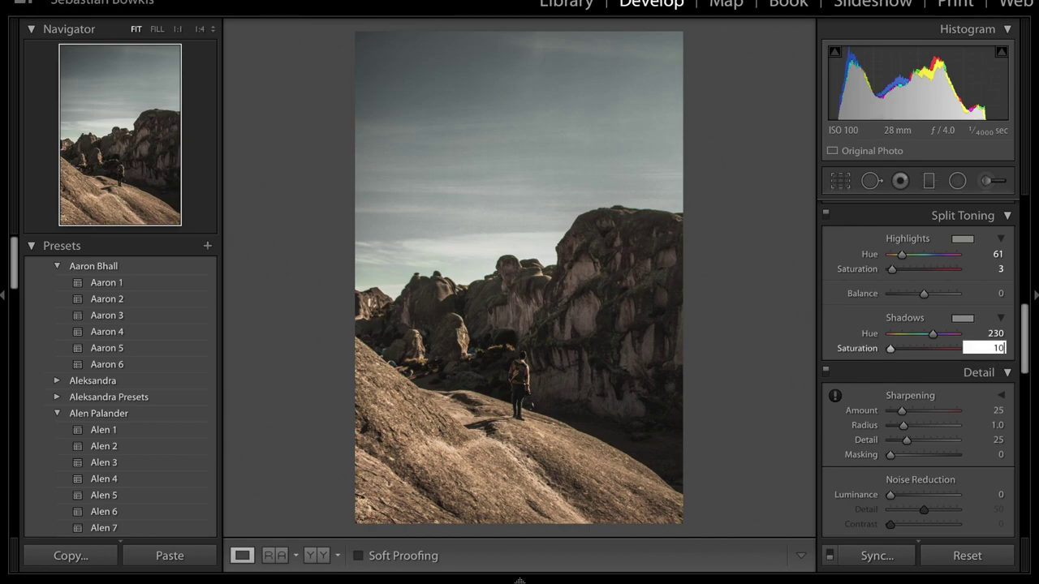
pyautogui.press('Return')
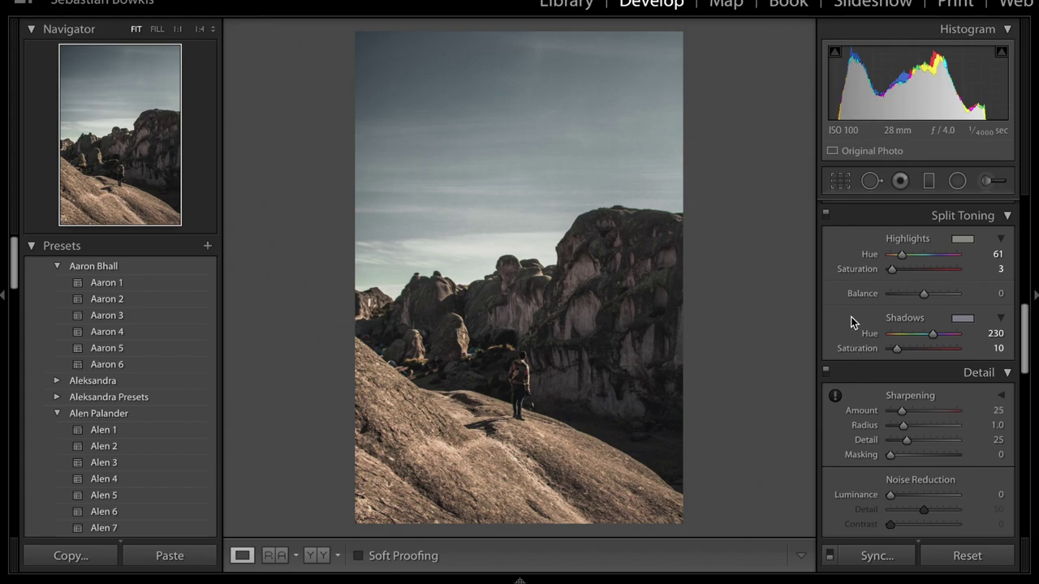
# Compare the photo with and without Split Toning, leaving the effect on, and collapse its settings
pyautogui.click(824, 216)
pyautogui.click(826, 216)
pyautogui.click(826, 216)
pyautogui.click(826, 216)
pyautogui.click(943, 218)
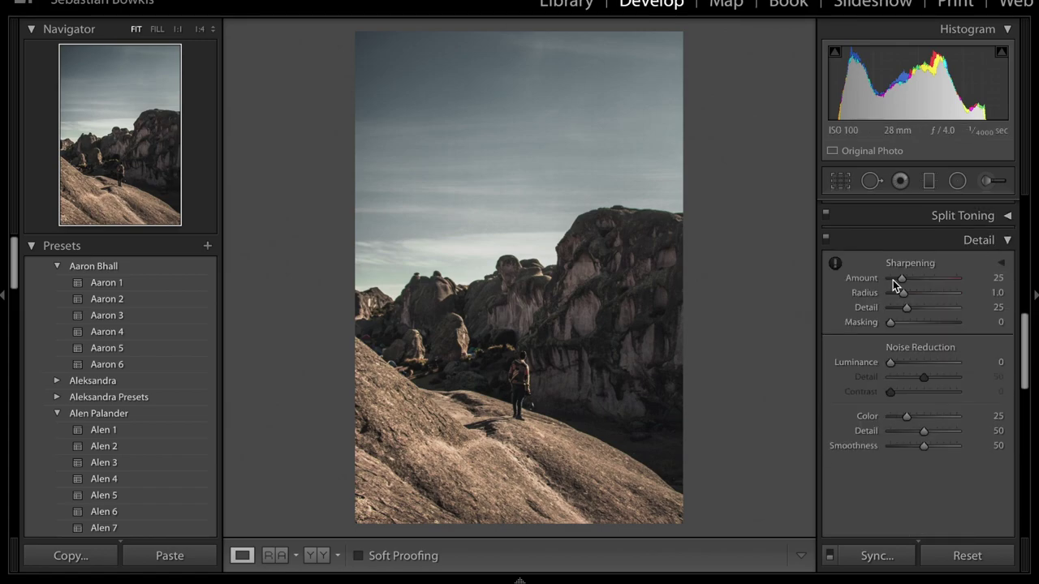
# Set the sharpening Amount to 23 and collapse the Detail settings
pyautogui.moveTo(900, 279)
pyautogui.mouseDown()
pyautogui.moveTo(883, 278)
pyautogui.moveTo(909, 279)
pyautogui.moveTo(899, 279)
pyautogui.mouseUp()
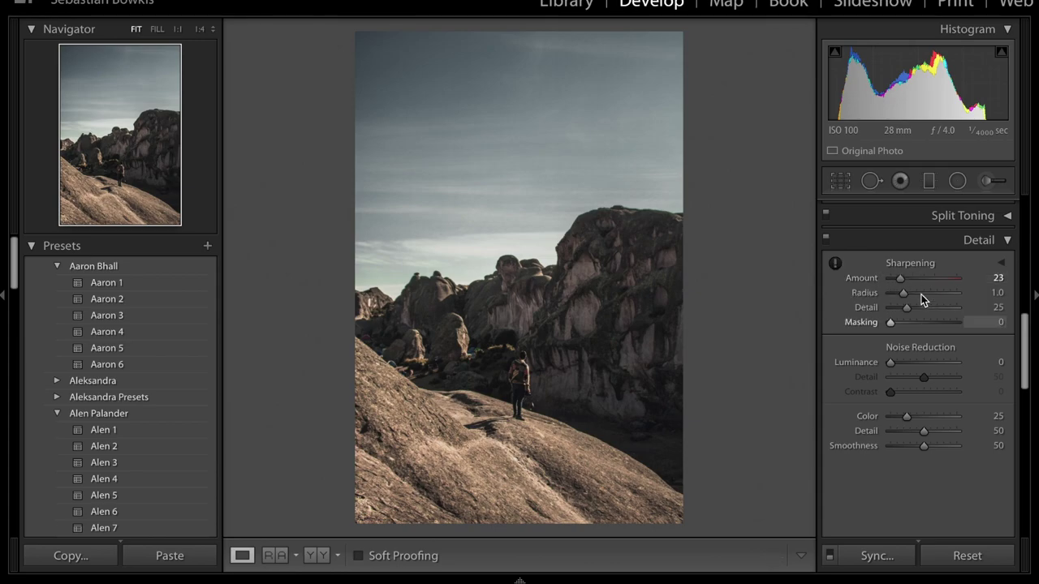
pyautogui.click(962, 243)
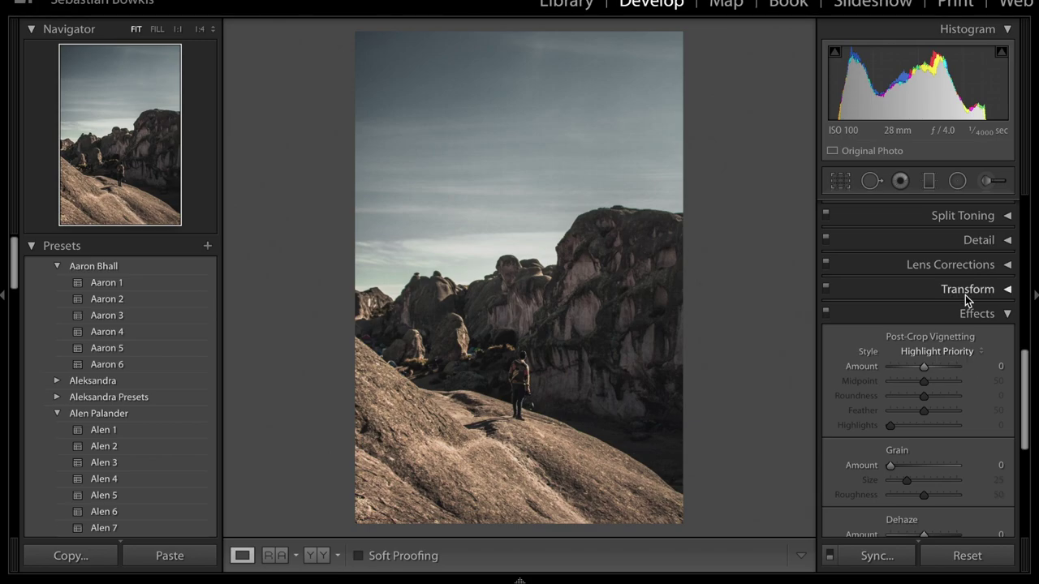
pyautogui.scroll(-3, 962, 315)
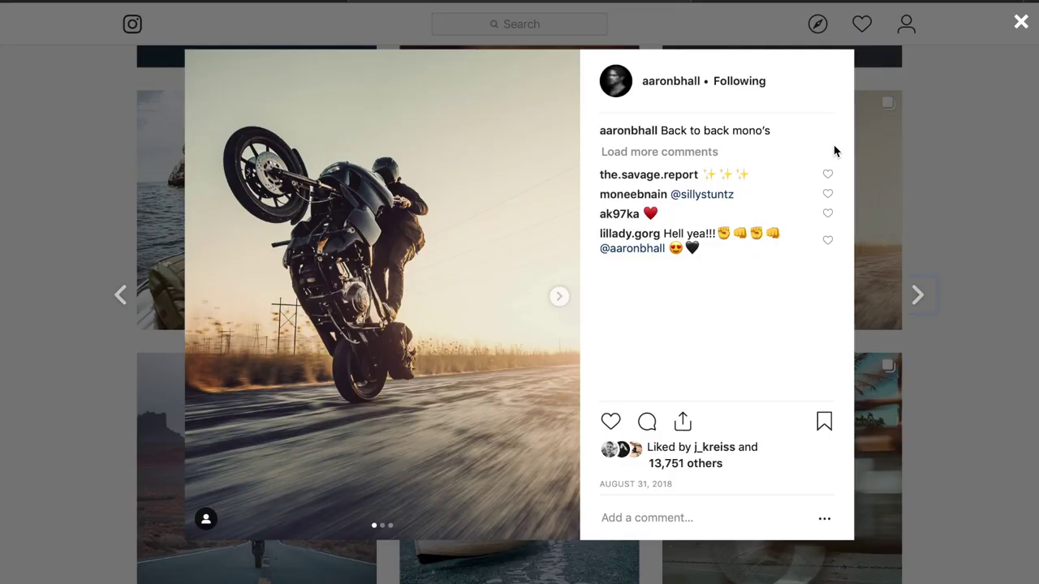
# On Instagram, view the wheelie photo with the green field, browse further down the profile, and inspect the photo of the woman on the motorcycle
pyautogui.click(862, 151)
pyautogui.click(548, 276)
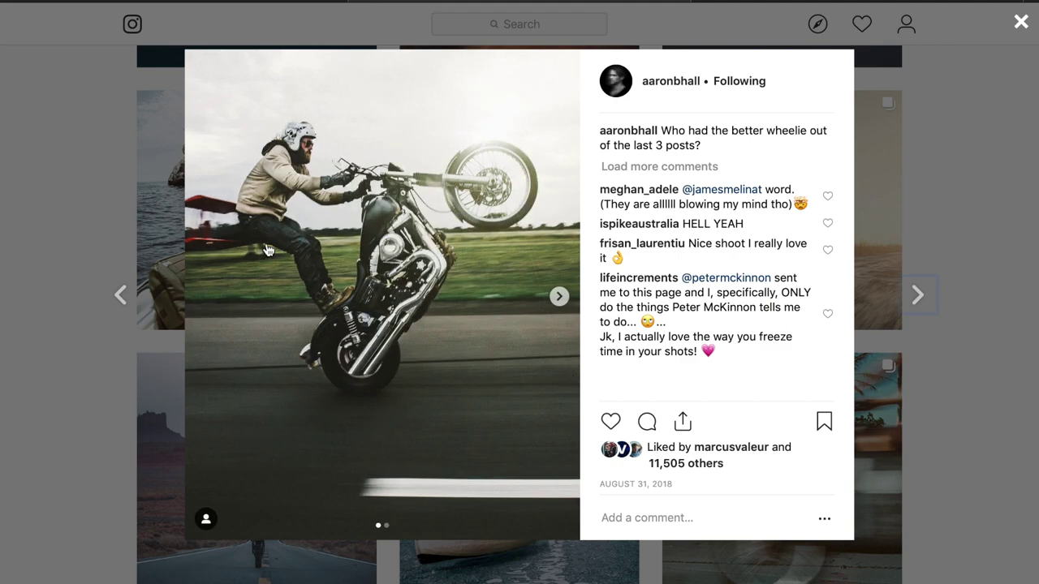
pyautogui.click(129, 374)
pyautogui.scroll(-5, 440, 451)
pyautogui.scroll(-5, 440, 451)
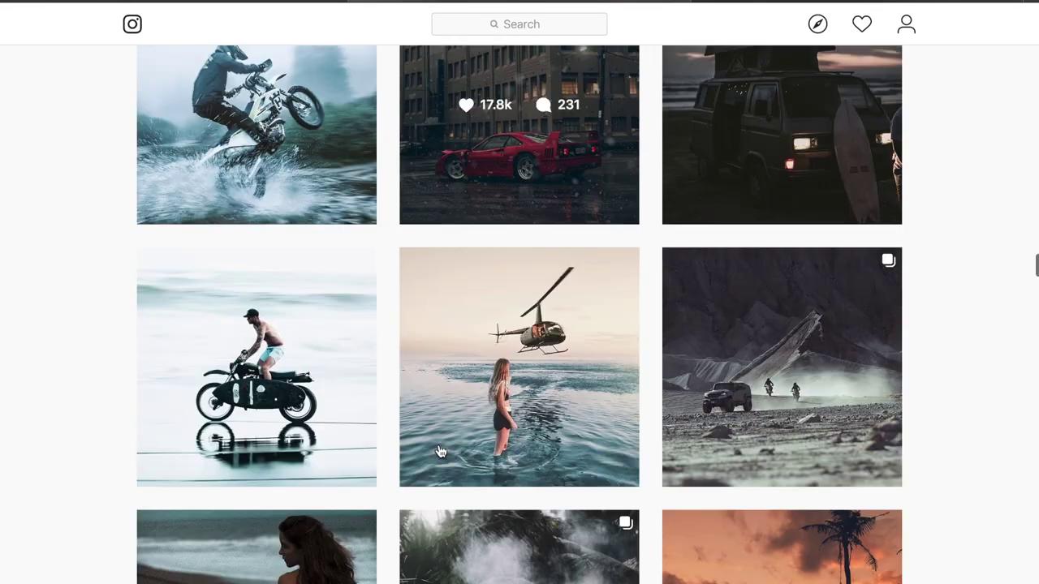
pyautogui.scroll(-3, 758, 381)
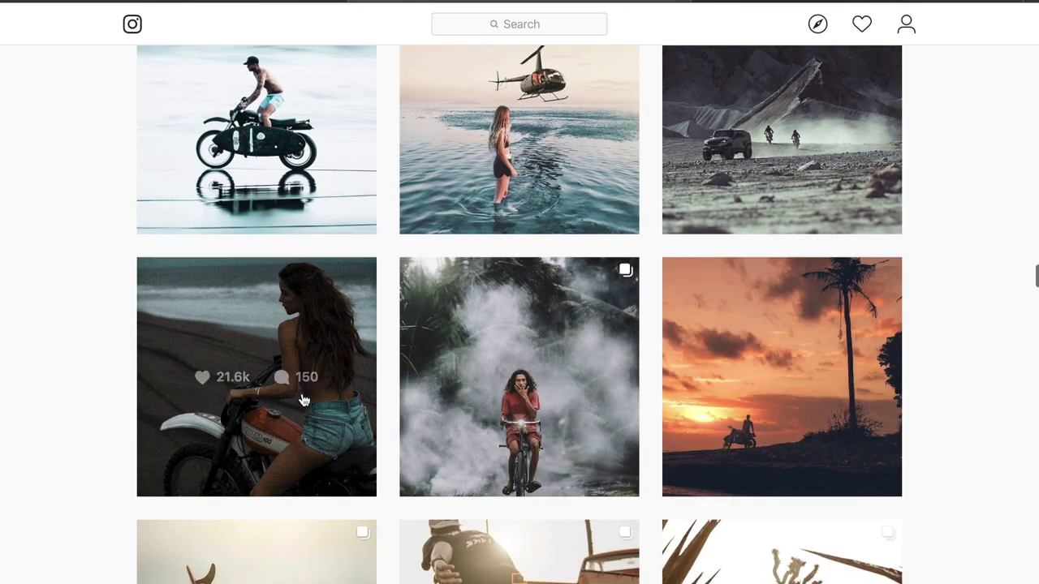
pyautogui.click(365, 375)
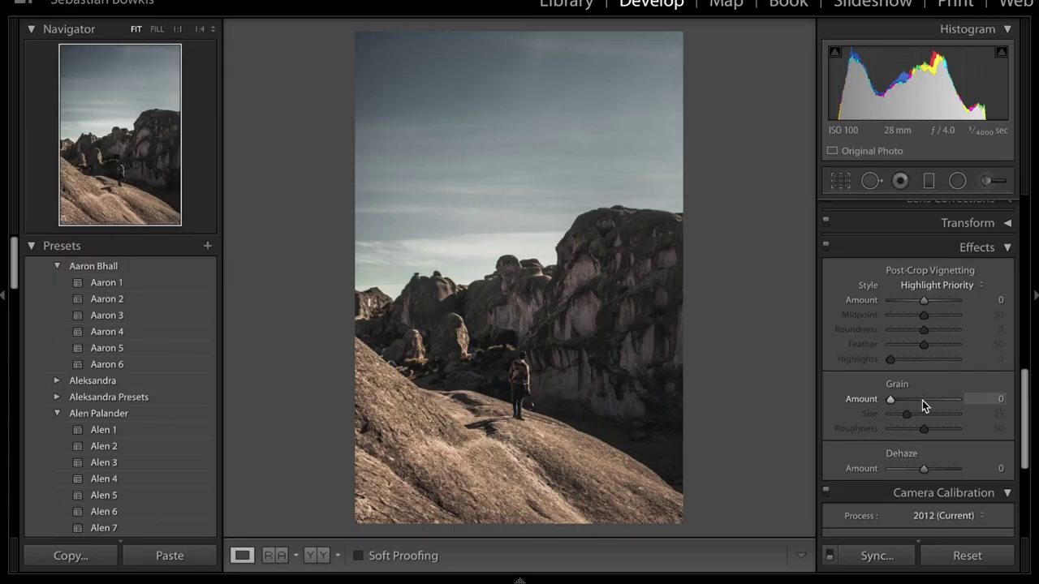
# Add grain to the photo with Amount 73 and Size 21, and collapse the Effects settings
pyautogui.moveTo(923, 400); pyautogui.dragTo(939, 401)
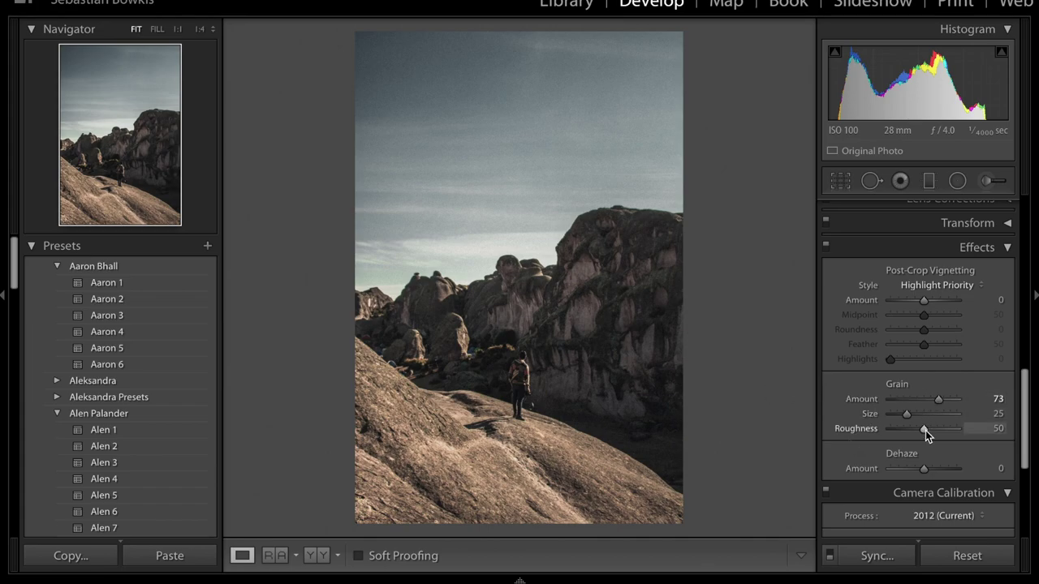
pyautogui.moveTo(926, 414); pyautogui.dragTo(904, 420)
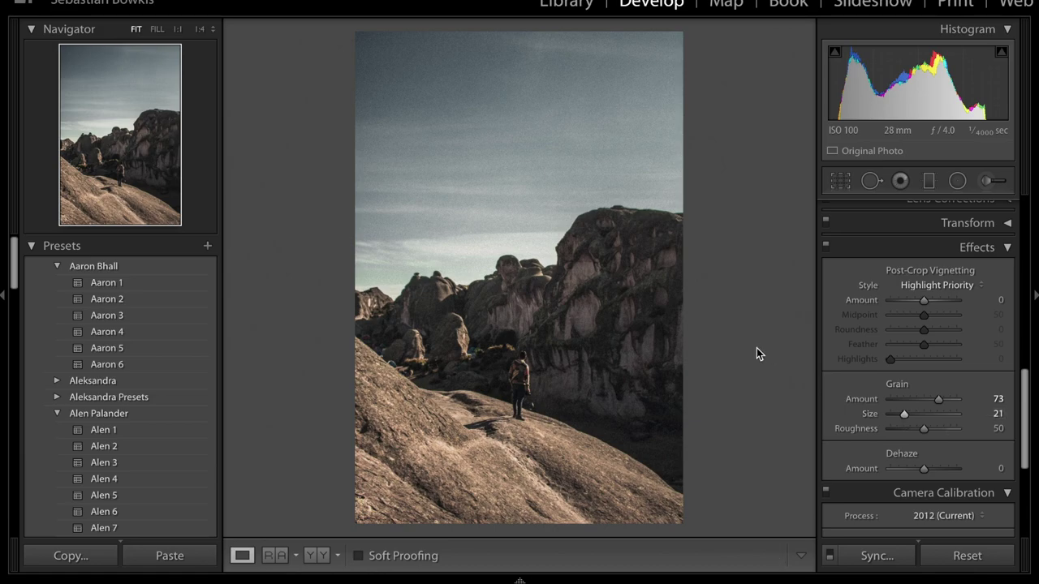
pyautogui.click(902, 250)
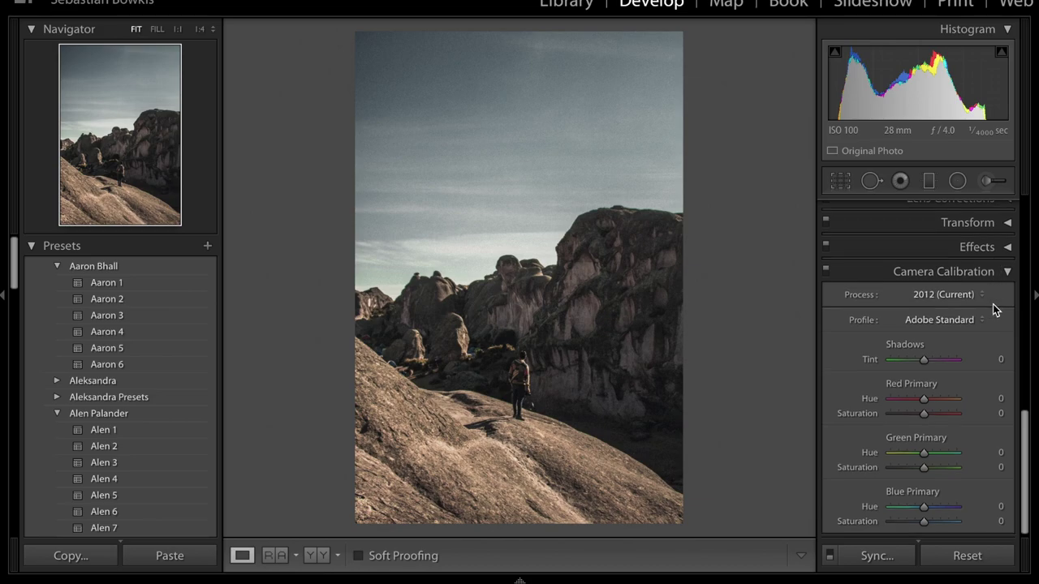
# Try Camera Calibration hues of +55 for Red Primary and -55 for Blue Primary, and reset both
pyautogui.scroll(-1, 996, 304)
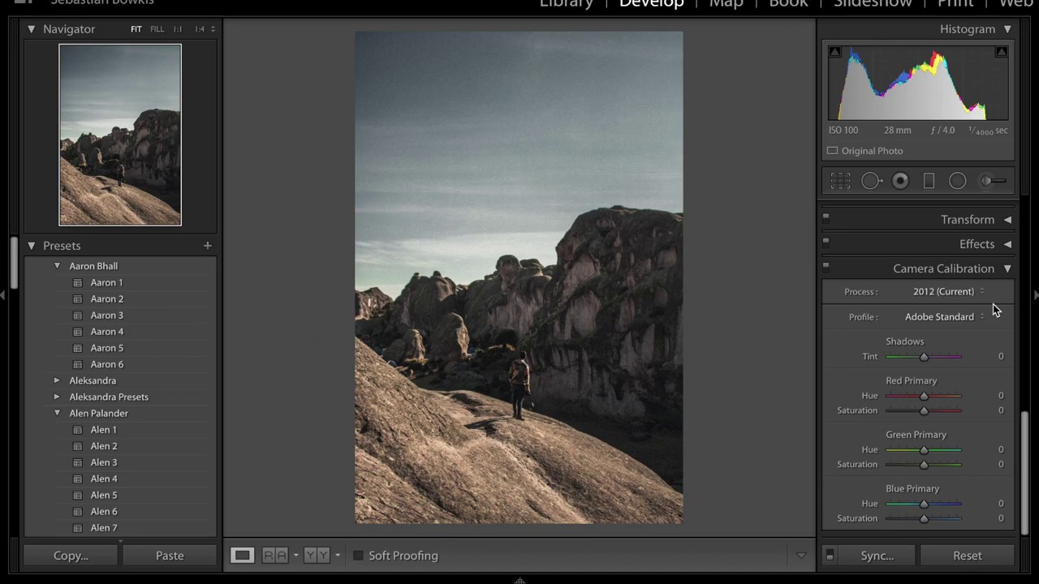
pyautogui.moveTo(940, 397); pyautogui.dragTo(944, 403)
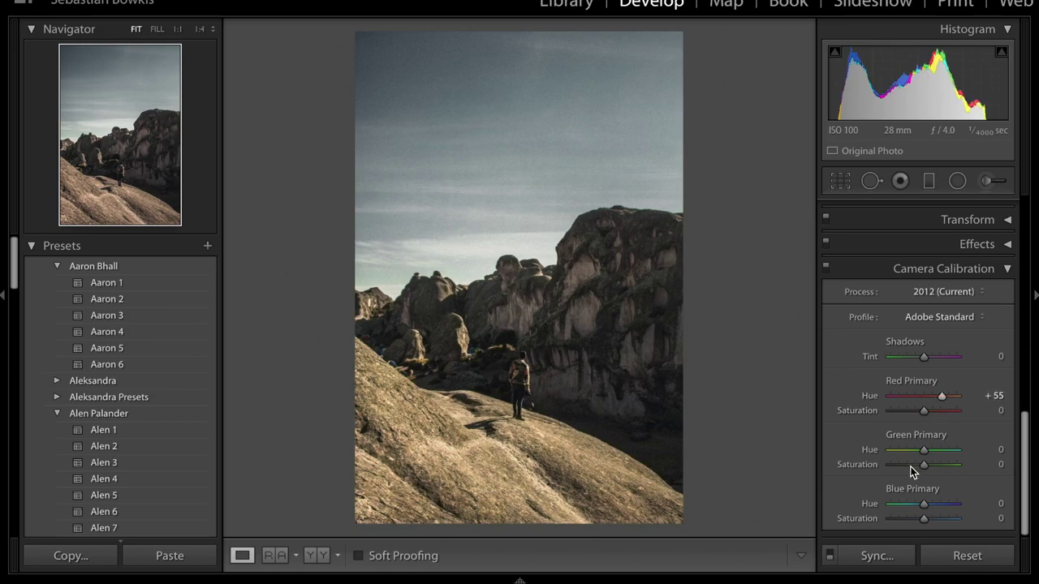
pyautogui.moveTo(924, 504); pyautogui.dragTo(906, 506)
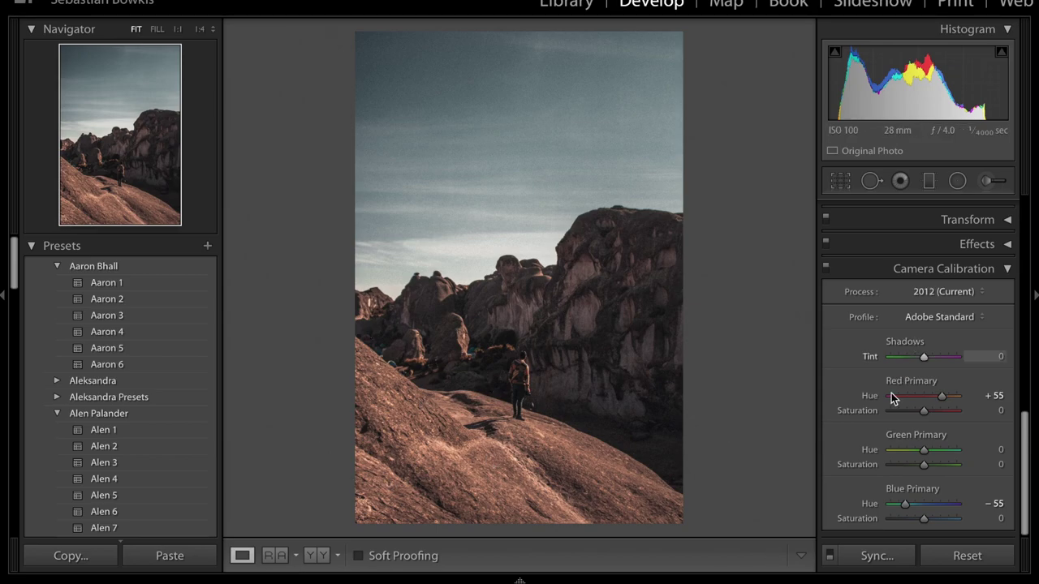
pyautogui.doubleClick(869, 504)
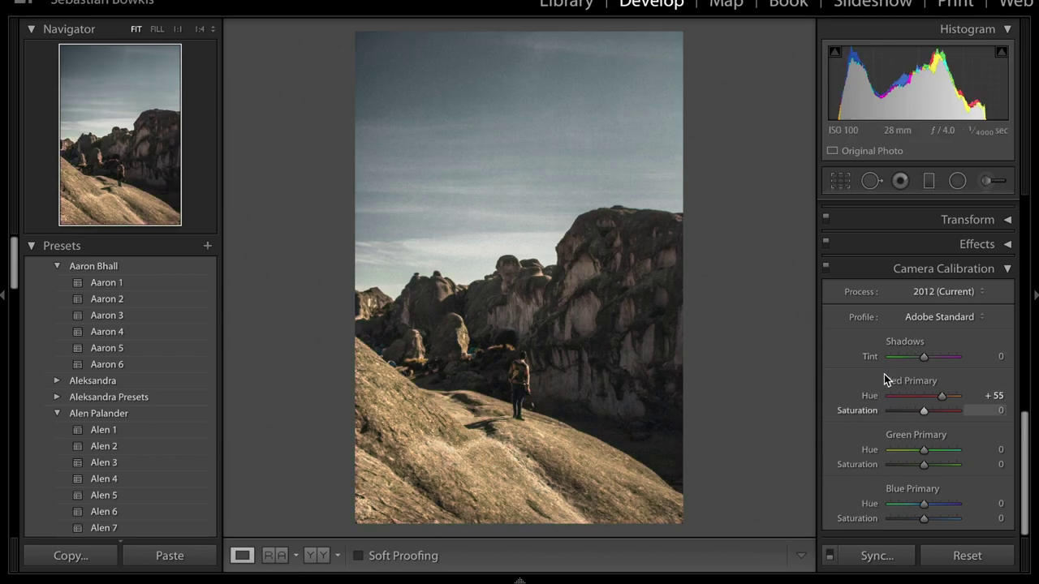
pyautogui.doubleClick(870, 398)
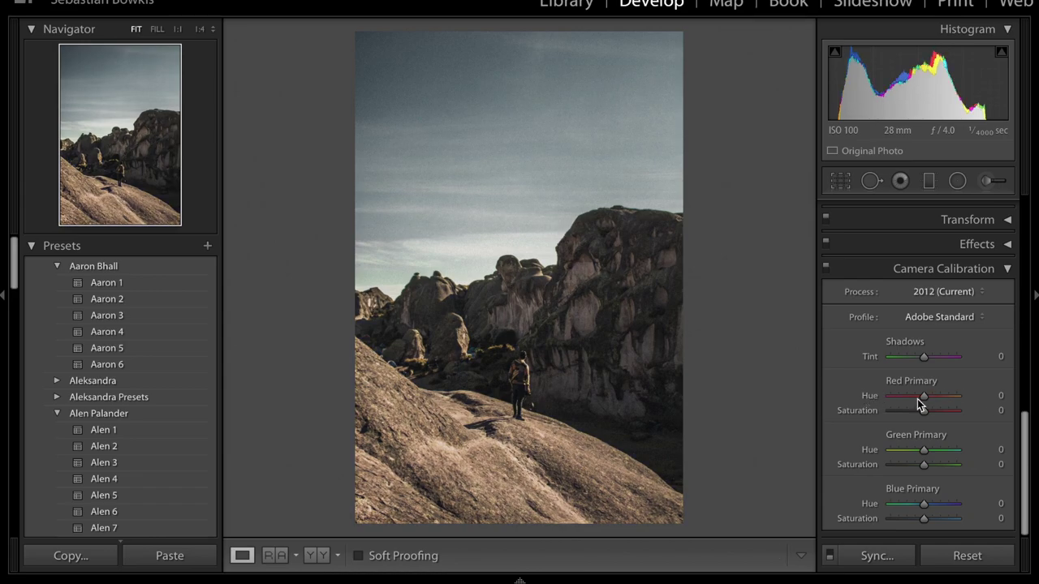
# Set the Camera Calibration hue of Red Primary to +20 and of Blue Primary to +8
pyautogui.click(996, 395)
pyautogui.write('20')
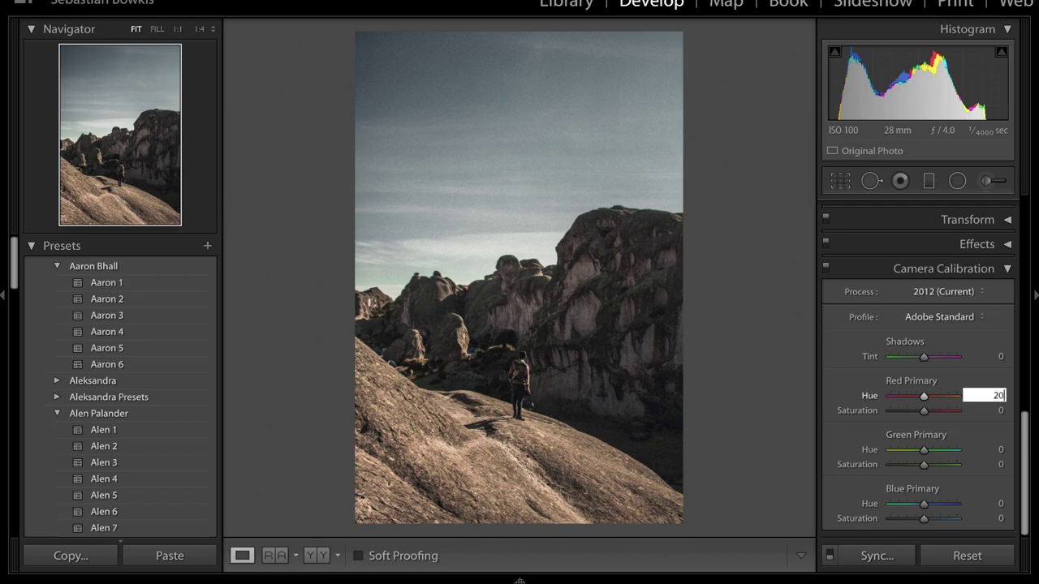
pyautogui.press('Return')
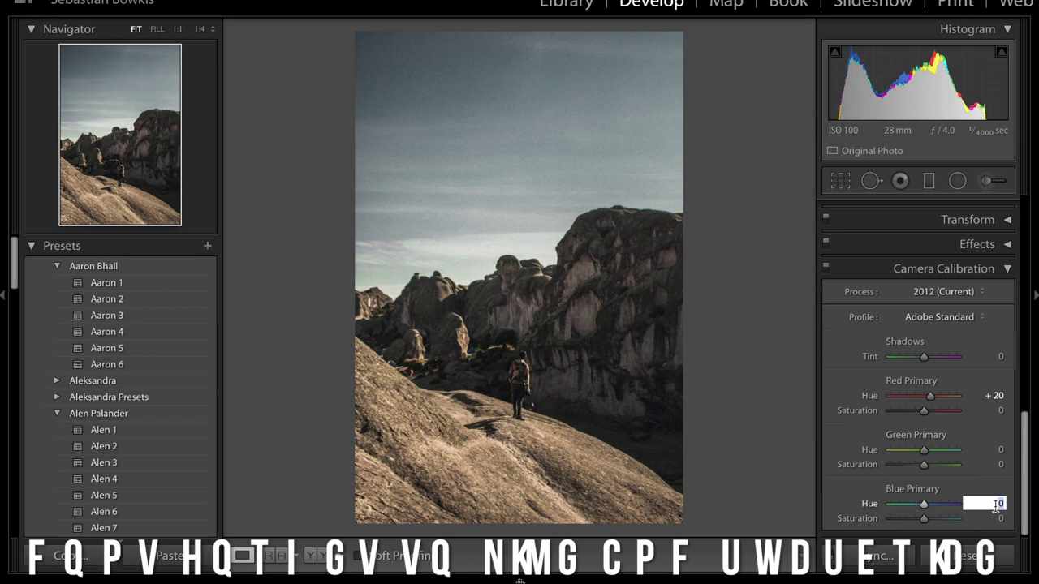
pyautogui.write('8')
pyautogui.press('Return')
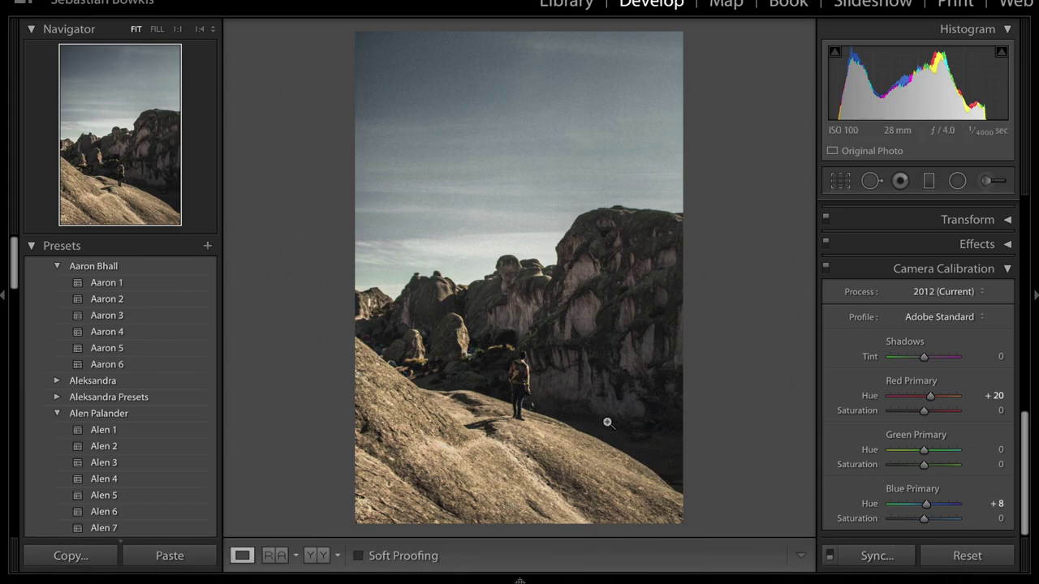
# Preview the Blue Primary hue at +100 and set it to +7
pyautogui.moveTo(926, 504); pyautogui.dragTo(1032, 498)
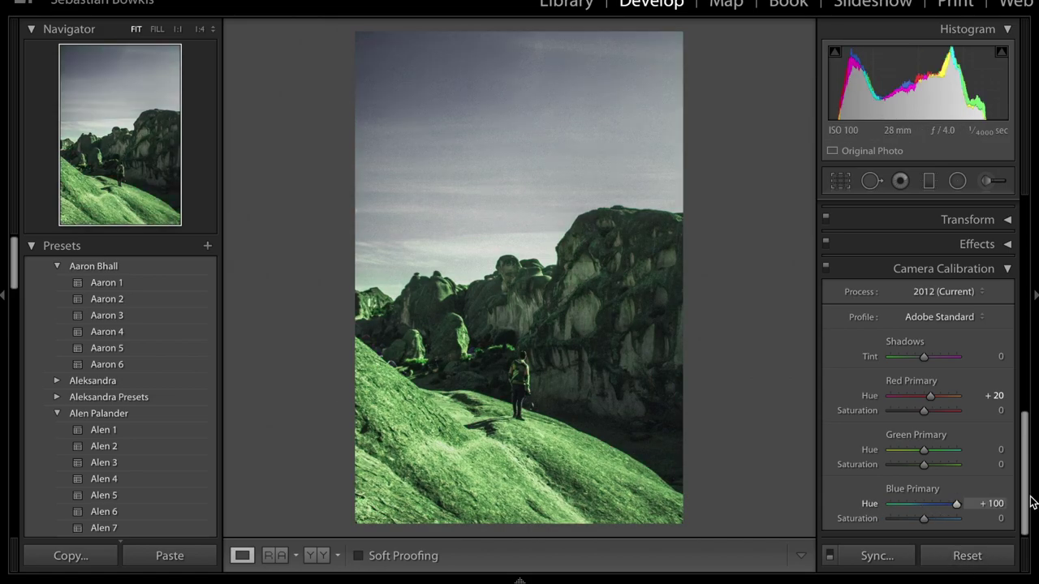
pyautogui.click(991, 503)
pyautogui.press('BackSpace')
pyautogui.write('7')
pyautogui.press('Return')
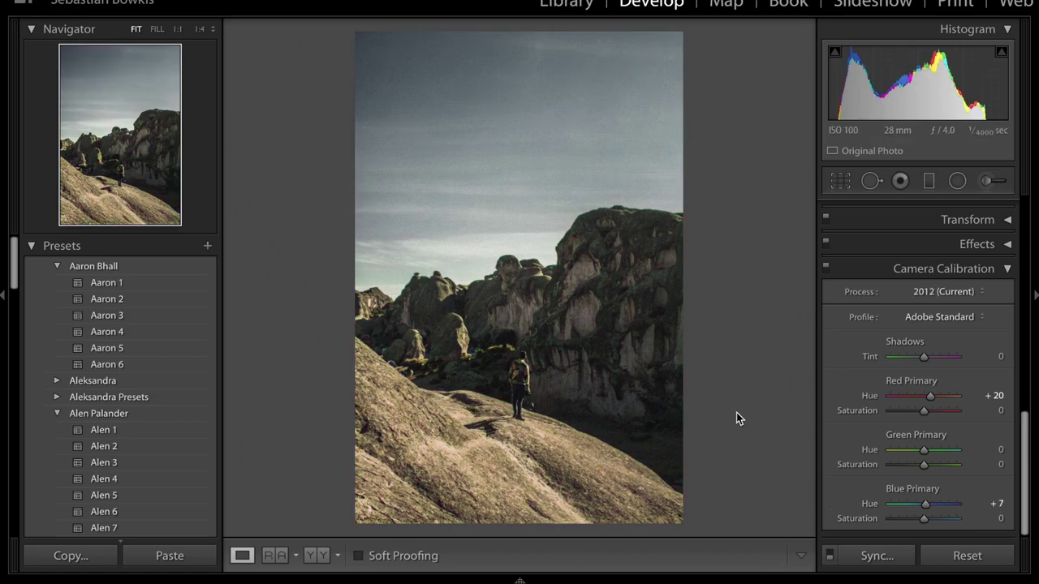
# Preview the Red Primary hue at both extremes, -100 and +100, and set it back to +20
pyautogui.hotkey('shift', 'Down')
pyautogui.hotkey('shift', 'Down')
pyautogui.hotkey('shift', 'Down')
pyautogui.hotkey('shift', 'Down')
pyautogui.hotkey('shift', 'Down')
pyautogui.hotkey('shift', 'Down')
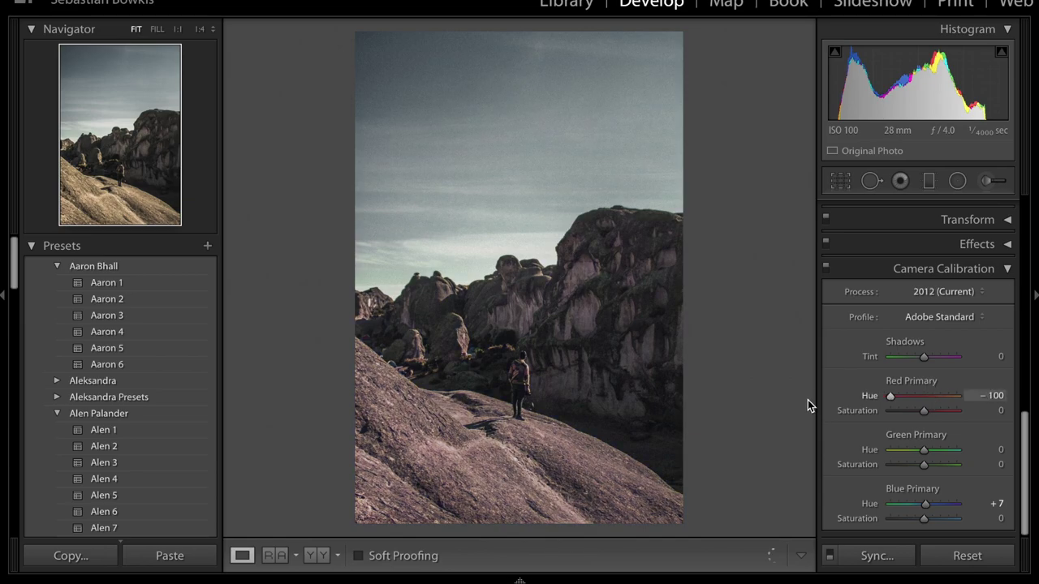
pyautogui.hotkey('shift', 'Up')
pyautogui.hotkey('shift', 'Up')
pyautogui.hotkey('shift', 'Up')
pyautogui.hotkey('shift', 'Up')
pyautogui.hotkey('shift', 'Up')
pyautogui.hotkey('shift', 'Up')
pyautogui.hotkey('shift', 'Up')
pyautogui.hotkey('shift', 'Up')
pyautogui.hotkey('shift', 'Up')
pyautogui.hotkey('shift', 'Up')
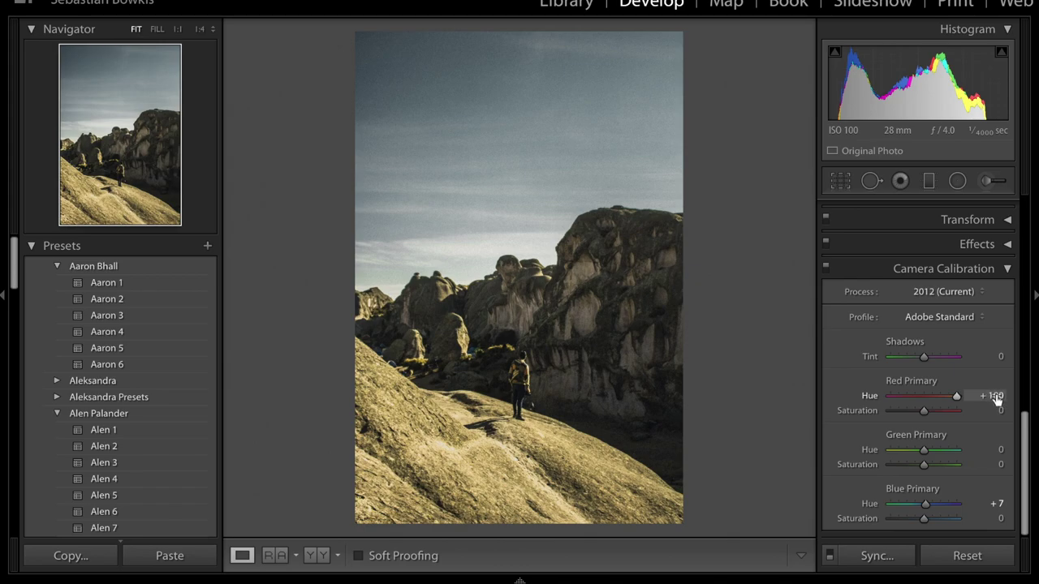
pyautogui.click(995, 396)
pyautogui.write('20')
pyautogui.press('Return')
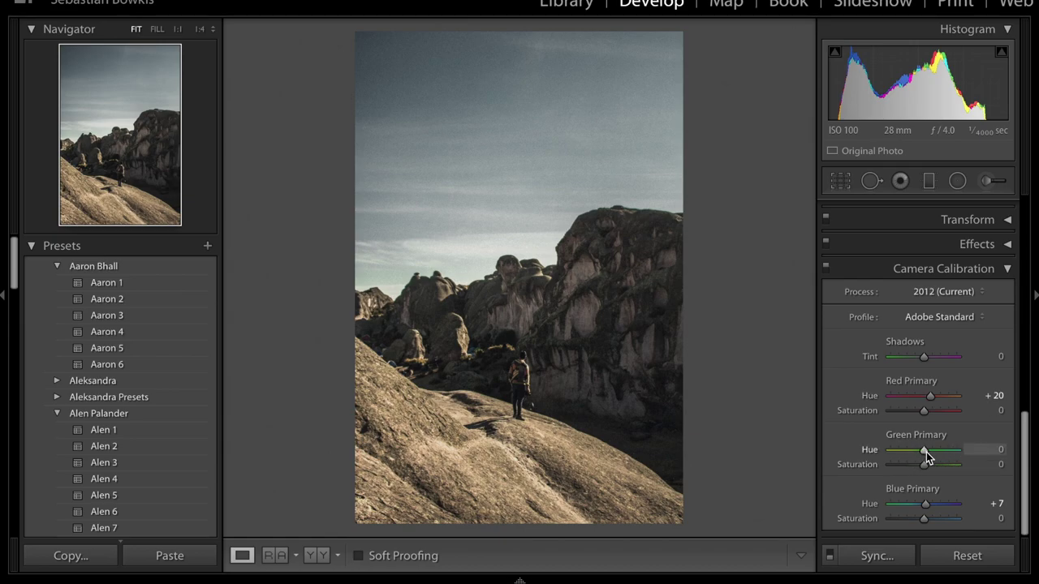
# Set the saturation of Green Primary to -46 and Blue Primary to +6, and collapse the Camera Calibration settings
pyautogui.moveTo(923, 465); pyautogui.dragTo(909, 467)
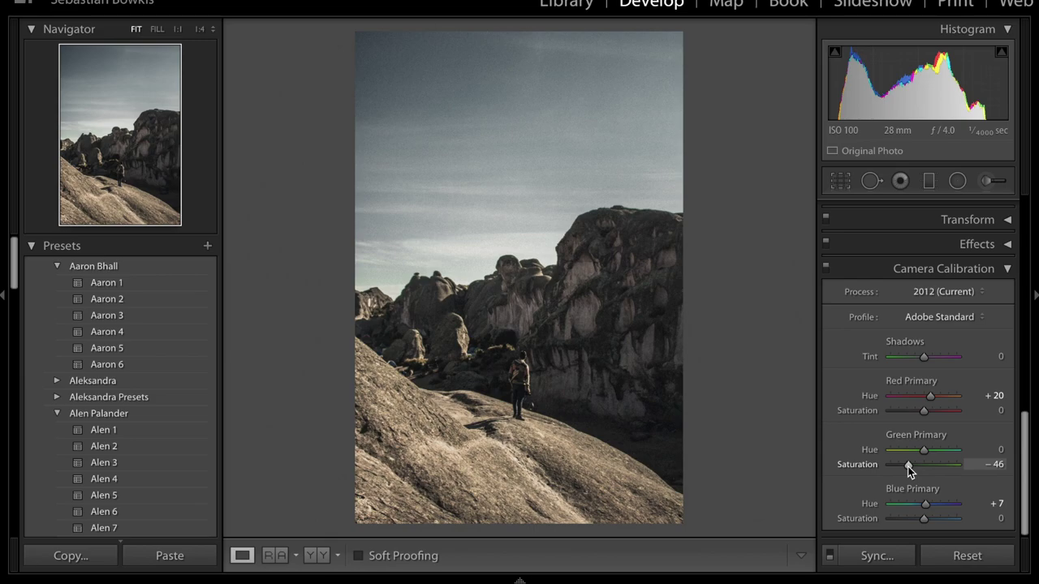
pyautogui.click(933, 520)
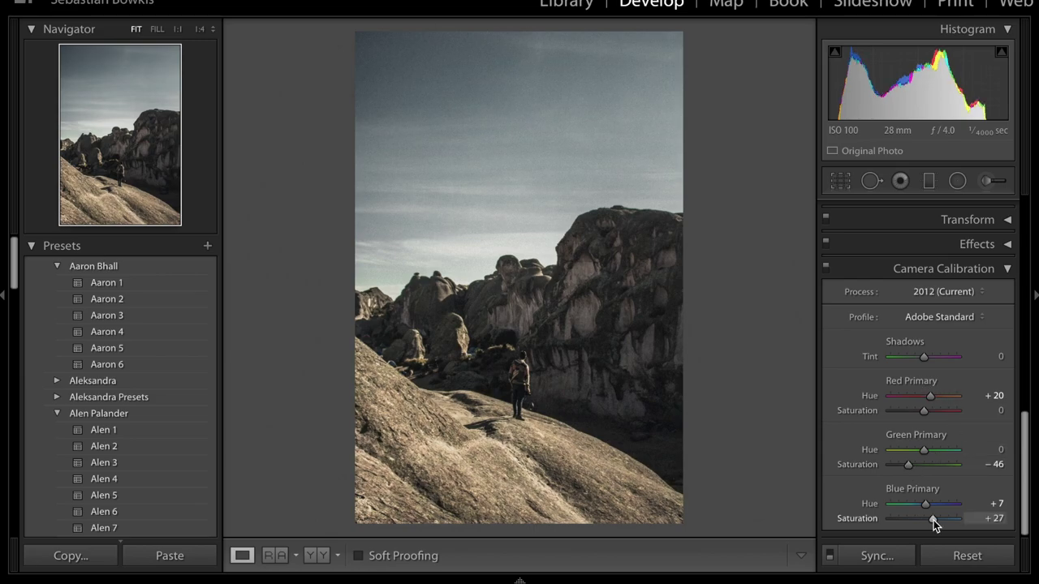
pyautogui.moveTo(931, 520); pyautogui.dragTo(926, 520)
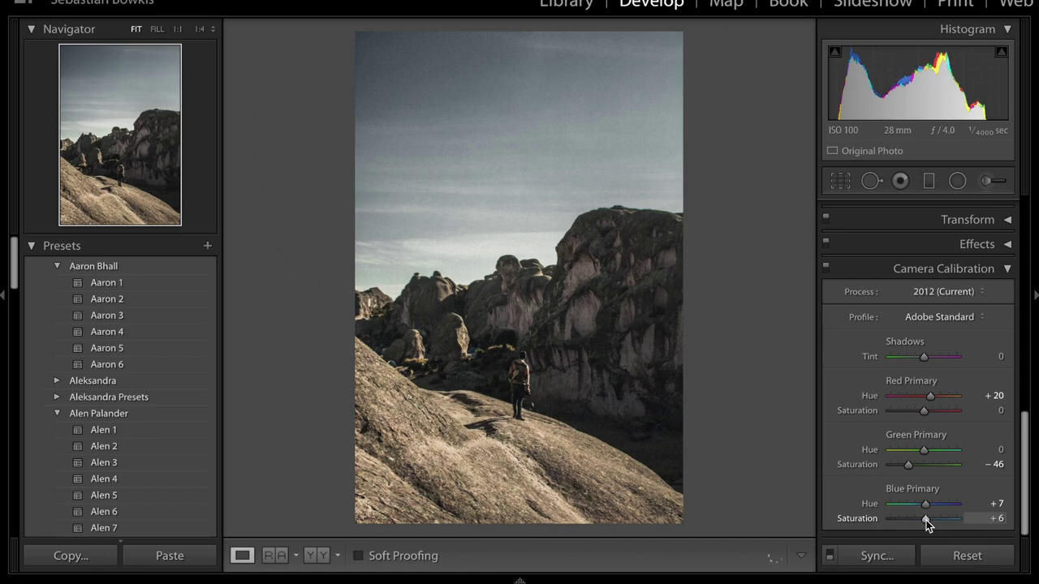
pyautogui.click(942, 270)
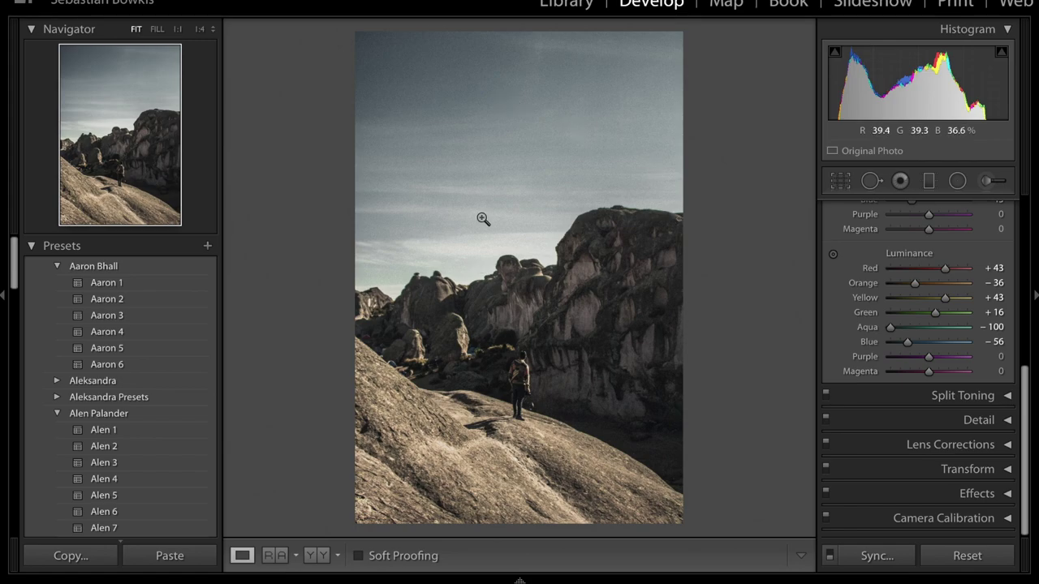
# Try the Aaron 3 preset on the photo for comparison and undo it
pyautogui.moveTo(185, 330)
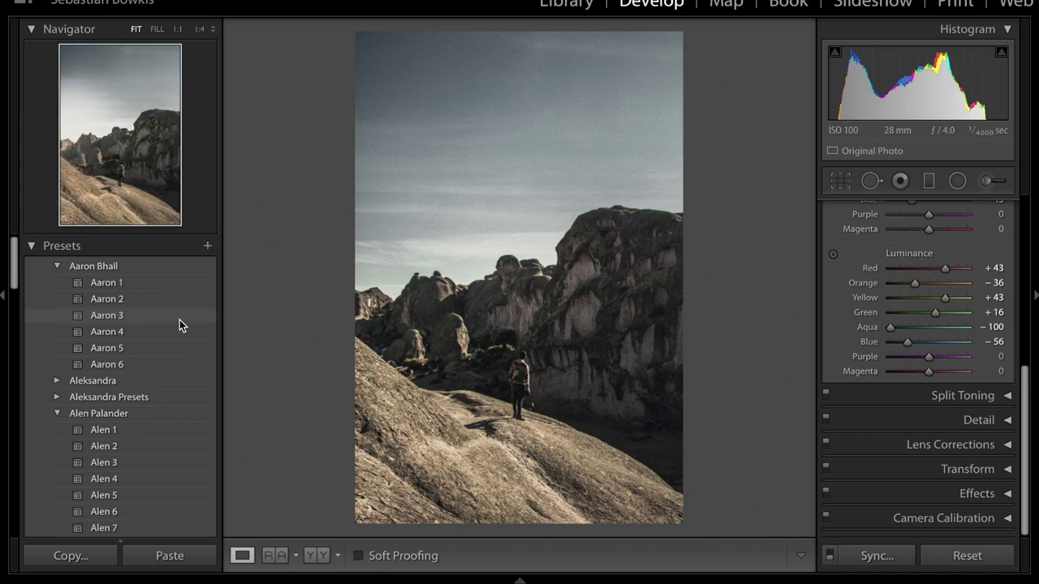
pyautogui.click(179, 320)
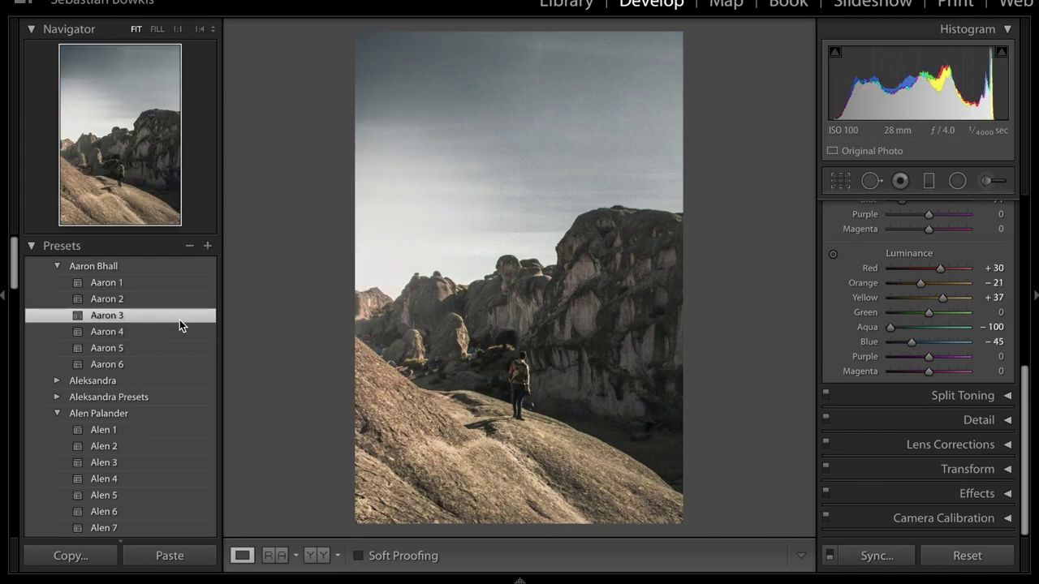
pyautogui.press('ctrl')
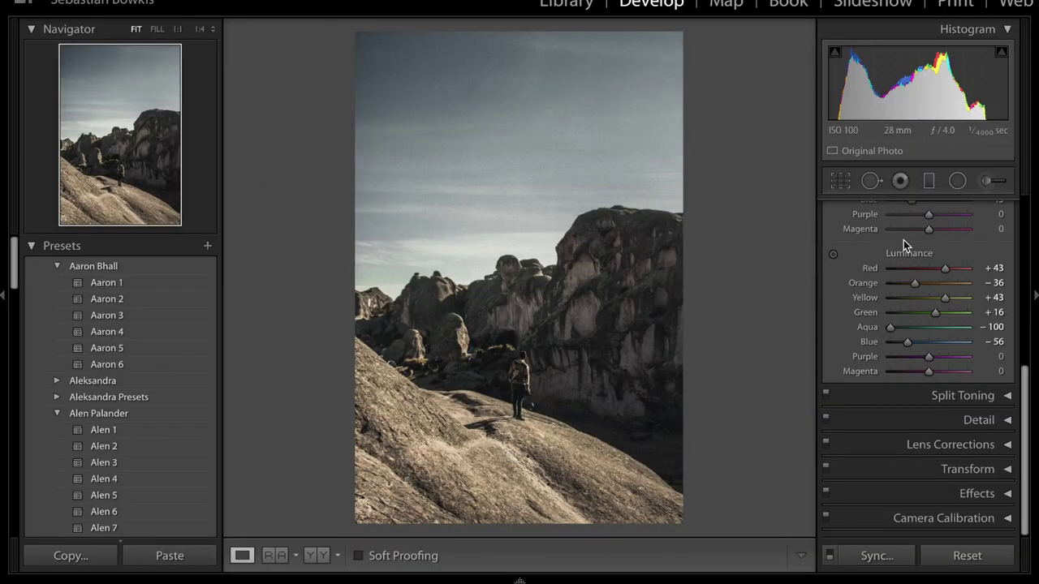
# Draw a large elliptical radial filter centred on the photo's left edge just above the rocks, and invert its mask
pyautogui.click(956, 183)
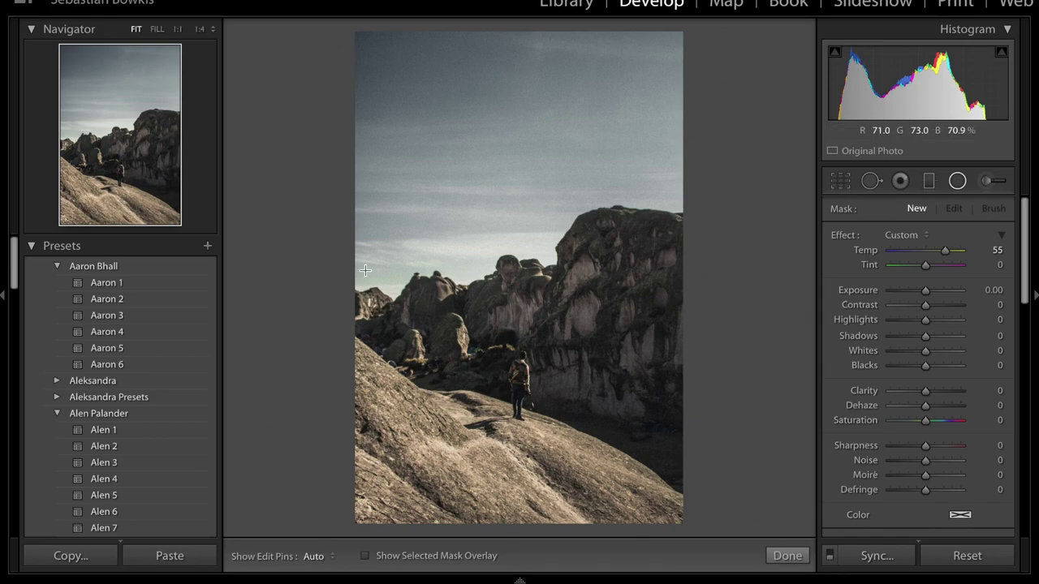
pyautogui.moveTo(370, 267); pyautogui.dragTo(567, 423)
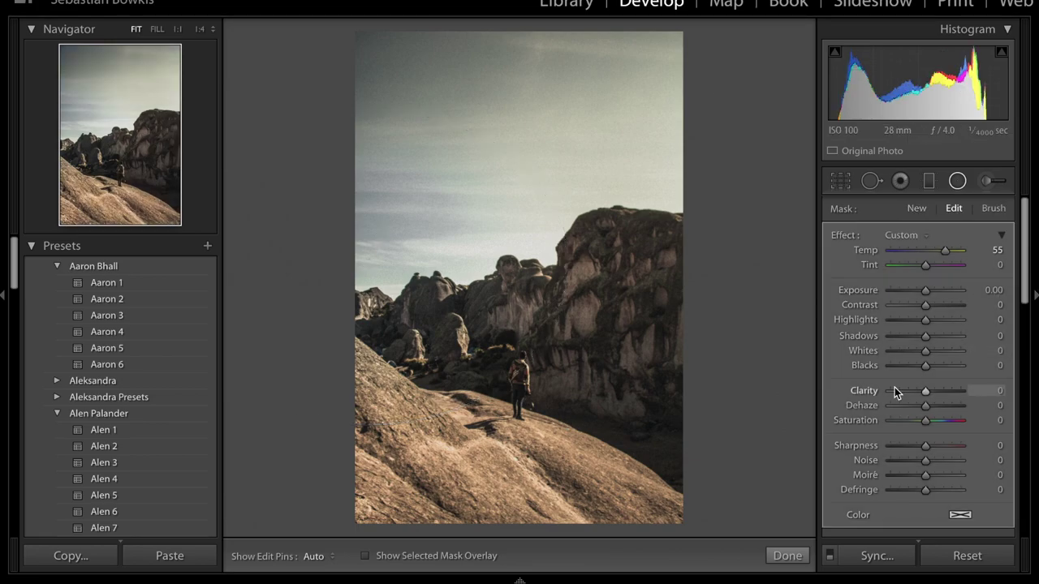
pyautogui.scroll(-4, 895, 387)
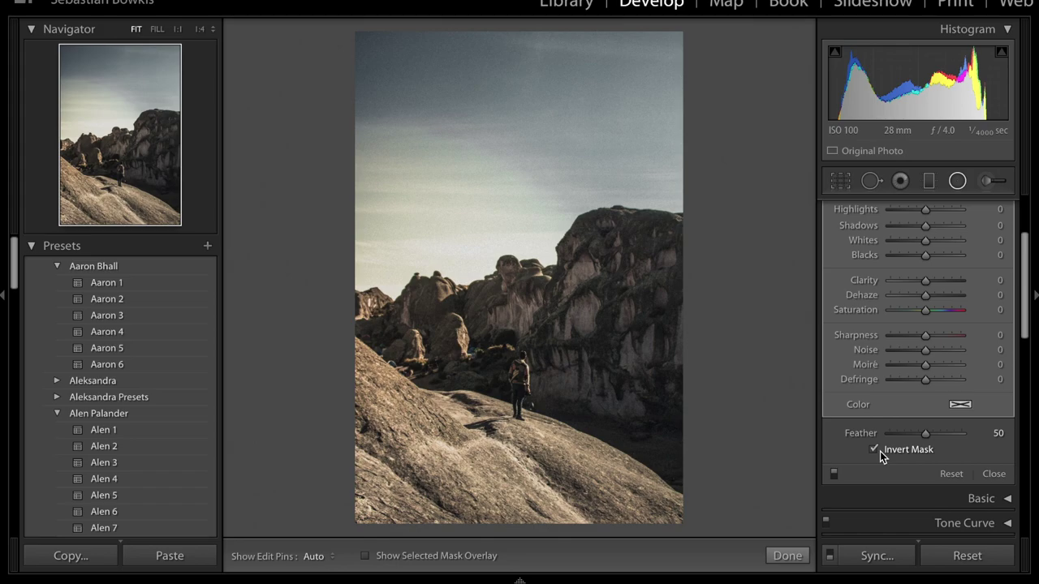
# Set the radial filter's feather to 100, preview its hard edge at 0, and return it to 100
pyautogui.moveTo(930, 435); pyautogui.dragTo(1037, 443)
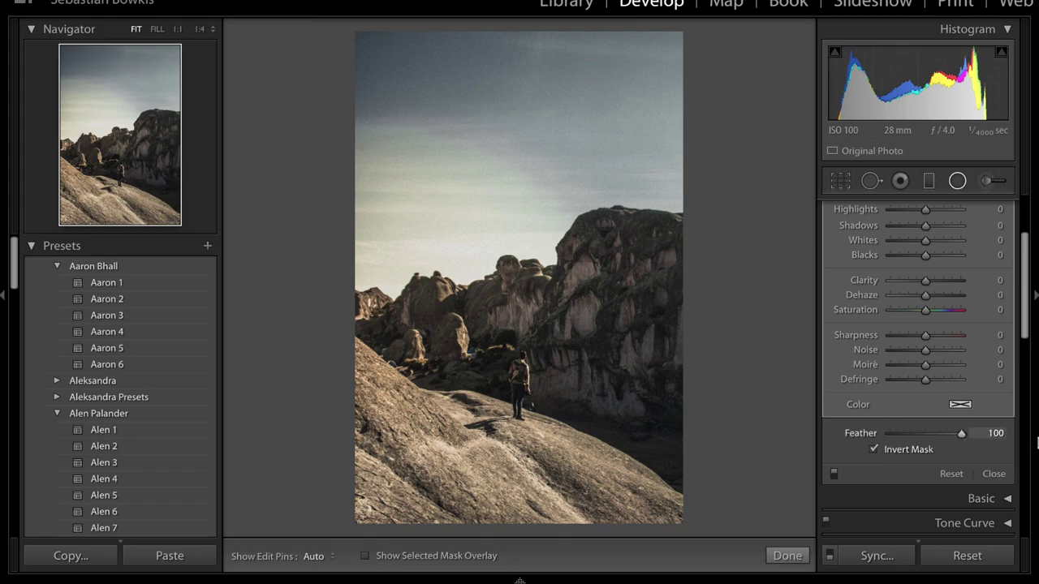
pyautogui.click(930, 433)
pyautogui.moveTo(820, 436); pyautogui.dragTo(821, 435)
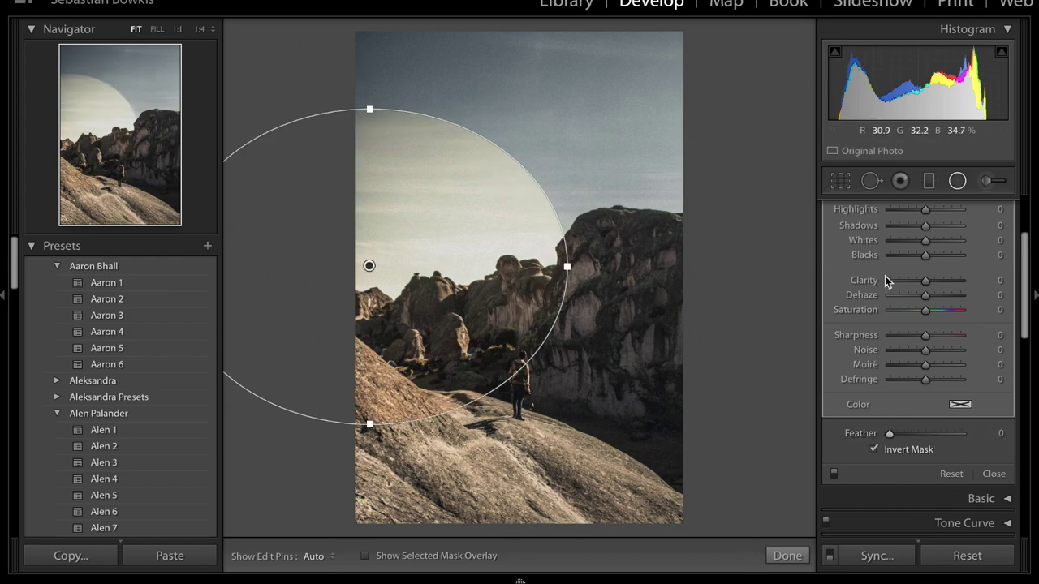
pyautogui.moveTo(890, 433); pyautogui.dragTo(1013, 439)
pyautogui.scroll(5, 879, 430)
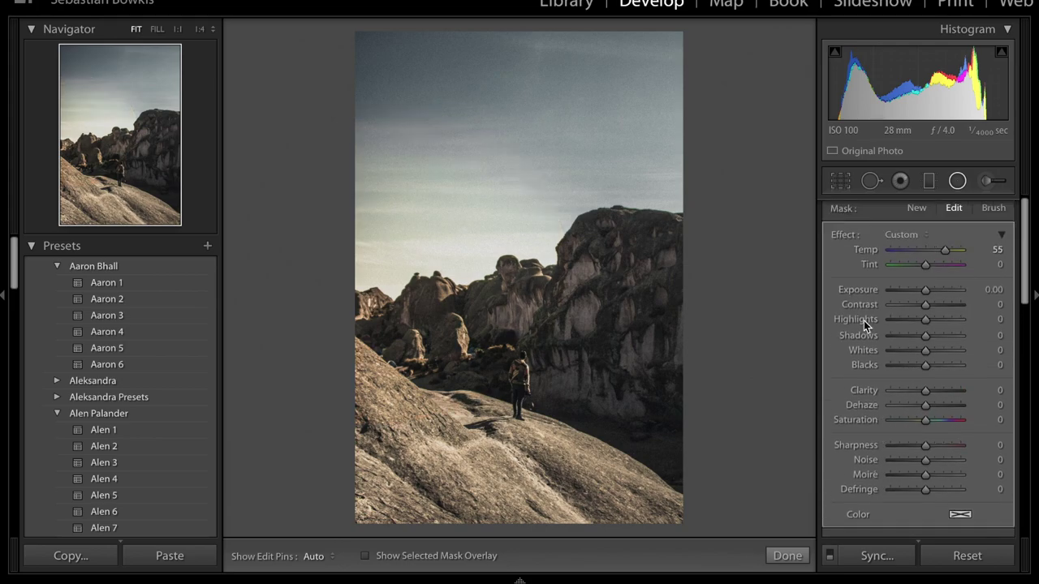
# Reset the radial filter's effect values, preview a strong exposure of 2.64, and set Exposure to 0.66
pyautogui.doubleClick(843, 235)
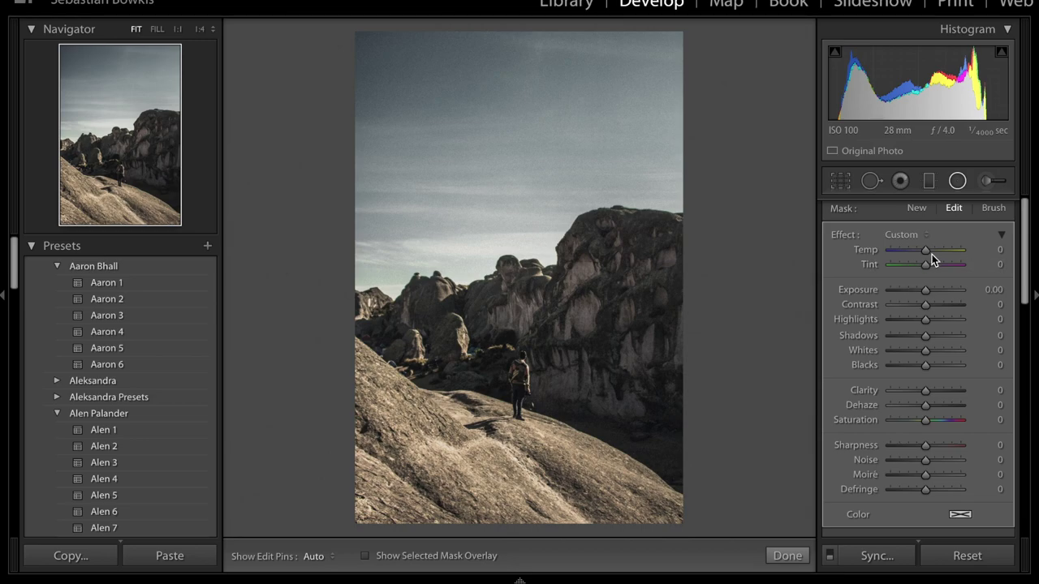
pyautogui.click(933, 295)
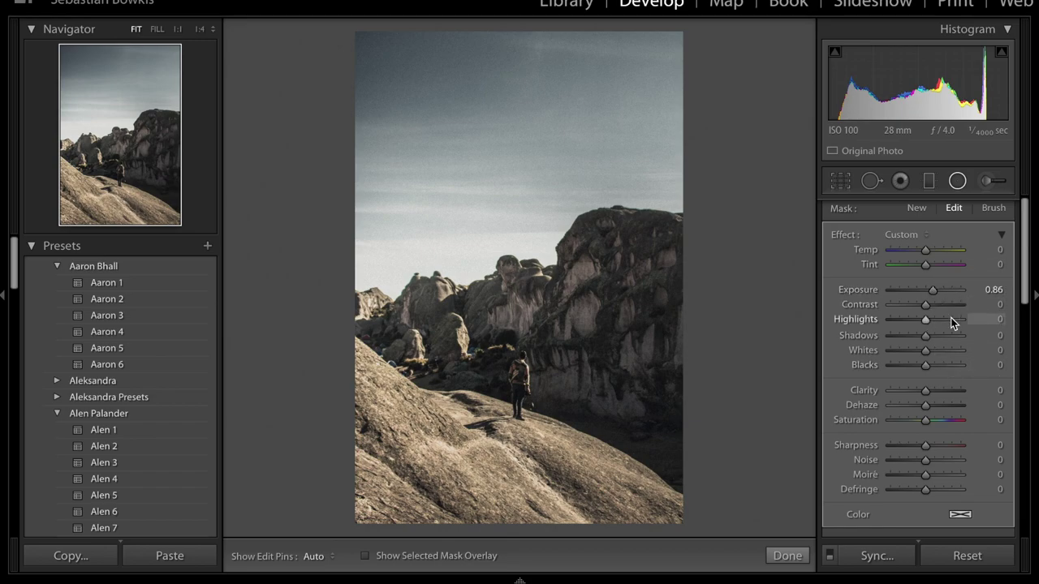
pyautogui.click(949, 293)
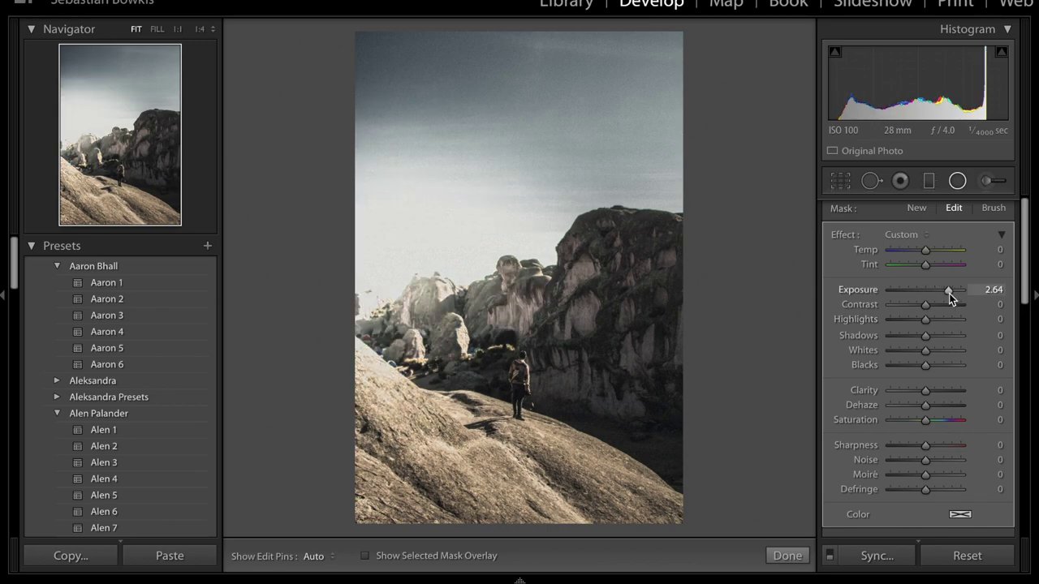
pyautogui.hotkey('ctrl', 'z')
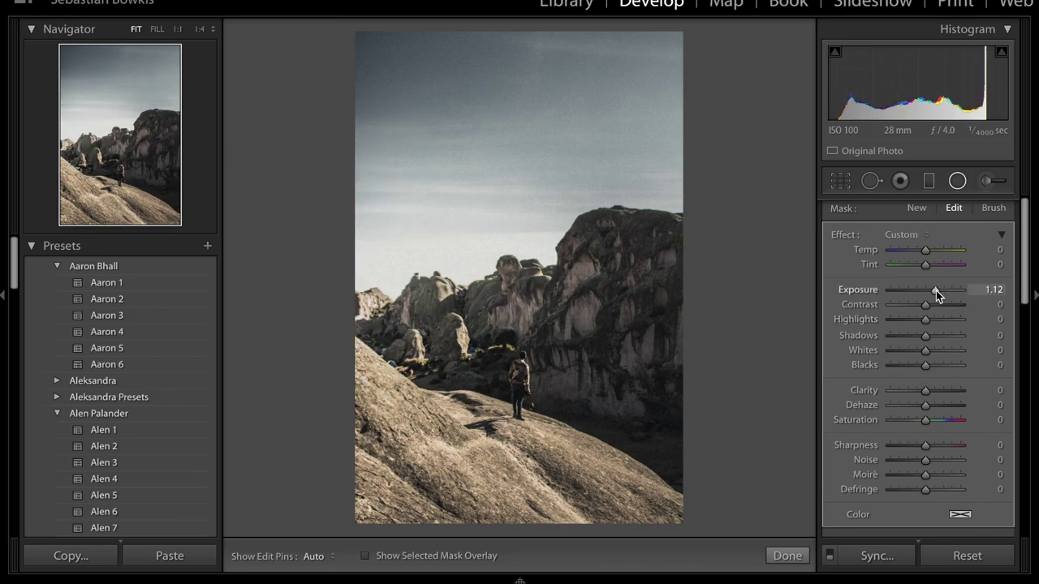
pyautogui.click(932, 290)
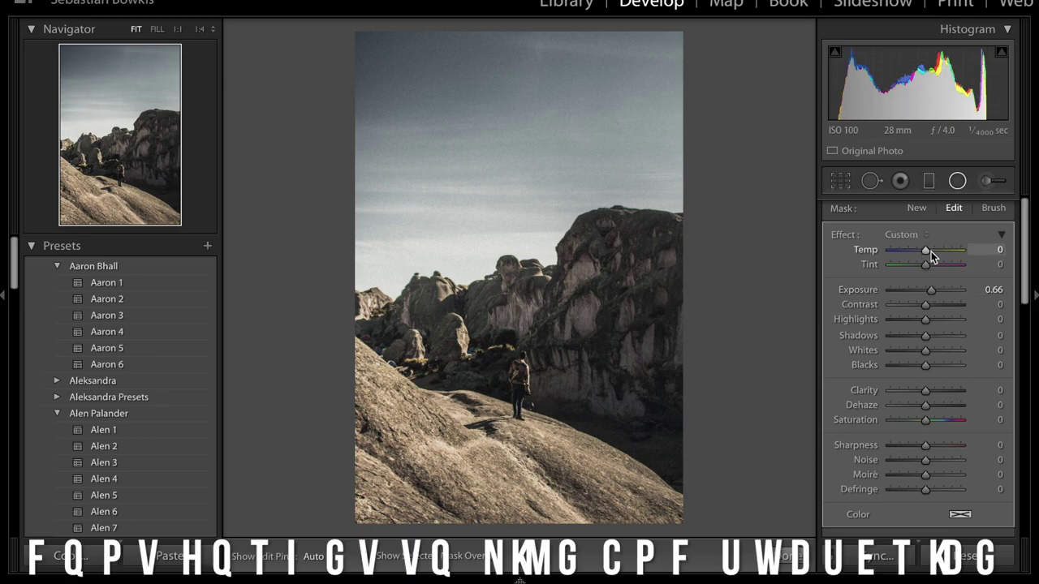
# Set the radial filter's Temp to 16, Clarity to -29 and Dehaze to -13, trying Dehaze at 33 first
pyautogui.click(933, 252)
pyautogui.moveTo(932, 251); pyautogui.dragTo(931, 251)
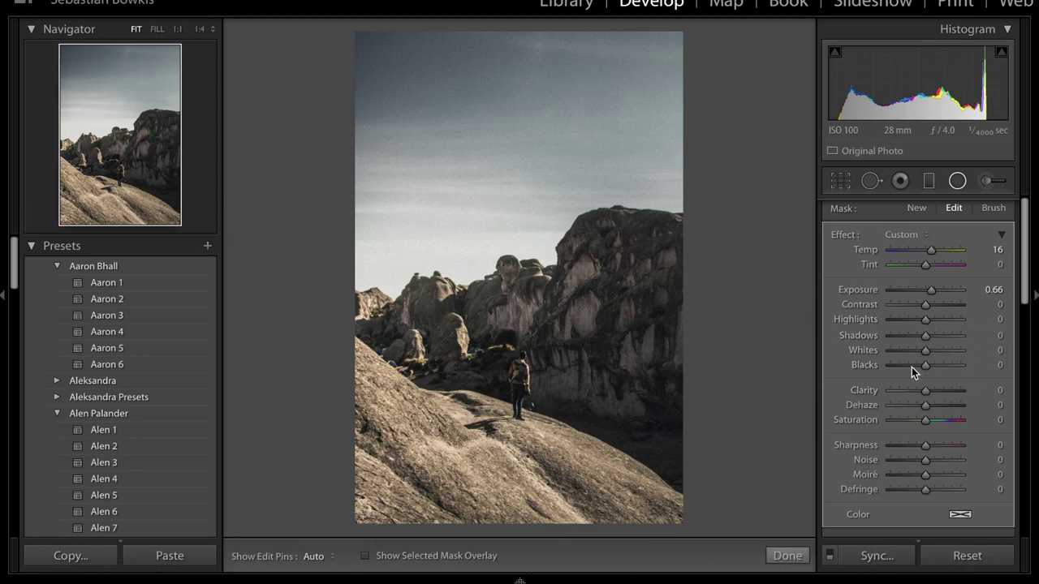
pyautogui.click(916, 390)
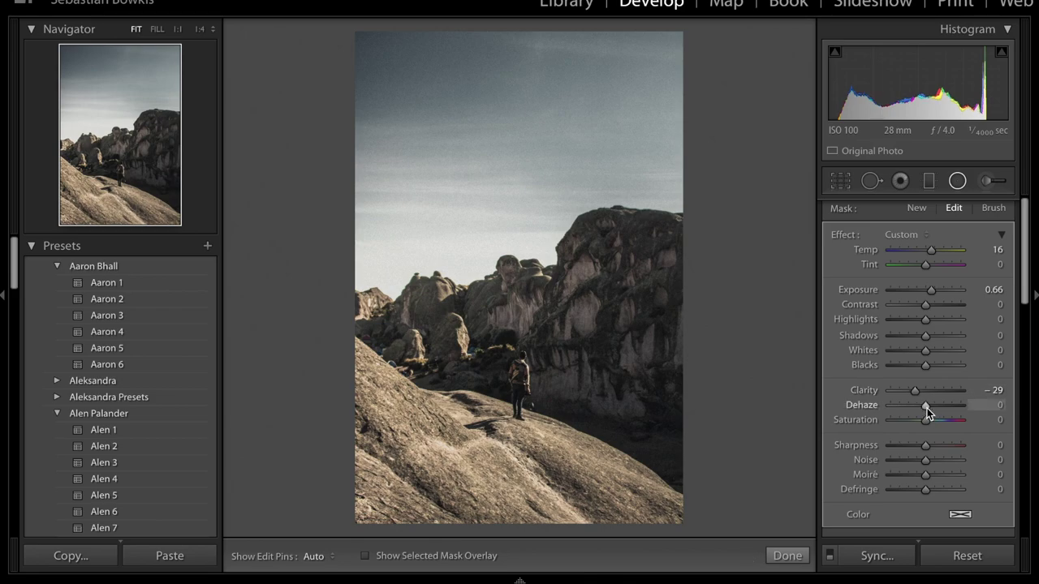
pyautogui.click(937, 408)
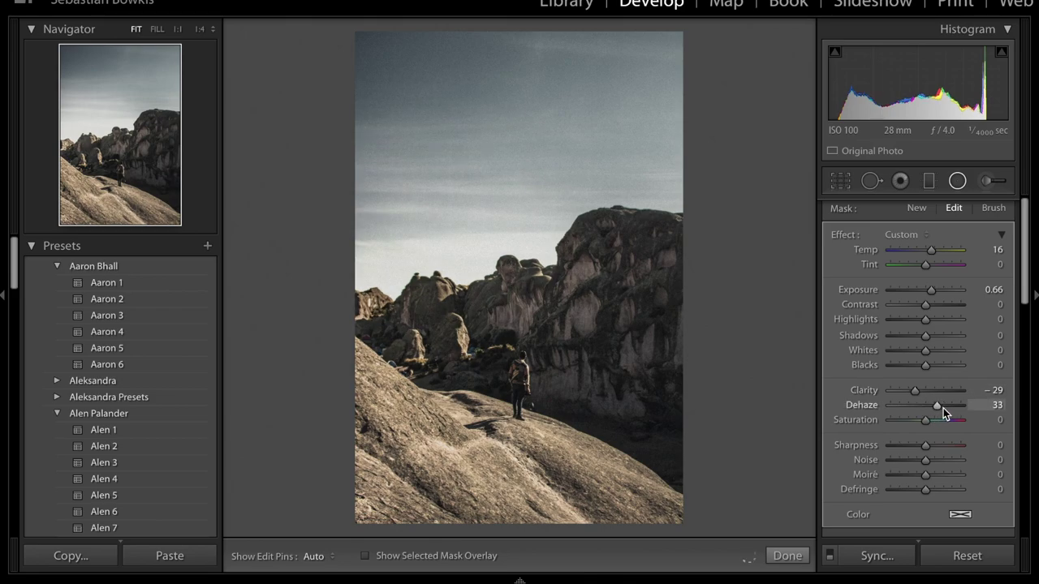
pyautogui.moveTo(944, 408); pyautogui.dragTo(922, 406)
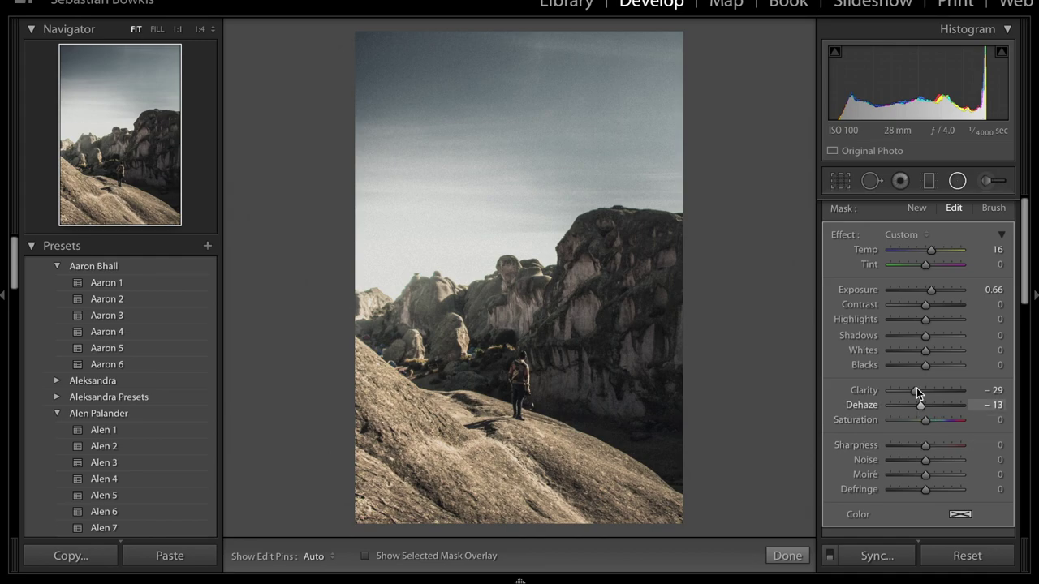
# Set the radial filter's Highlights to 25, Shadows to 7 and Saturation to 21
pyautogui.click(934, 319)
pyautogui.click(929, 337)
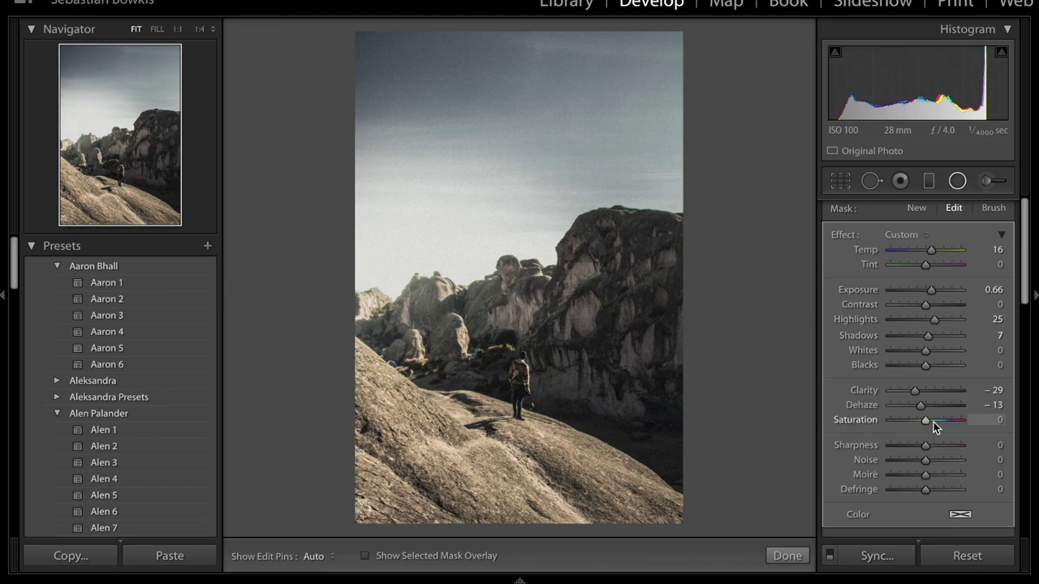
pyautogui.write('21')
pyautogui.press('Return')
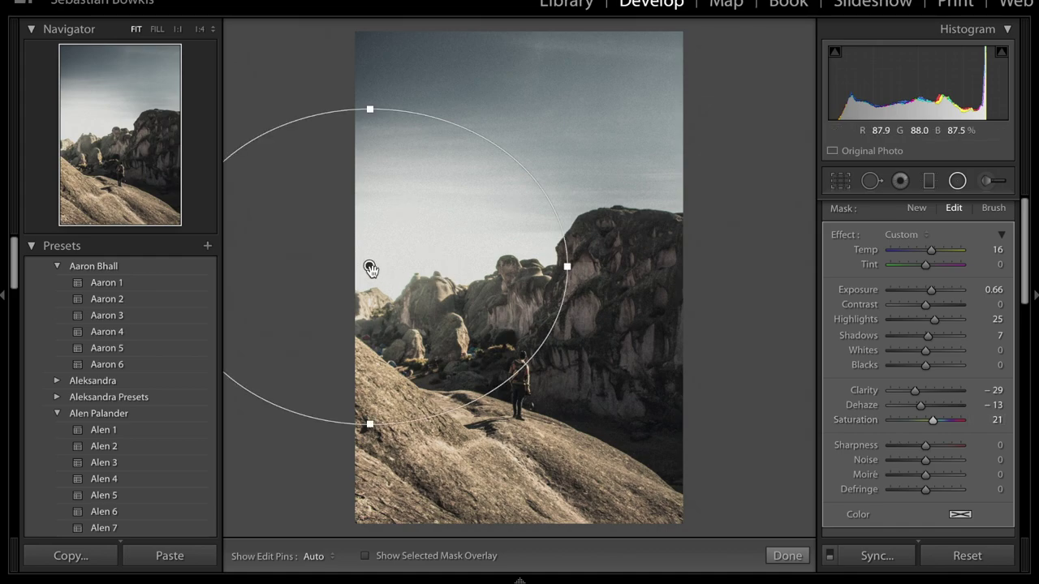
# Move the radial filter's centre outside the photo's left edge so only its side overlaps the image, and finish editing it
pyautogui.moveTo(369, 268); pyautogui.dragTo(263, 282)
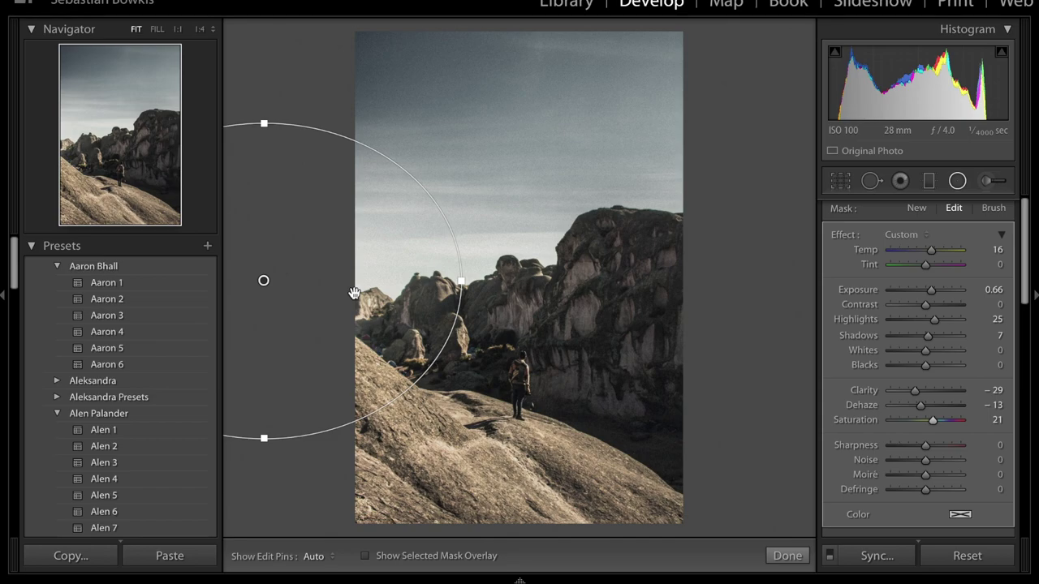
pyautogui.moveTo(263, 280); pyautogui.dragTo(289, 280)
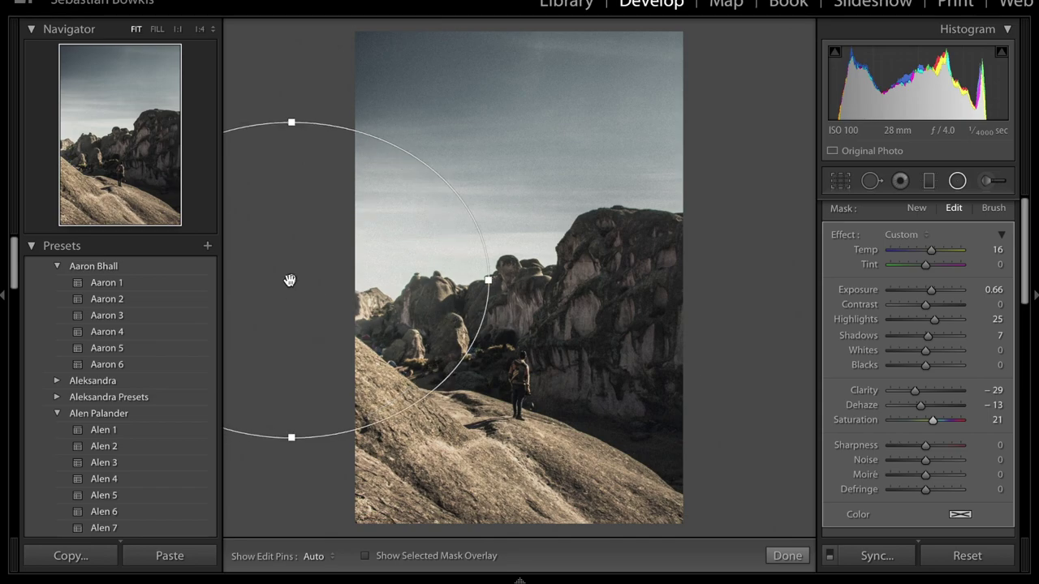
pyautogui.click(787, 556)
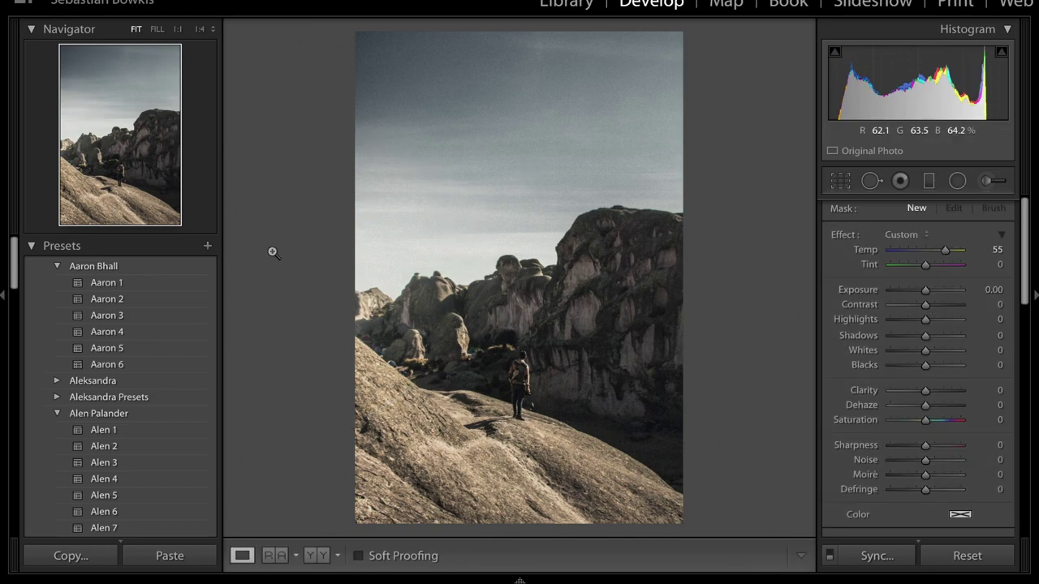
# Switch the radial filter adjustments off and on again to compare the photo with and without them
pyautogui.click(958, 186)
pyautogui.scroll(-3, 880, 387)
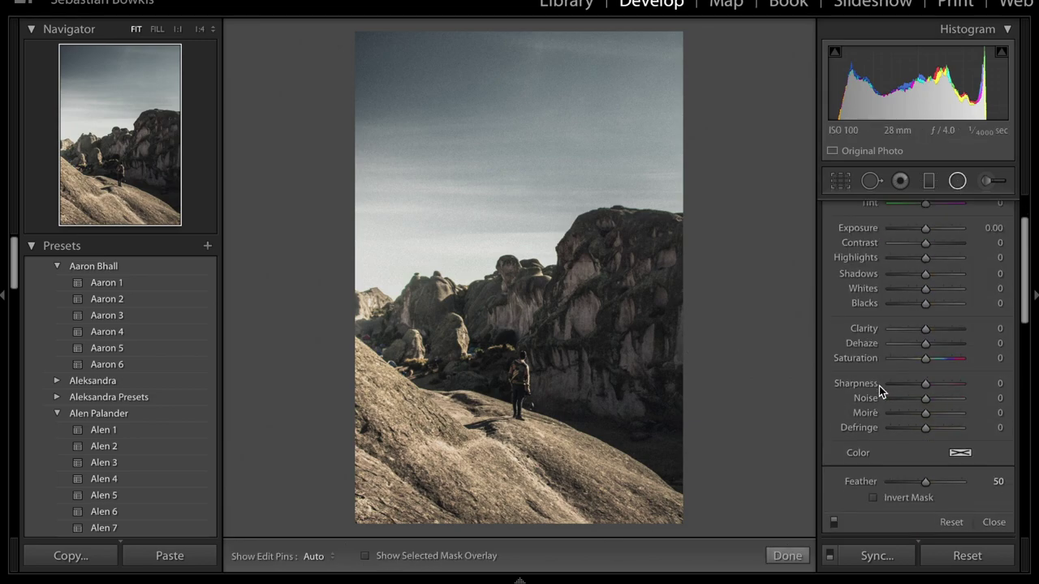
pyautogui.click(836, 520)
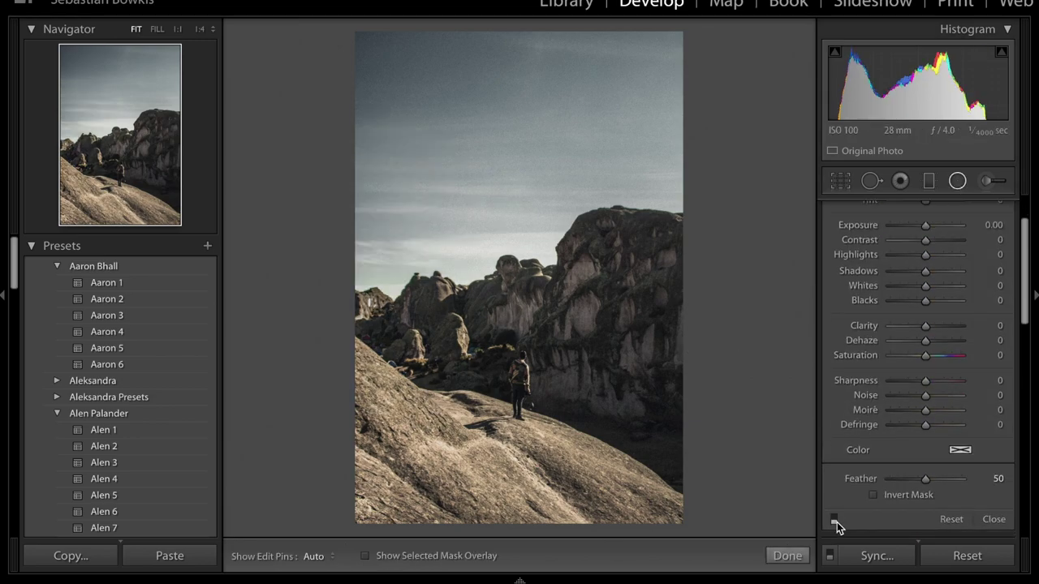
pyautogui.click(835, 518)
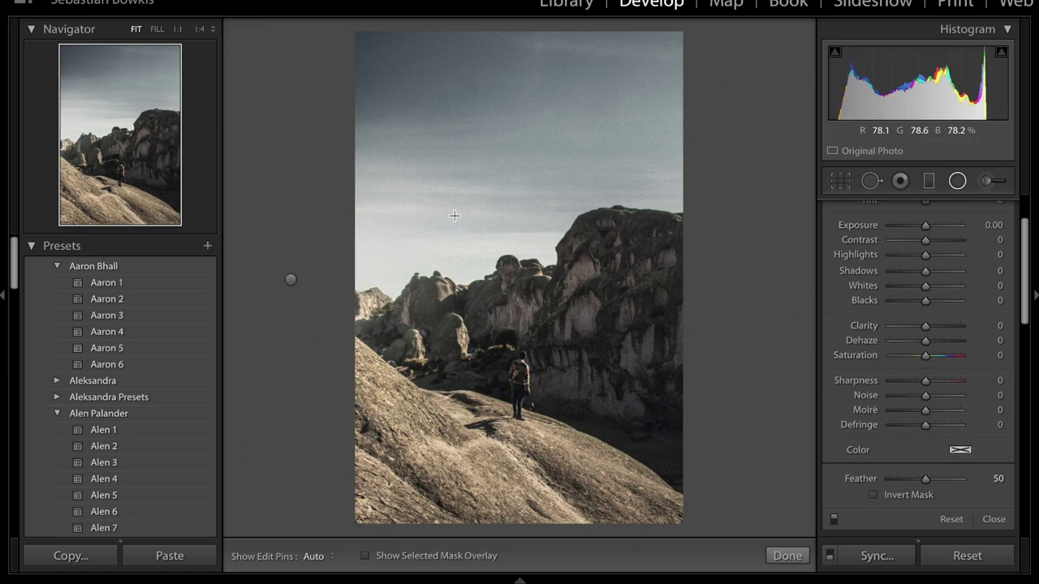